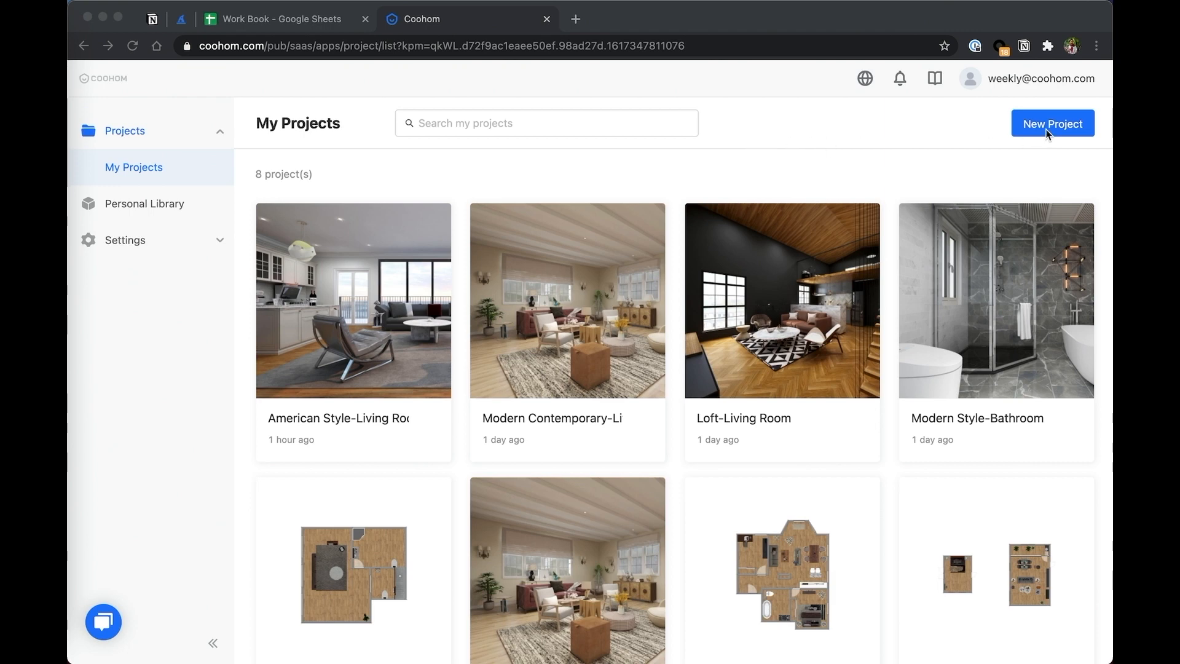
- Create a new project from the Modern Contemporary living room template
click(1029, 134)
click(1030, 134)
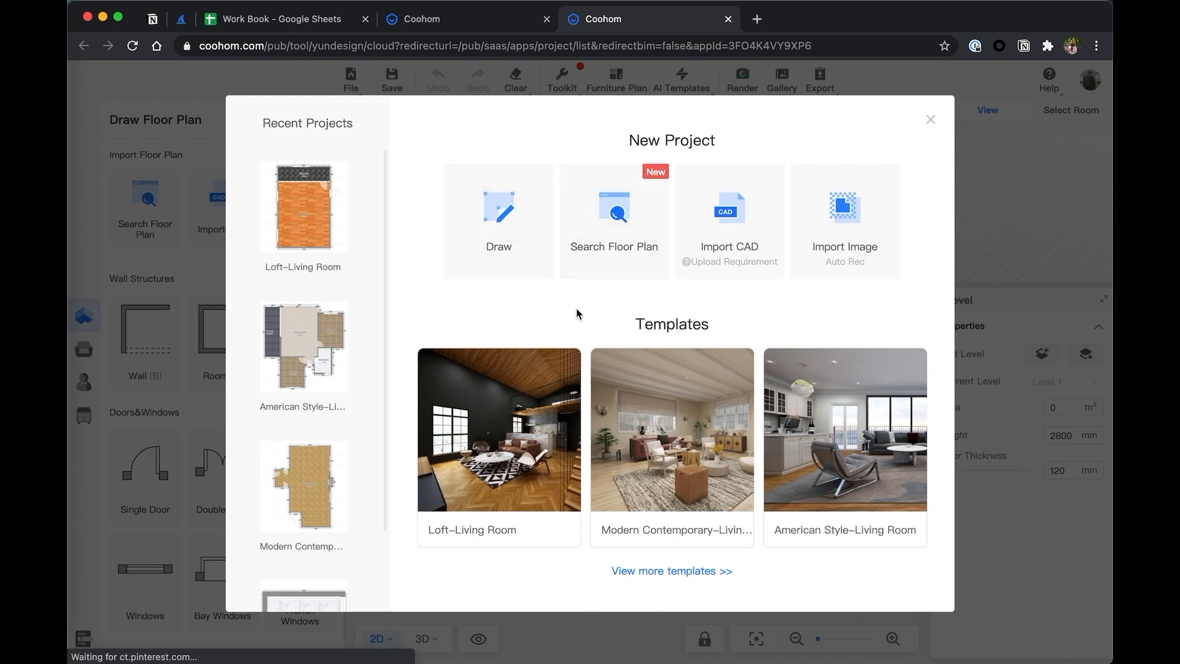
mouse_move(645, 411)
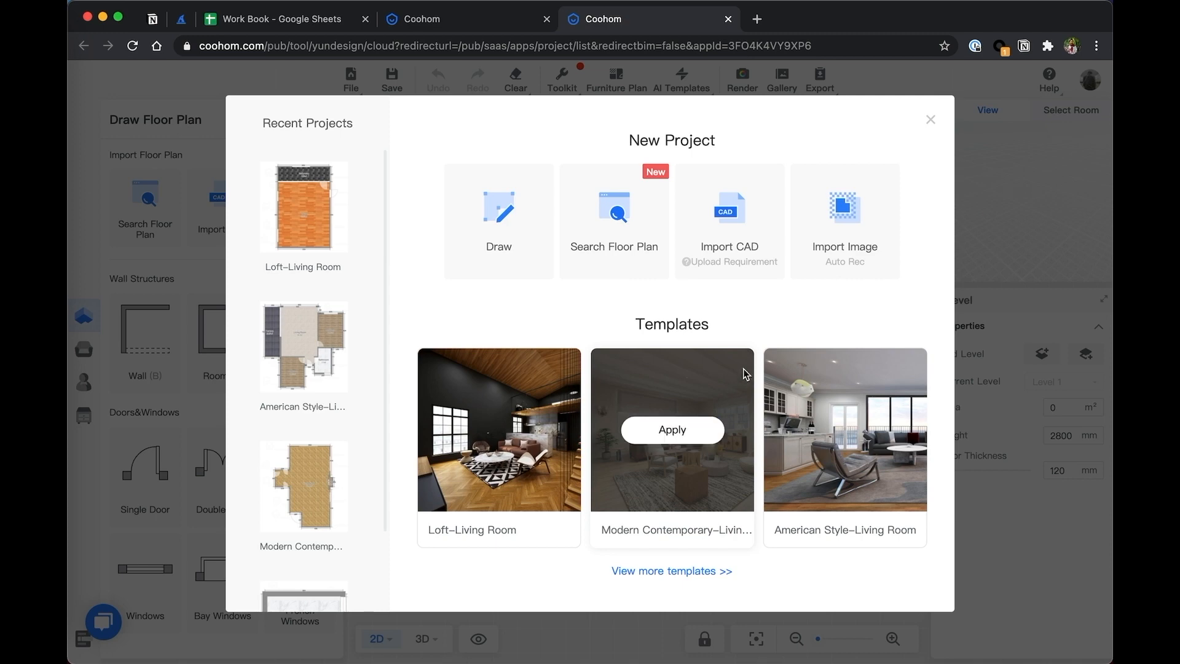
click(662, 434)
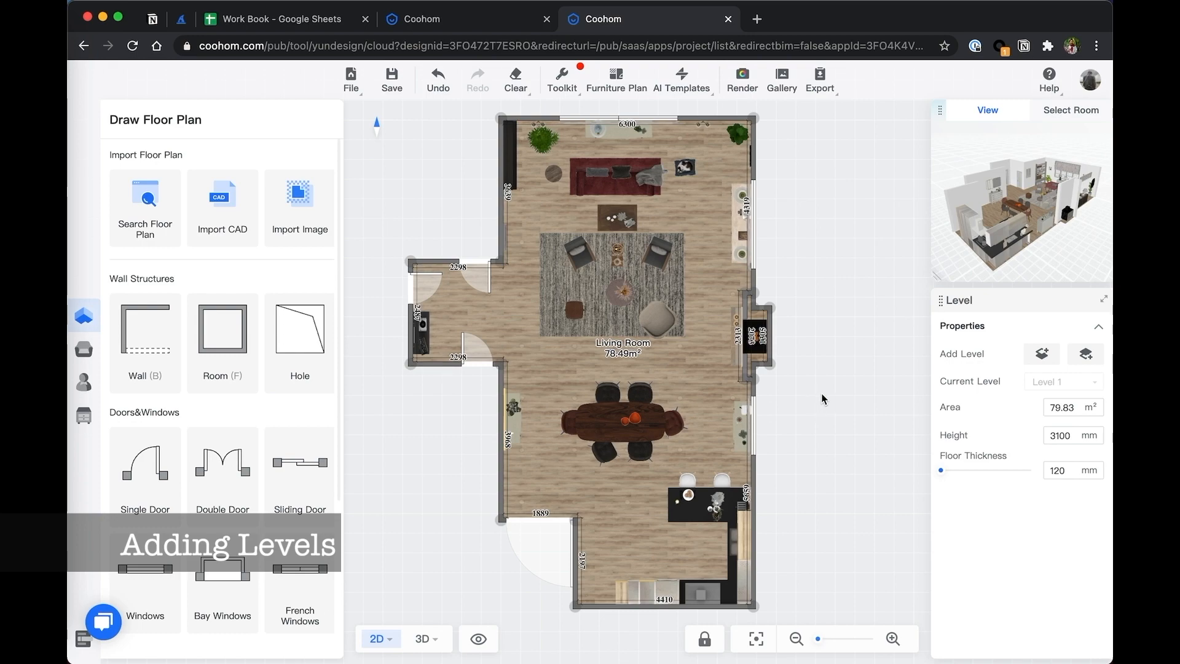
- Switch the floor plan to the 3D view and add an upper level above Level 1
key(3)
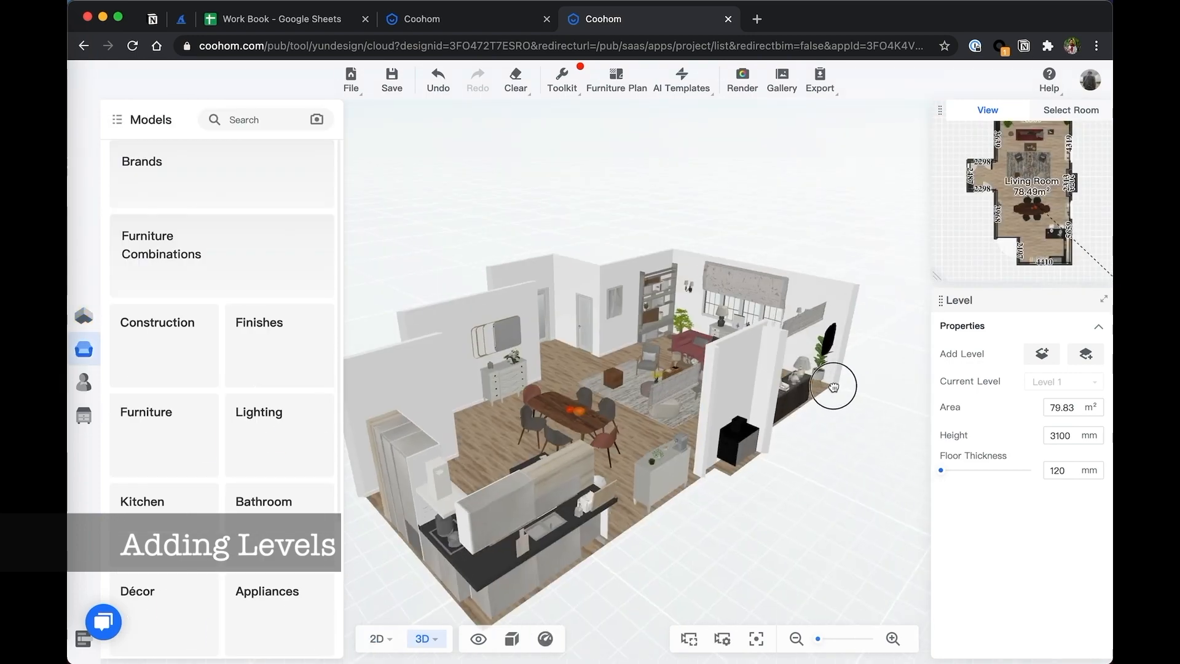
drag(835, 387, 799, 369)
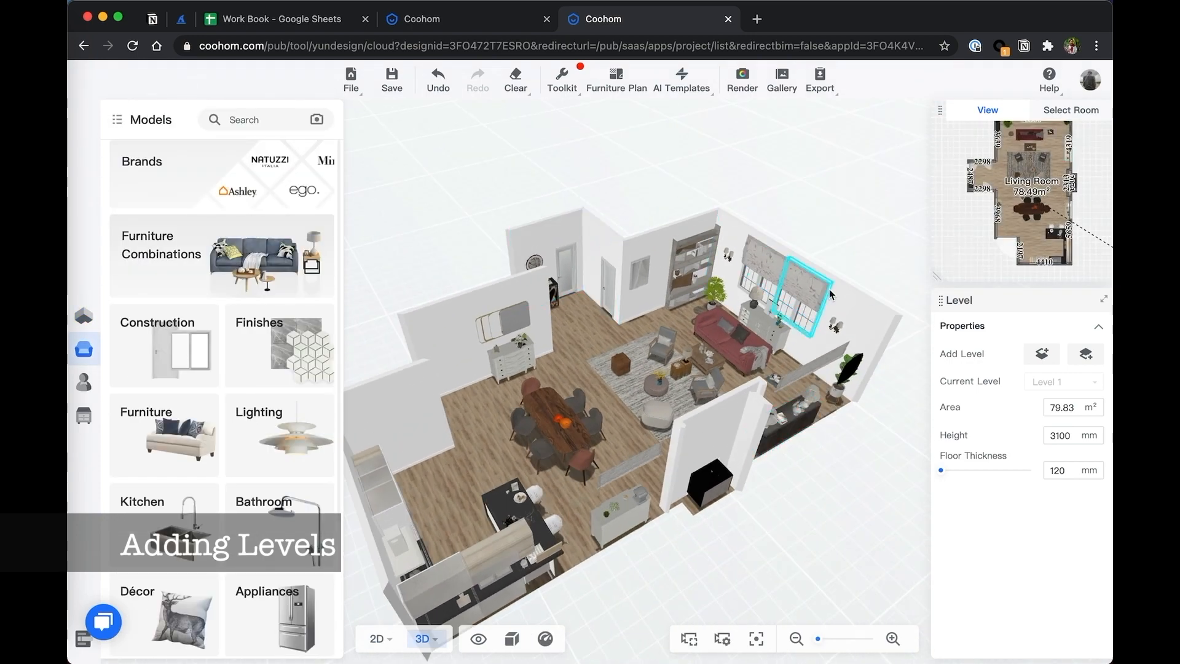
scroll(829, 293, down, 1)
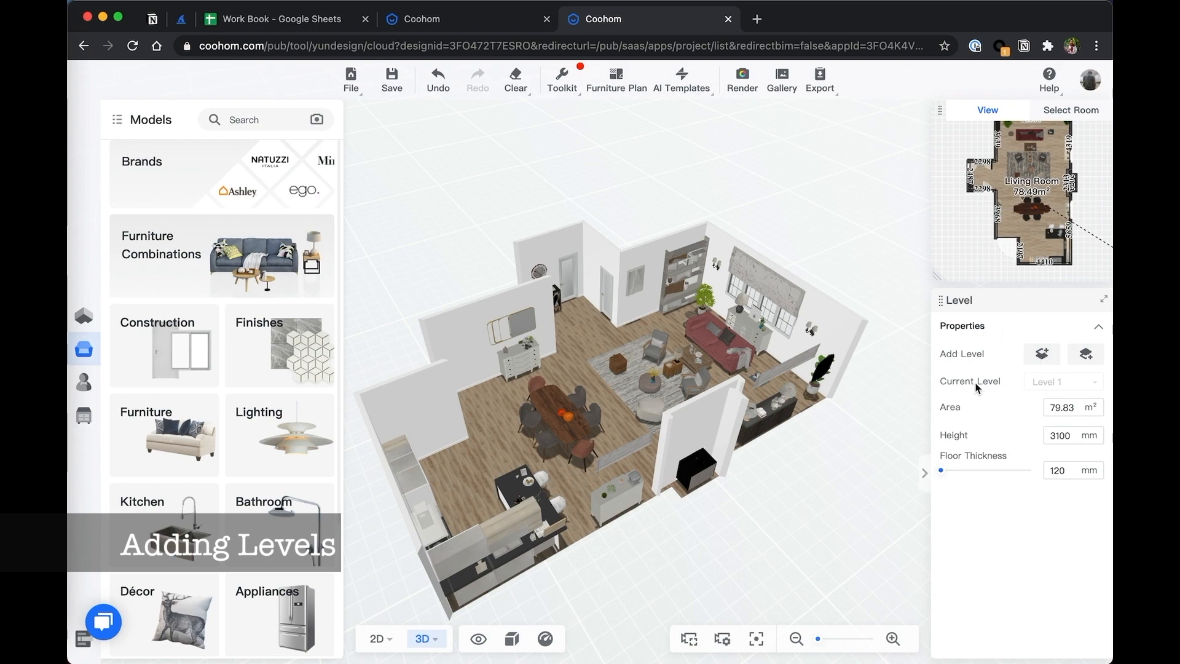
click(1043, 354)
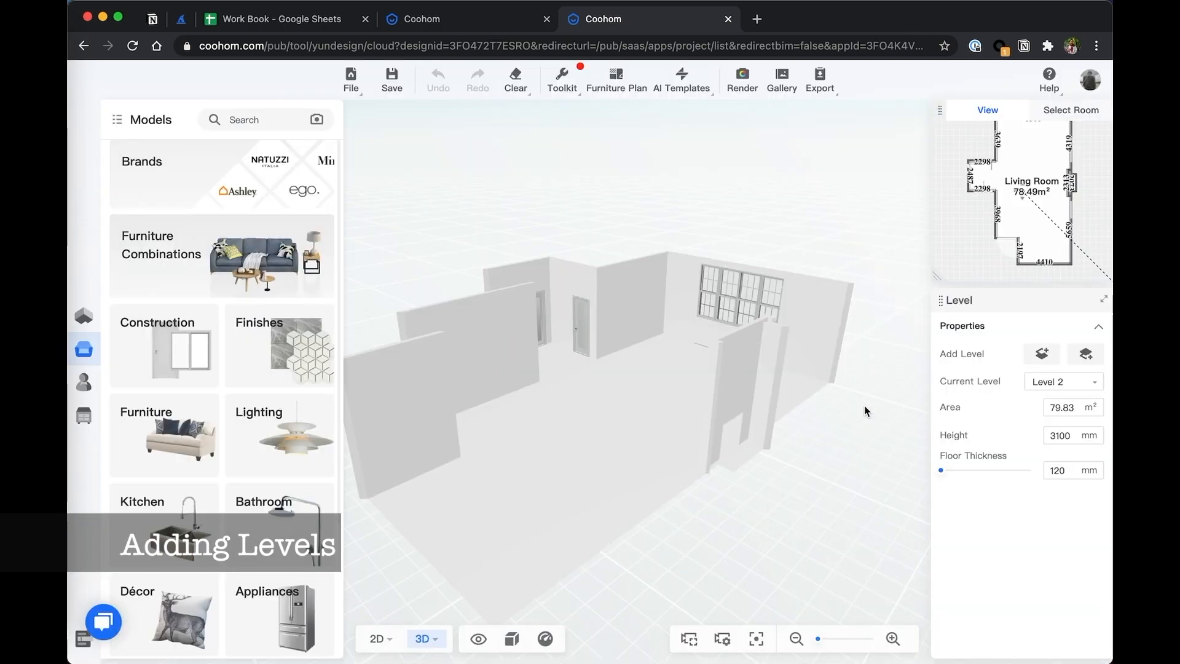
- Add one more upper level above Level 2
mouse_move(864, 404)
mouse_down()
mouse_move(870, 395)
mouse_move(824, 401)
mouse_move(762, 377)
mouse_move(846, 395)
mouse_up()
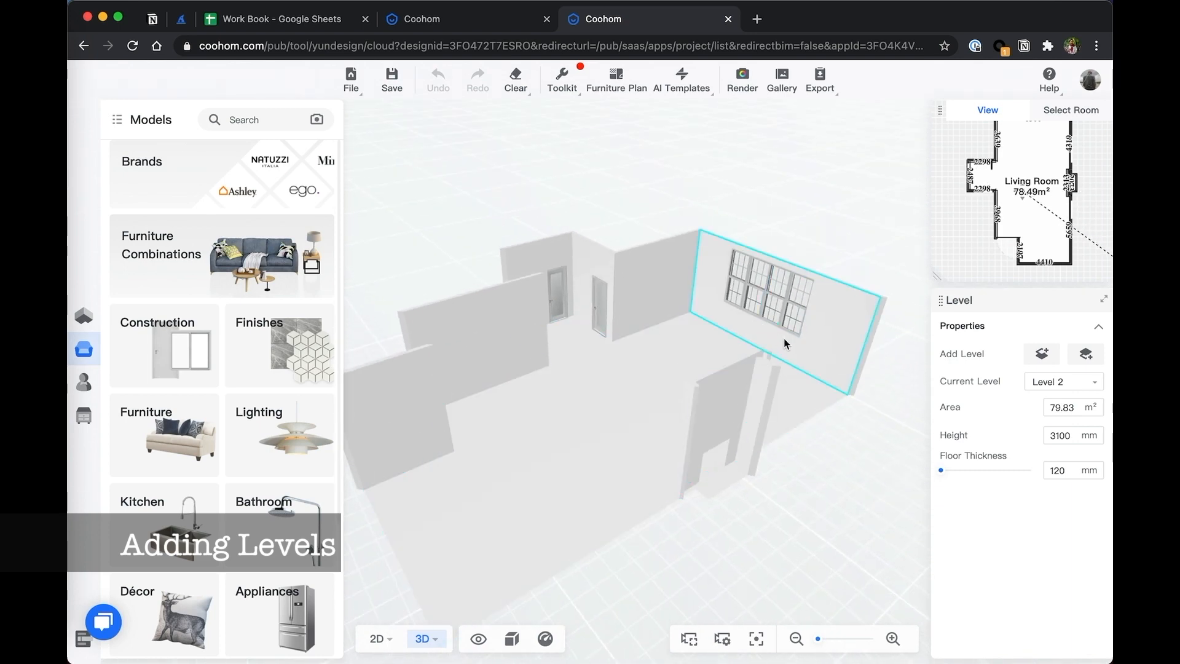
click(1043, 357)
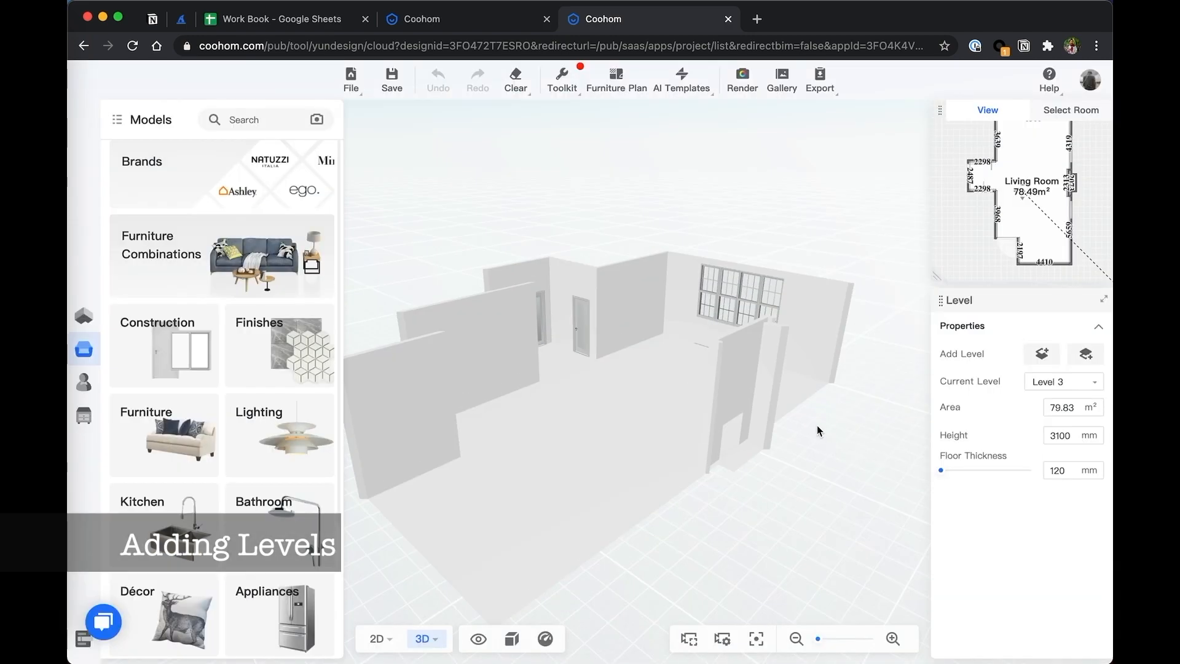
drag(849, 419, 827, 442)
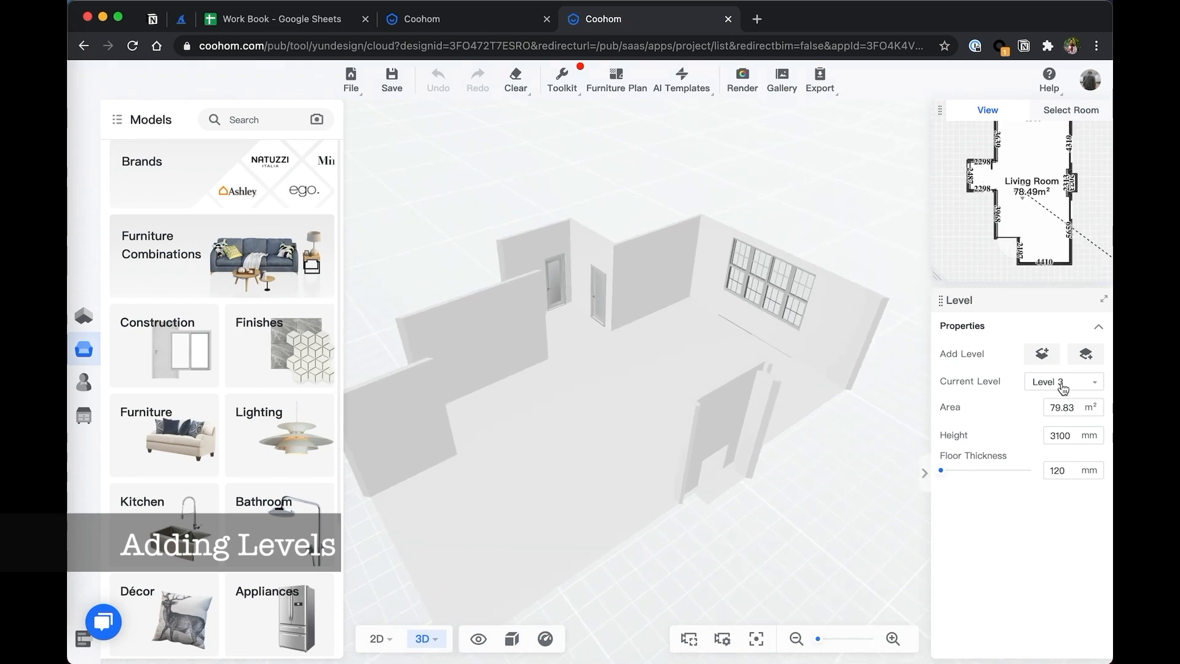
- Make Level 1 the current level and inspect its furnished living room and dining table in 3D
click(1063, 384)
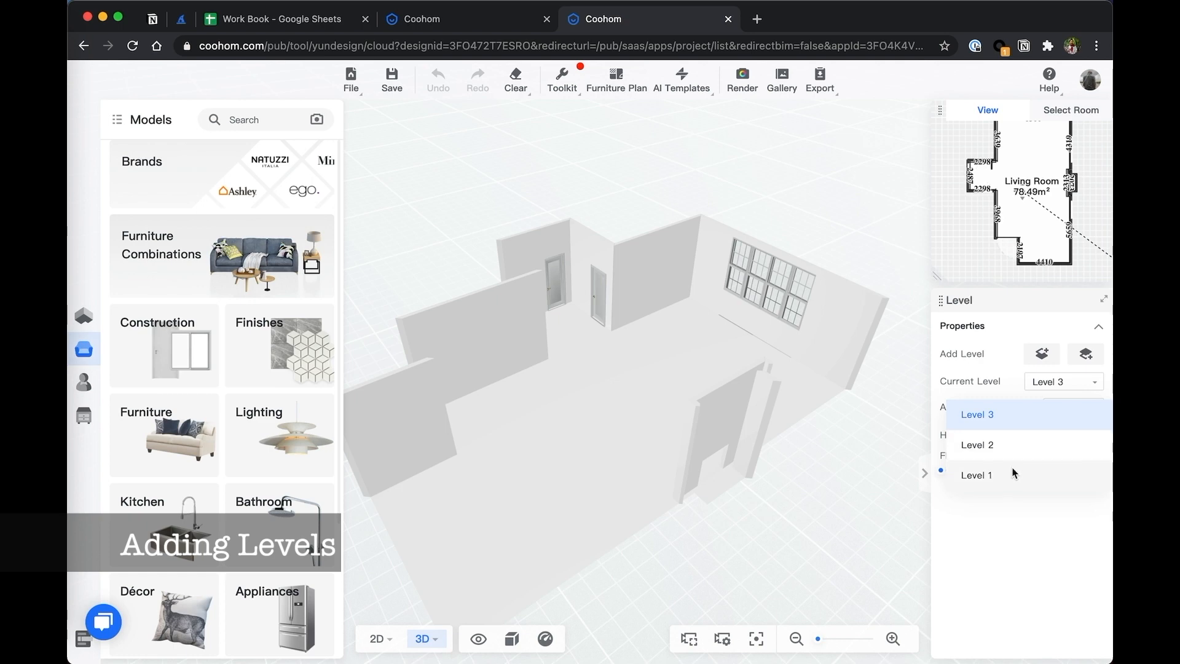
click(978, 475)
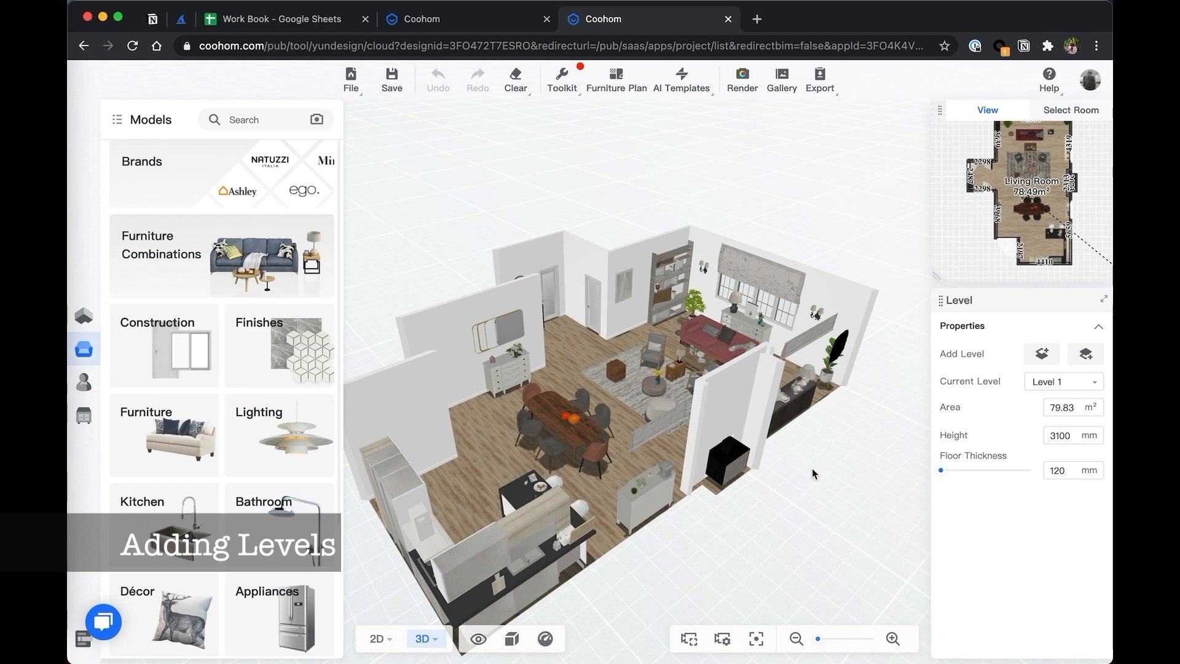
click(570, 425)
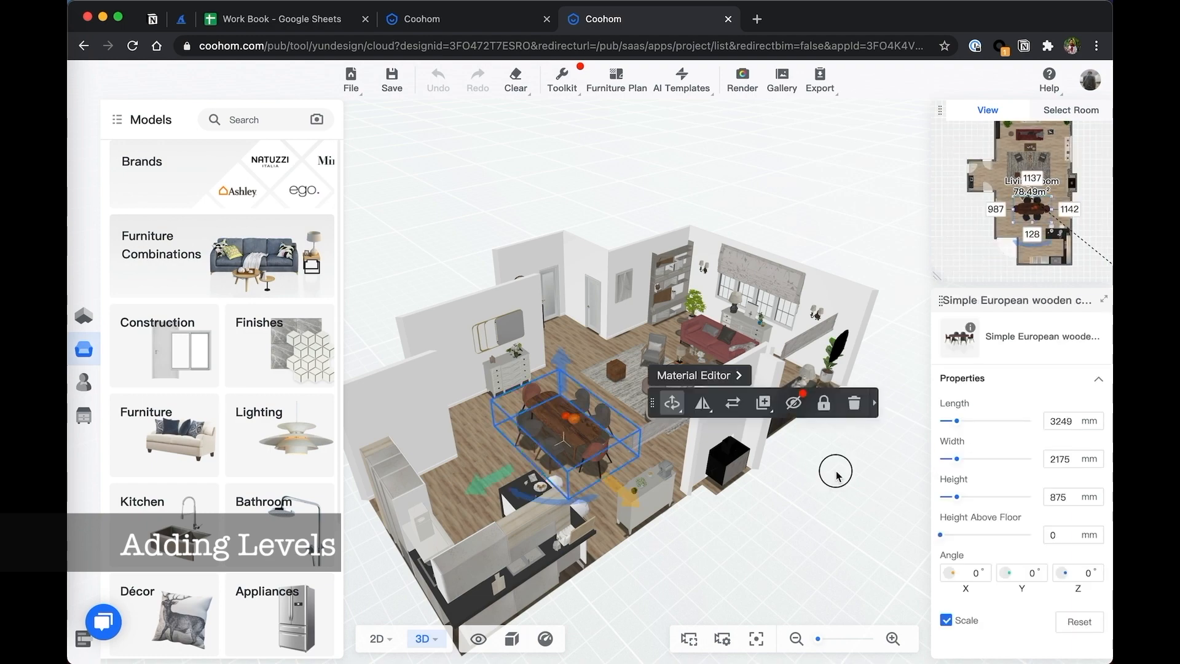
mouse_move(835, 469)
mouse_down()
mouse_move(813, 429)
mouse_move(828, 449)
mouse_up()
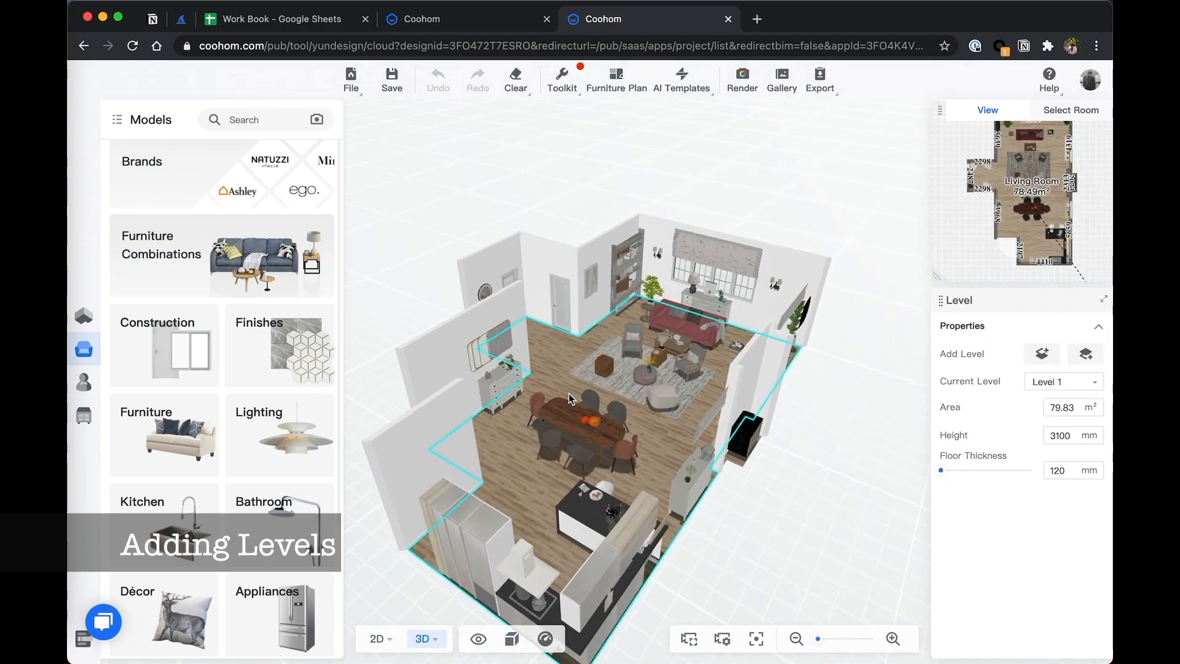
drag(786, 372, 743, 370)
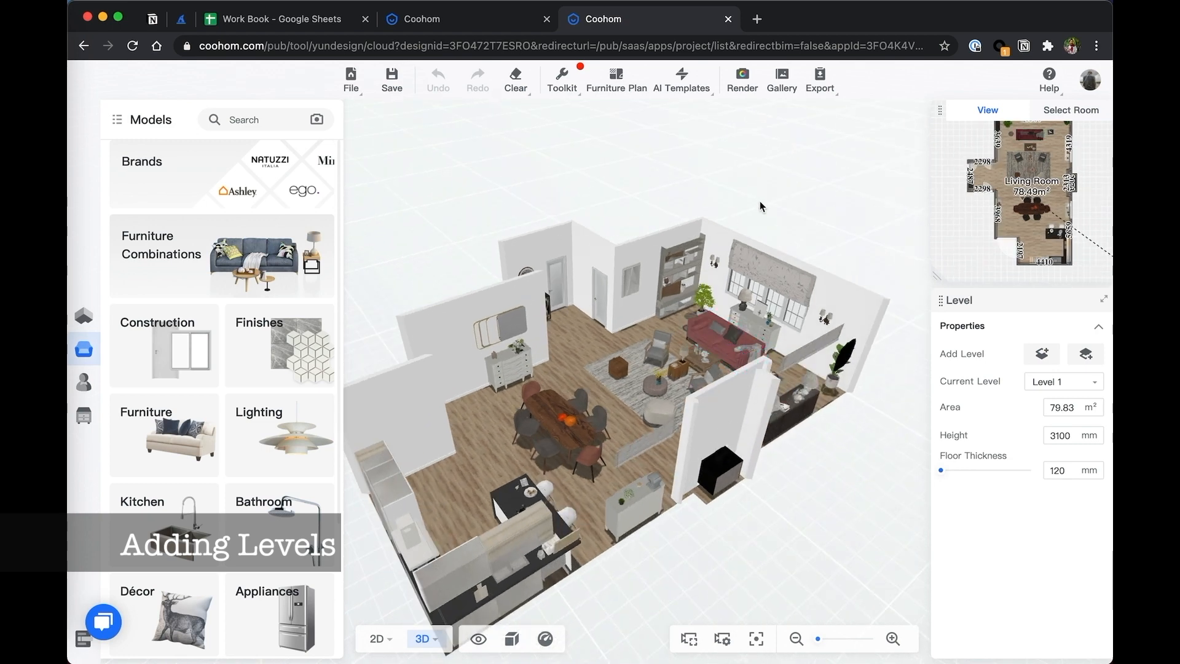
drag(763, 204, 751, 228)
- Switch to the 2D floor view and make Level 2 the current level
mouse_move(376, 631)
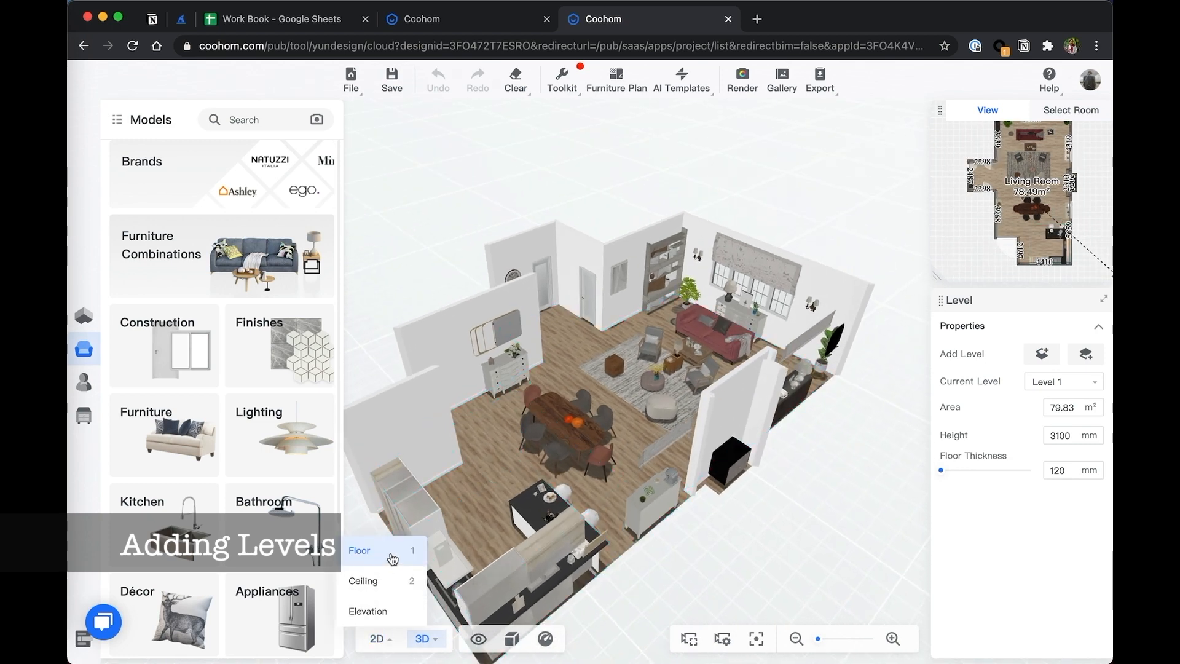
click(412, 553)
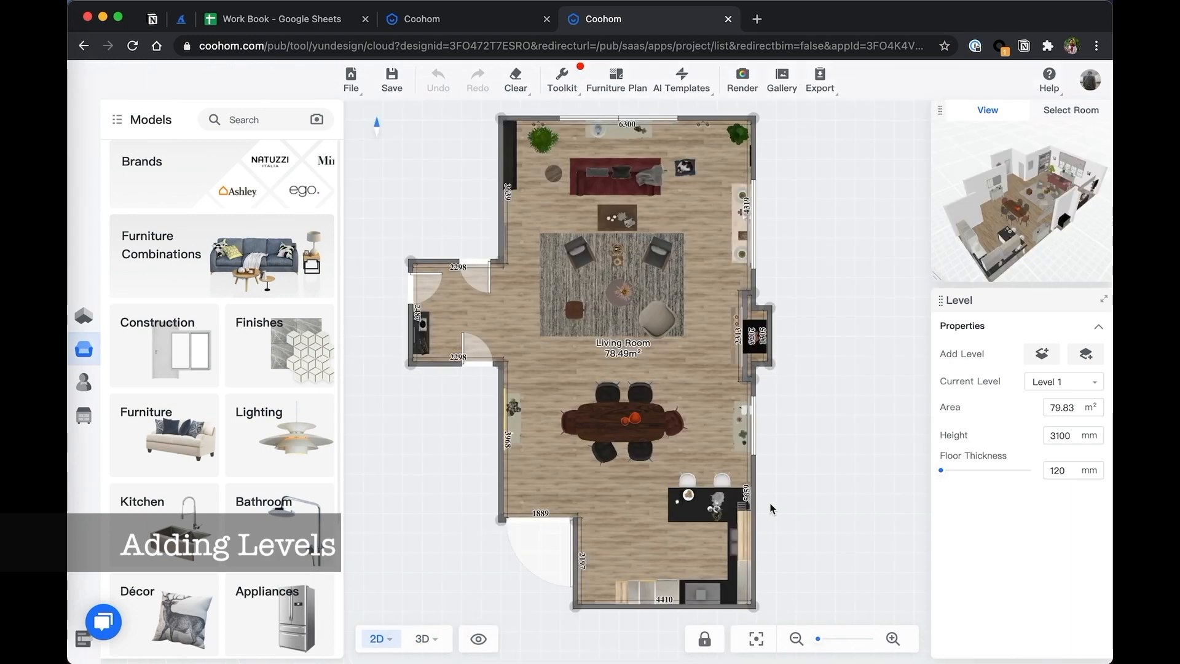
scroll(797, 475, up, 2)
scroll(799, 467, down, 3)
drag(803, 446, 797, 452)
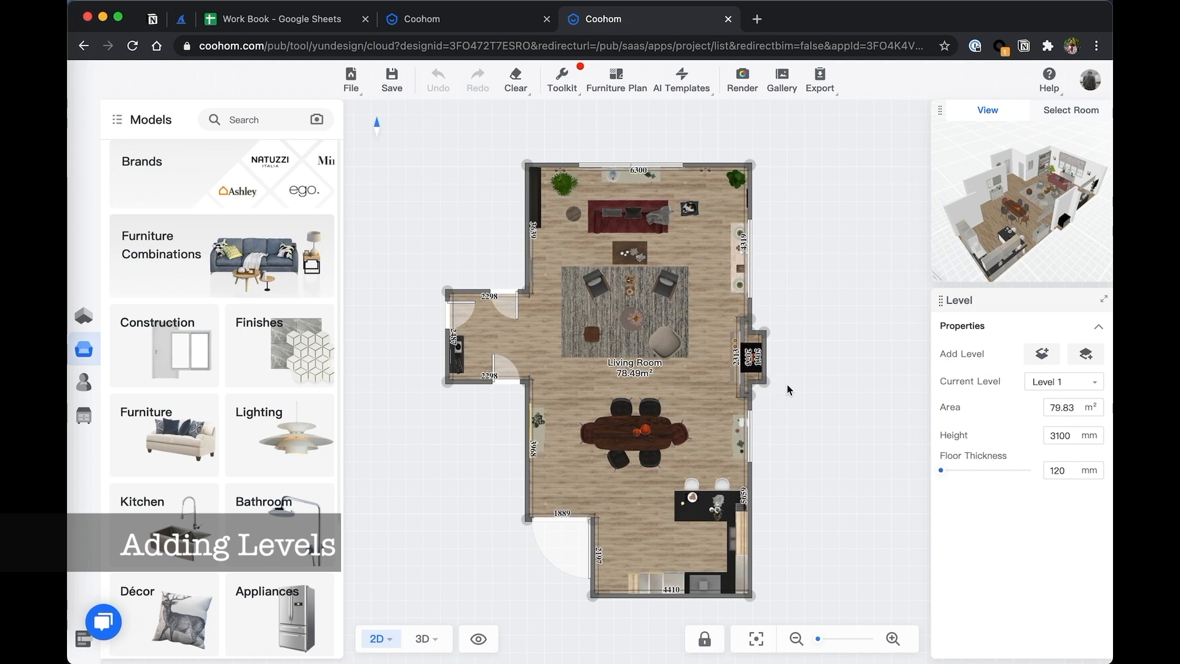
click(1046, 385)
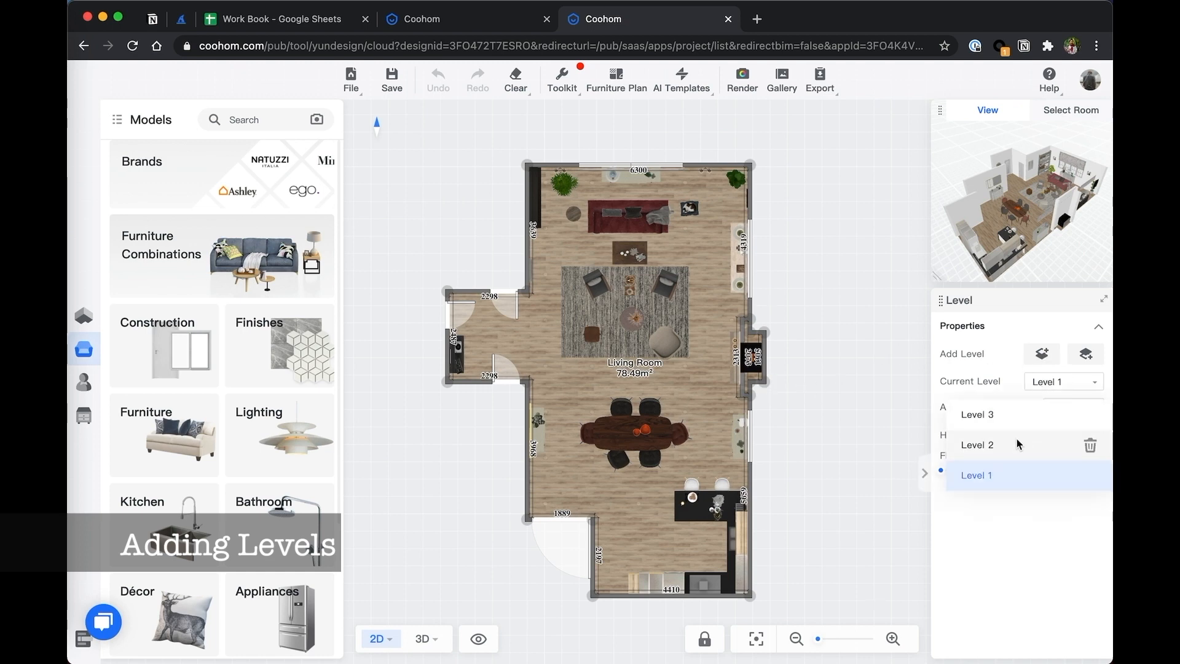
click(1046, 442)
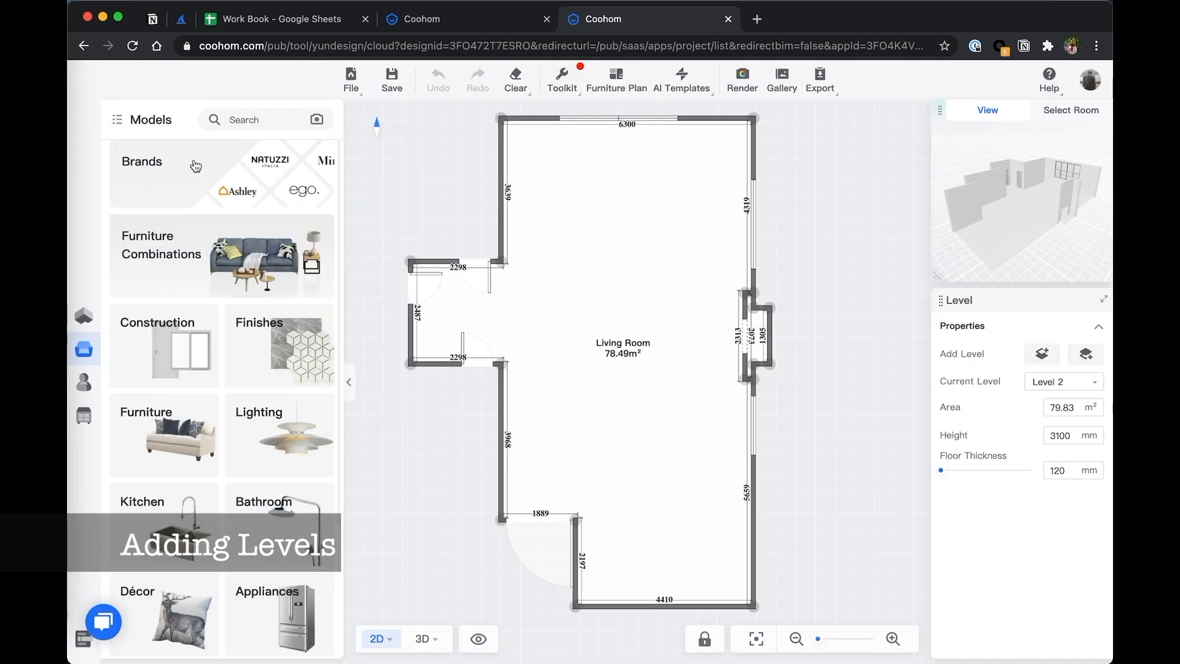
- Place a chair from the &Tradition brand in the empty Level 2 living room, near the side alcove with the doors
click(196, 163)
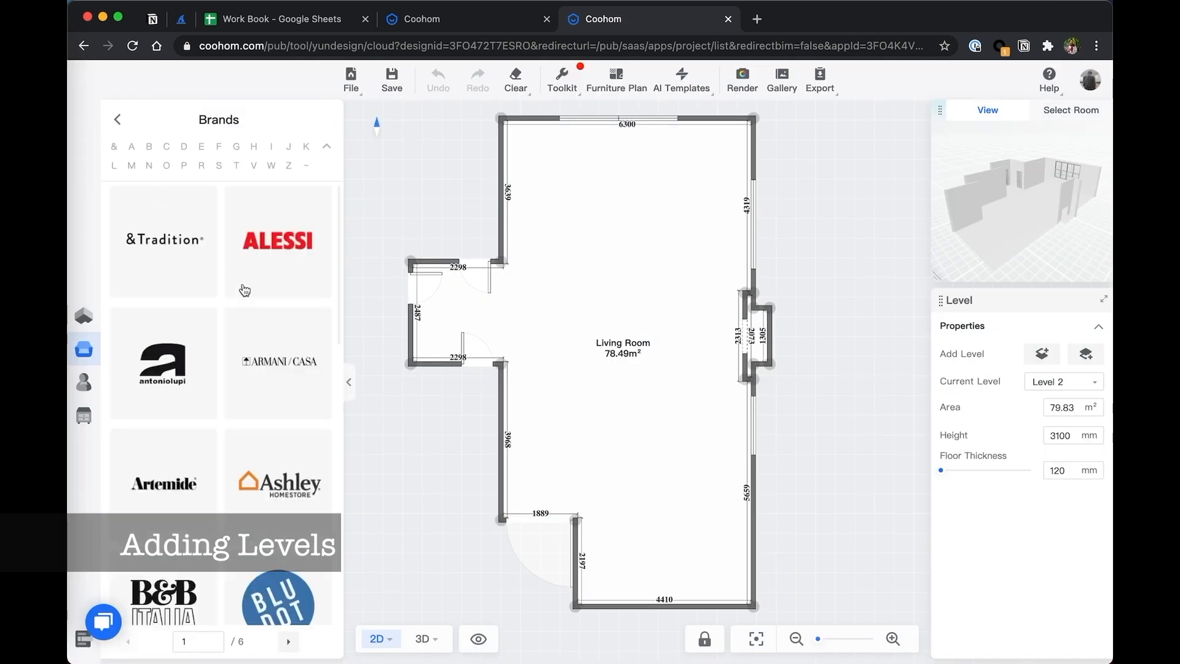
click(150, 261)
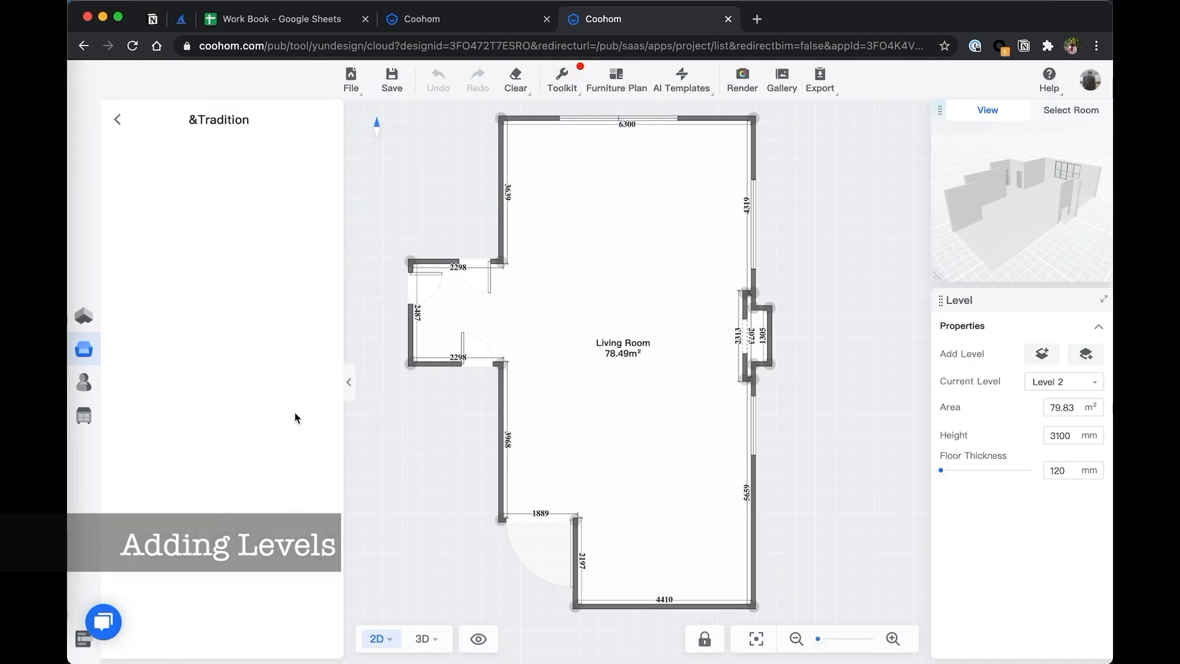
drag(167, 423, 545, 252)
click(844, 301)
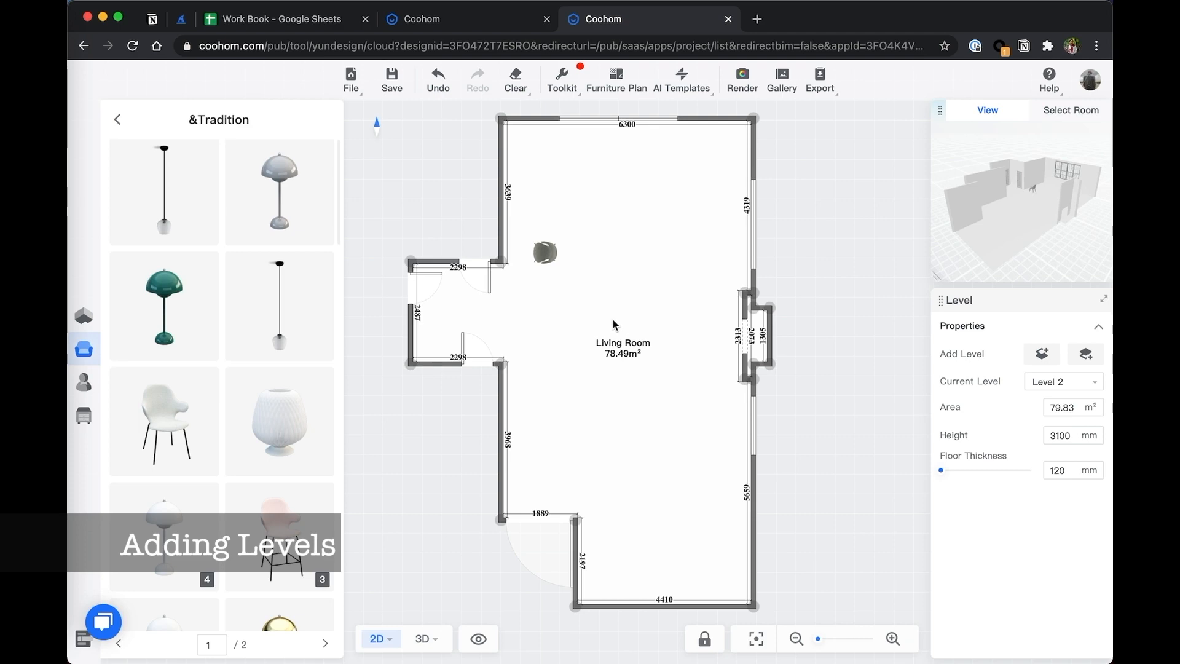
- Inspect the placed chair on Level 2 in the 3D view and return to the brand list
key(3)
drag(637, 355, 572, 329)
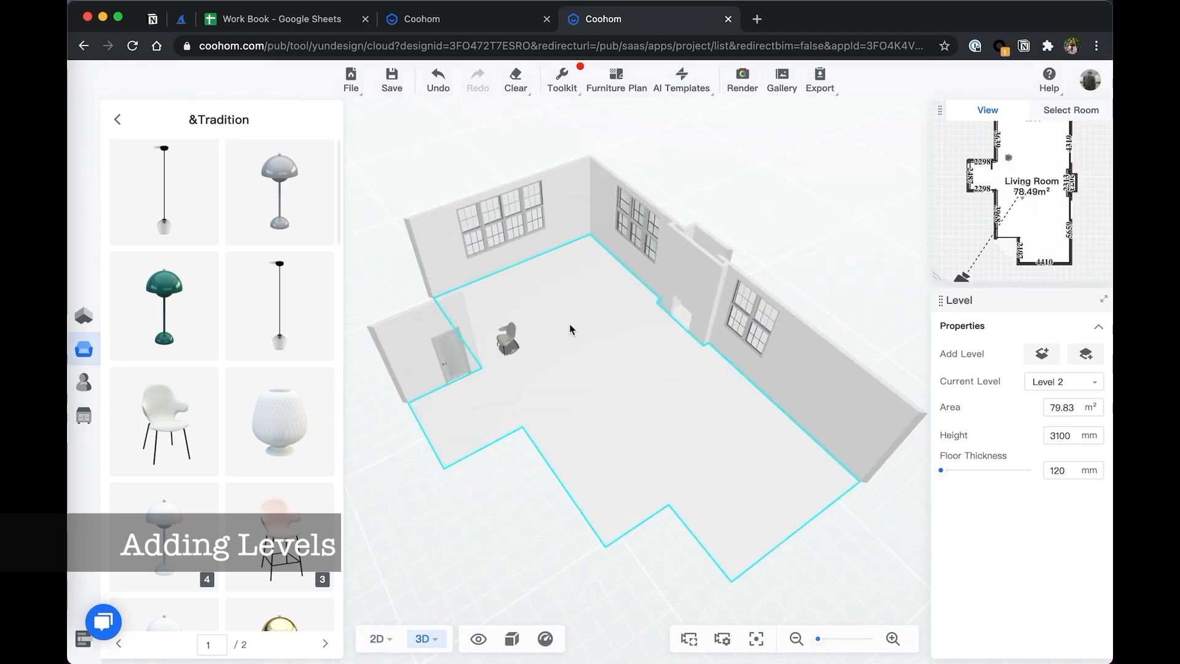
drag(809, 319, 659, 285)
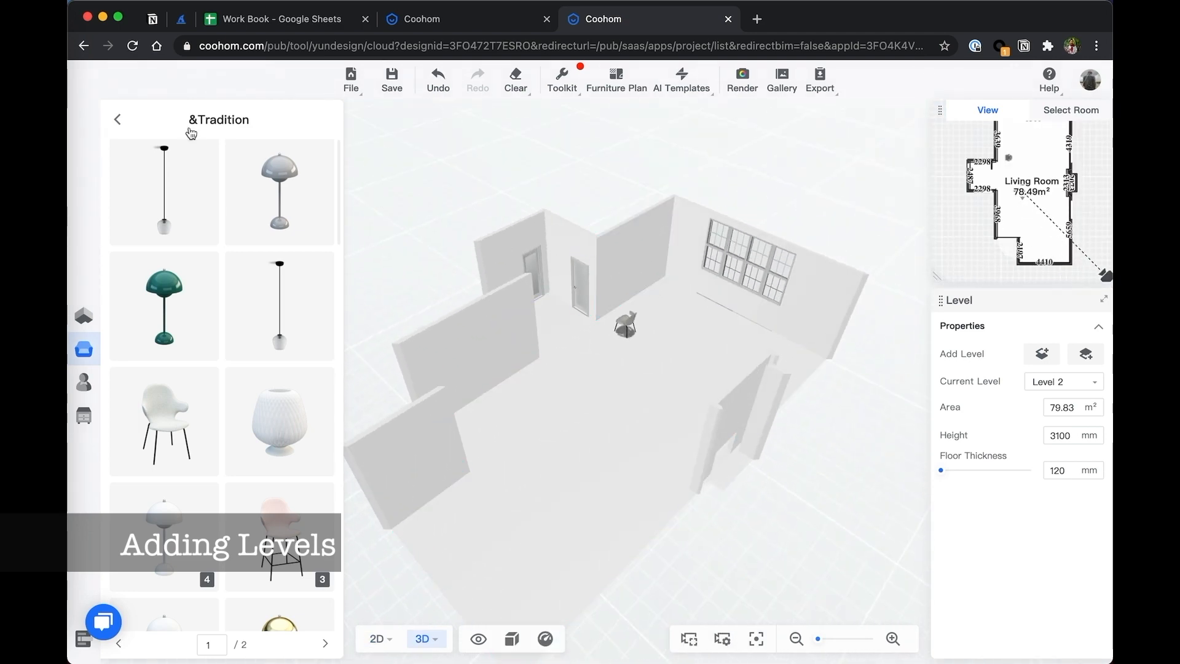
click(118, 120)
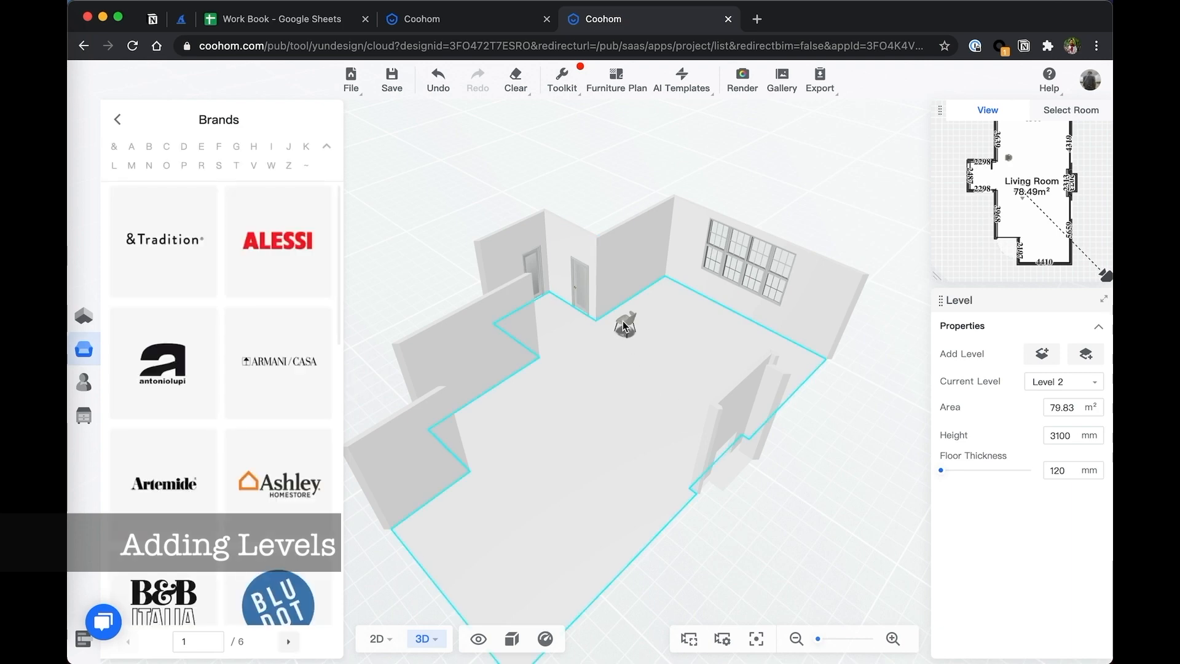
drag(624, 325, 666, 321)
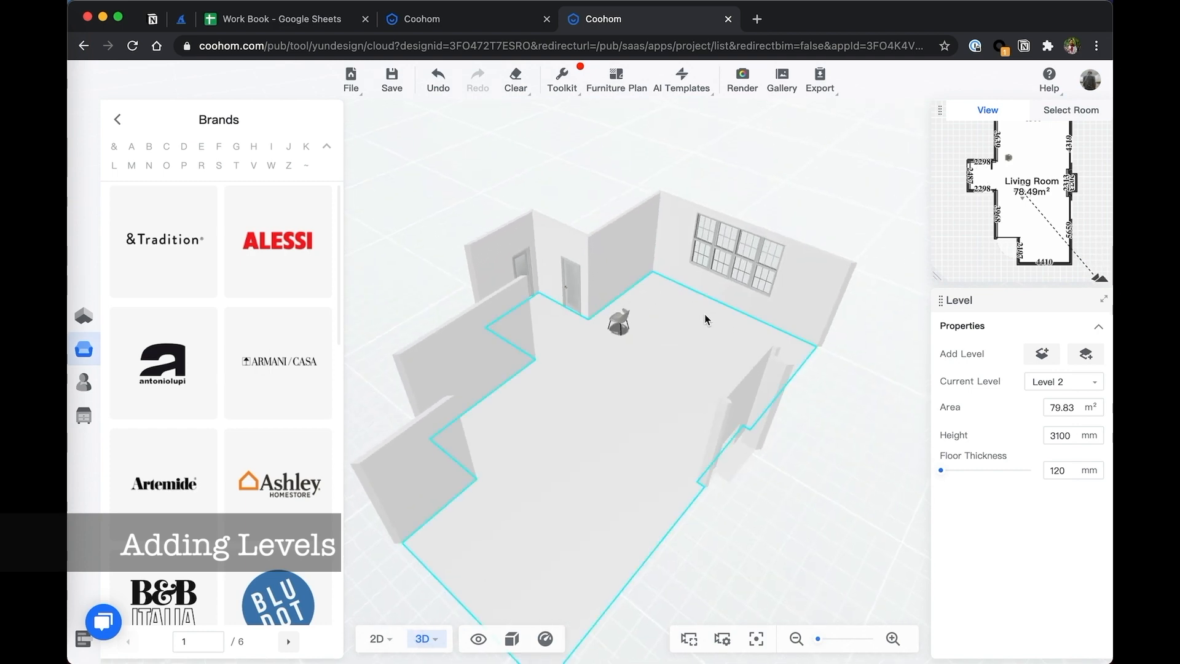
- Add a basement level below the existing levels
scroll(774, 365, down, 2)
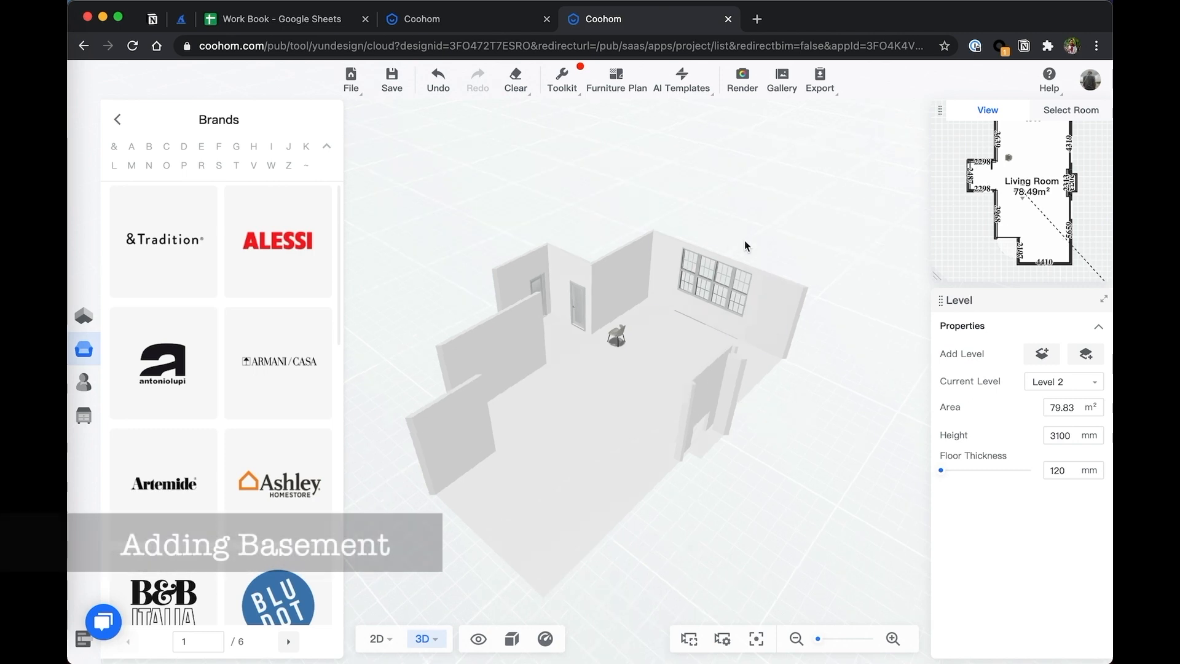
drag(744, 244, 520, 200)
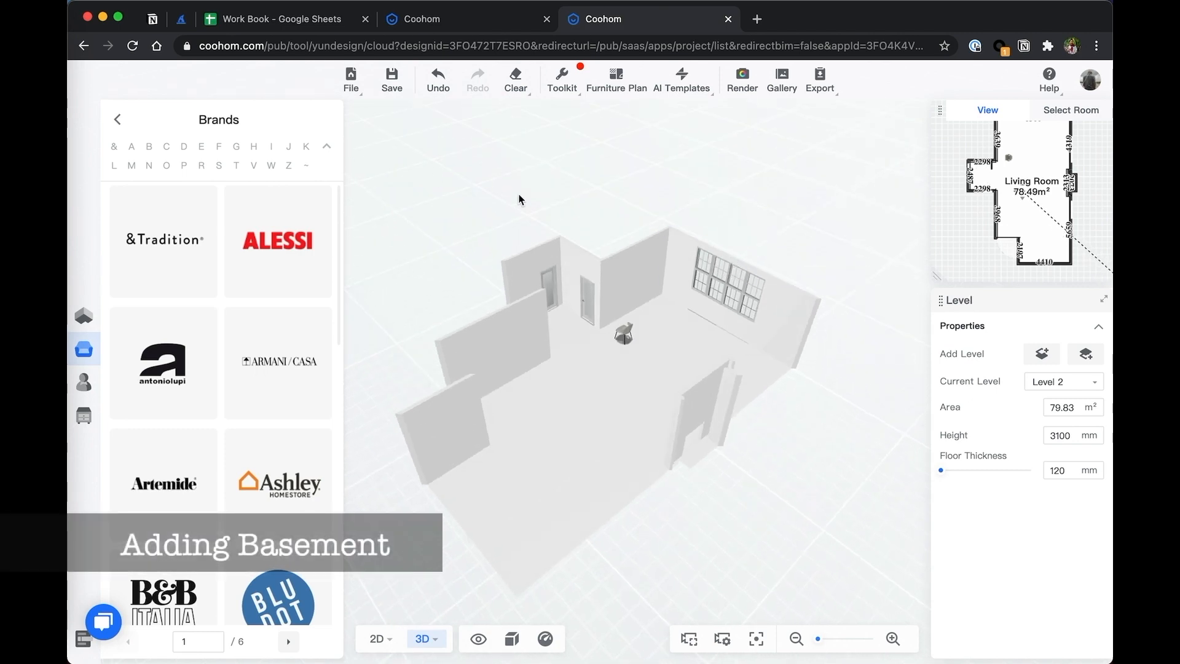
click(1088, 357)
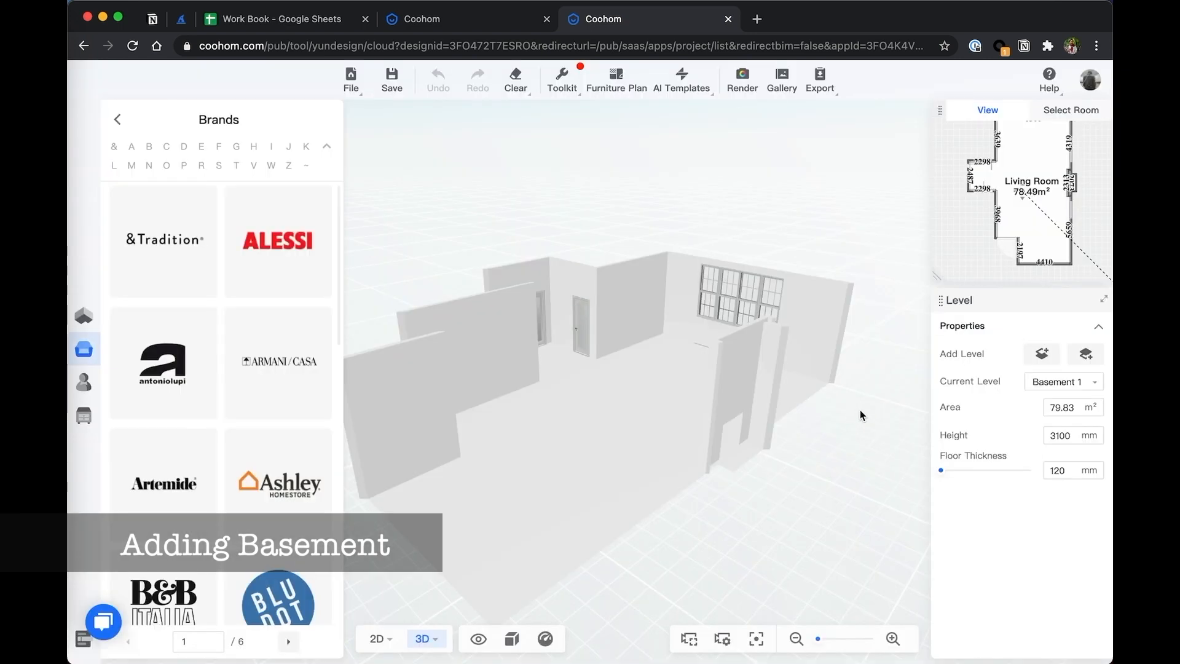
- Delete Level 3 from the project's levels
click(1044, 383)
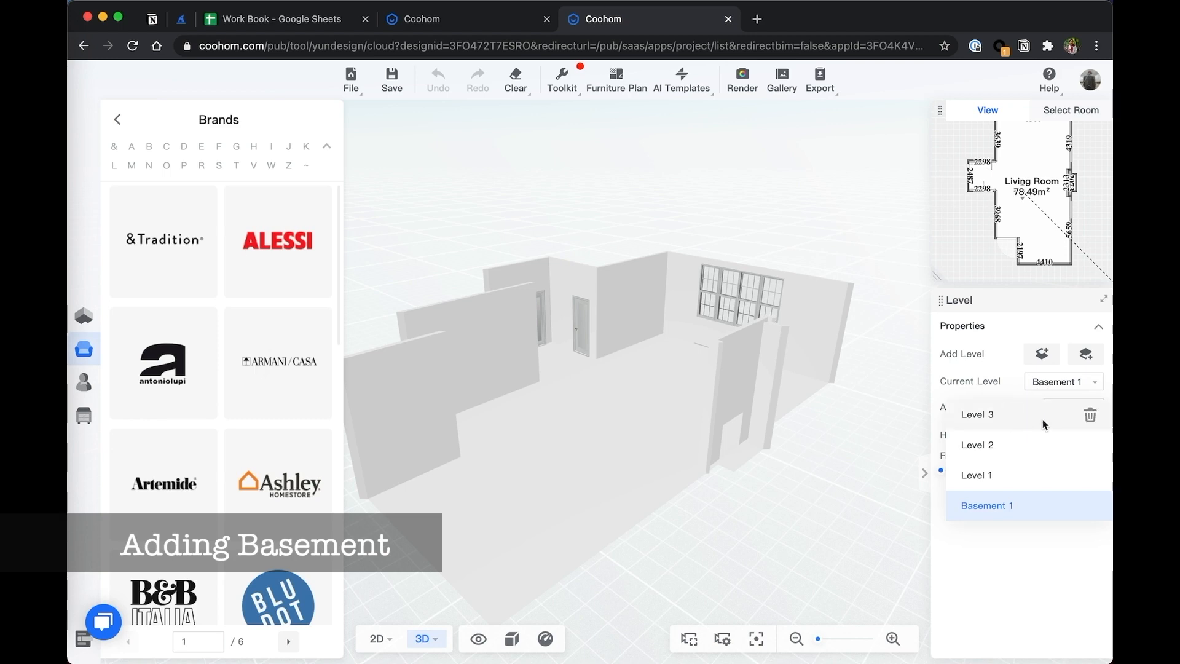
click(1092, 418)
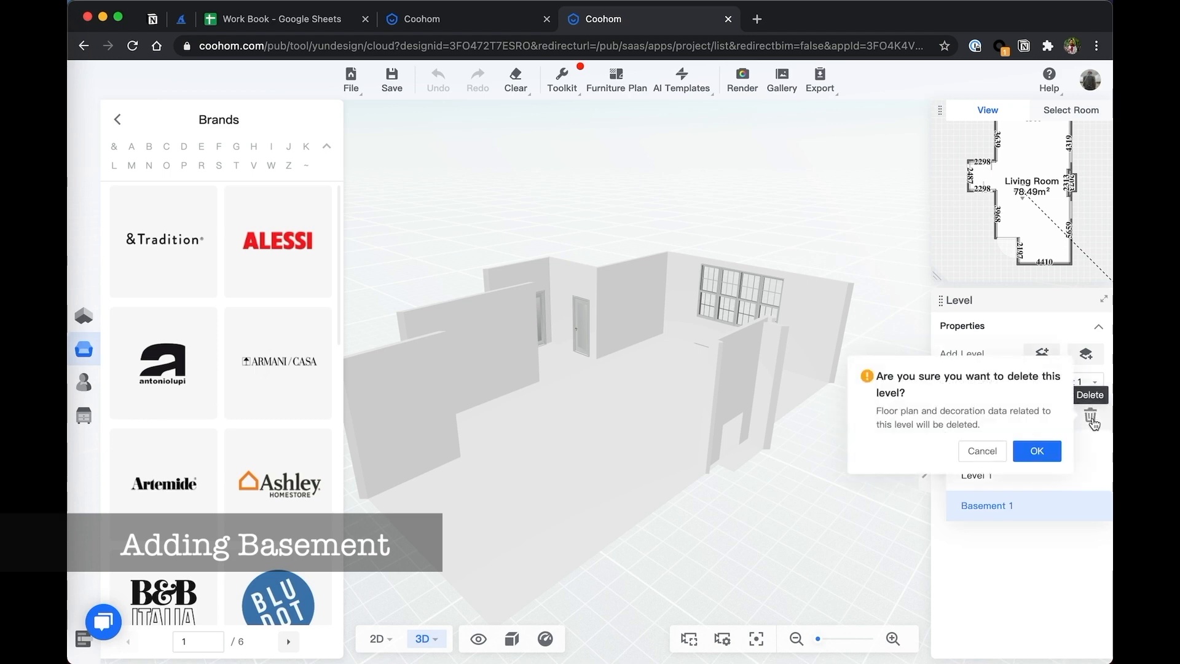
click(1035, 452)
- Make Level 1 current and, in the 2D plan, delete the cabinet and plant along the wall beside the dining table
click(1076, 384)
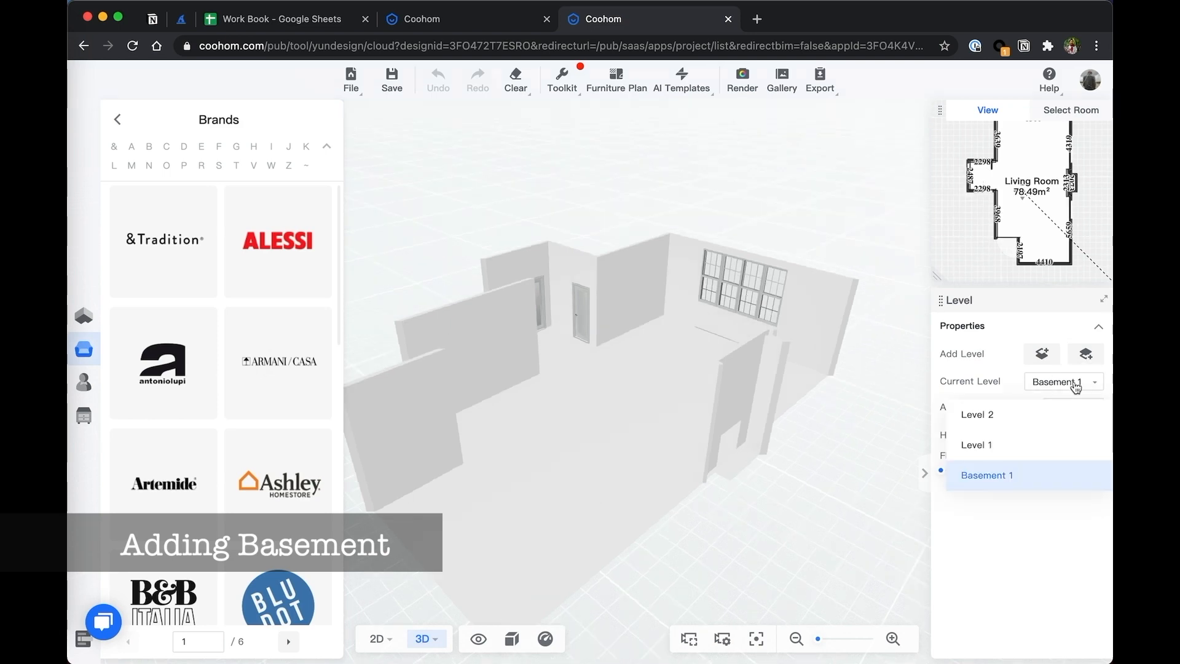
click(977, 443)
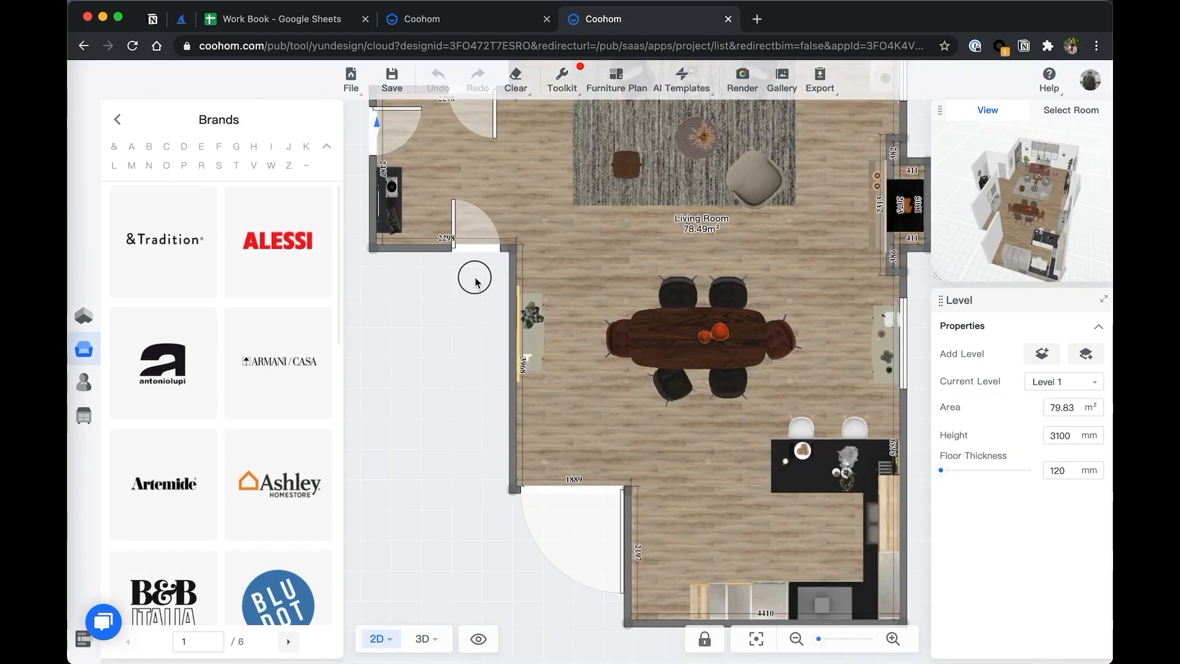
click(573, 438)
key(Delete)
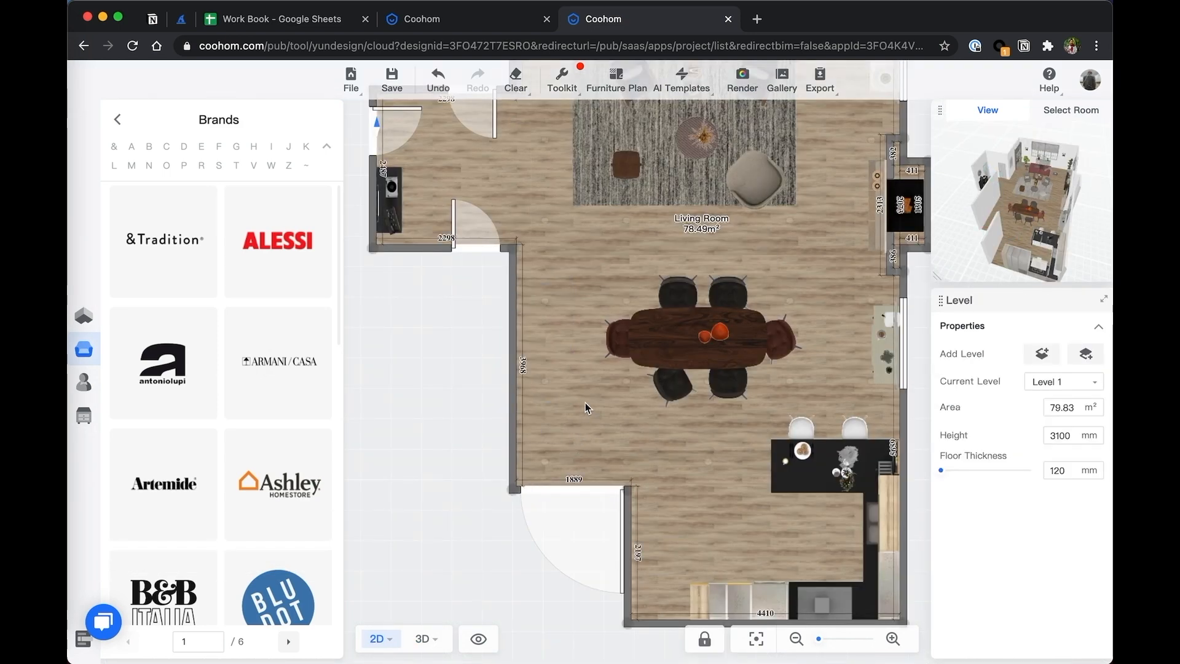
- Lock the walls in the Level 1 plan so they cannot be selected or moved
drag(586, 403, 523, 385)
click(657, 315)
click(541, 257)
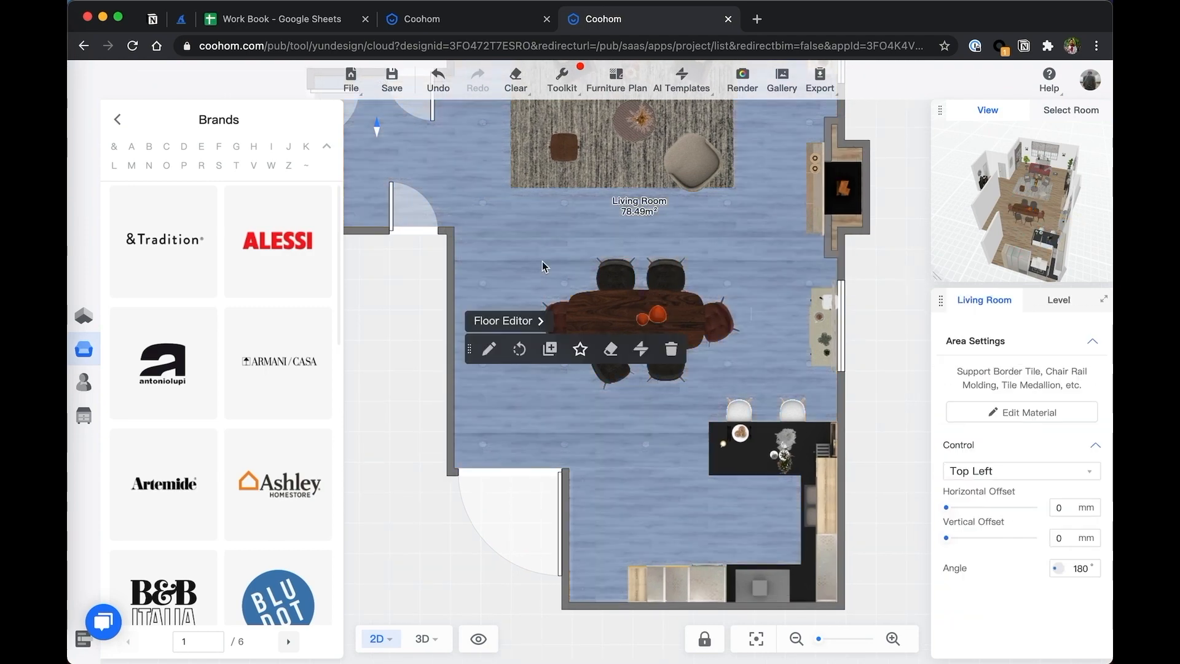
click(891, 301)
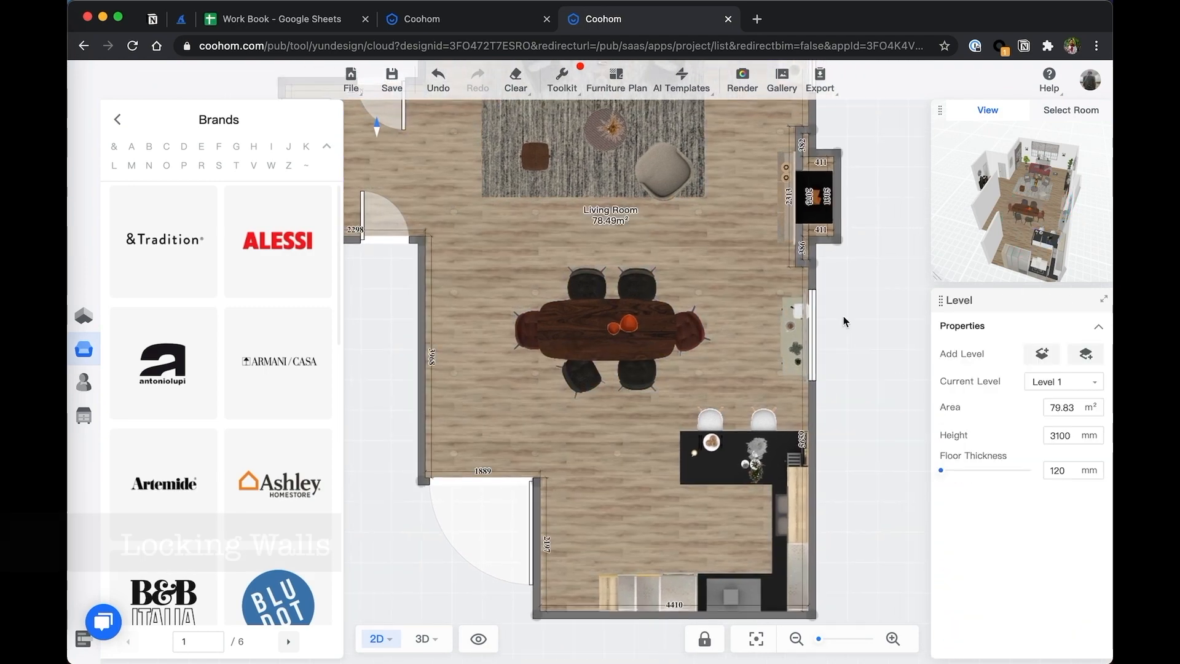
click(705, 639)
mouse_move(664, 557)
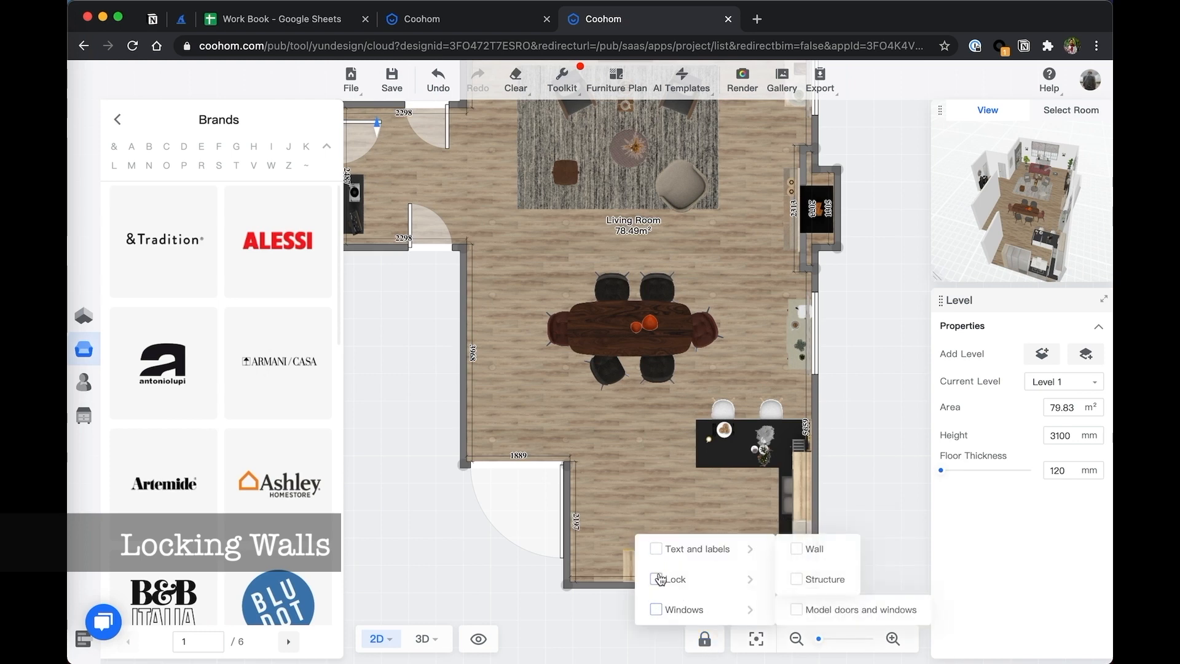
mouse_move(771, 570)
click(797, 550)
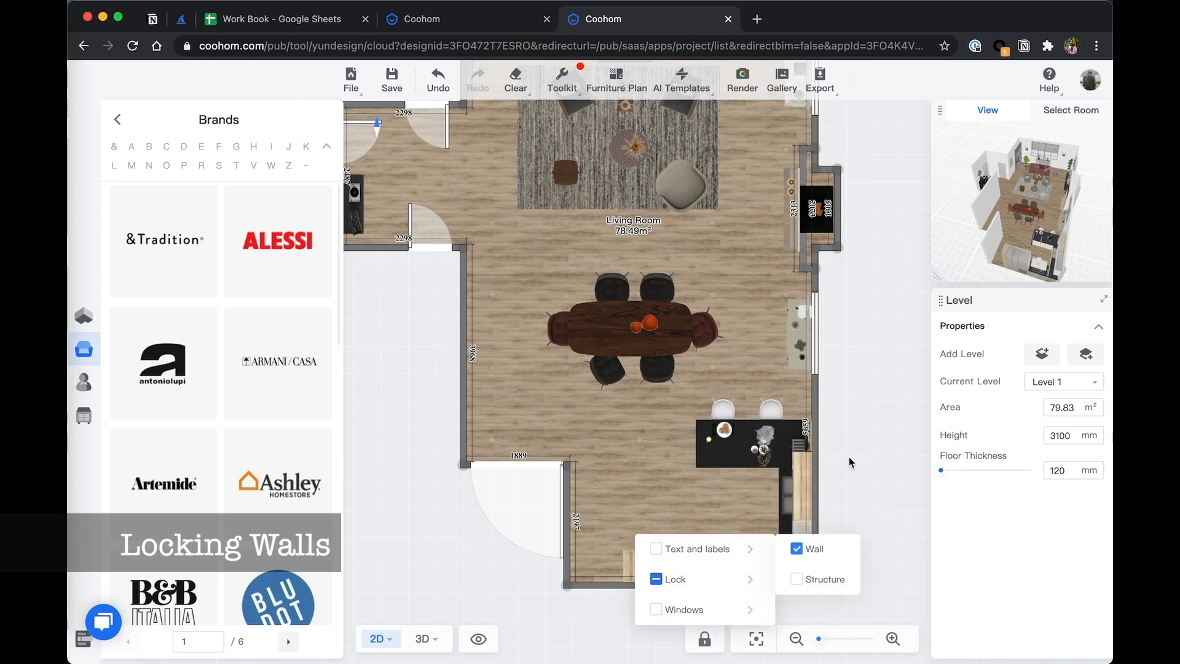
- Select the dining table with all its chairs and tableware in the plan and delete the whole set
mouse_move(812, 418)
mouse_down()
mouse_move(824, 428)
mouse_move(797, 433)
mouse_up()
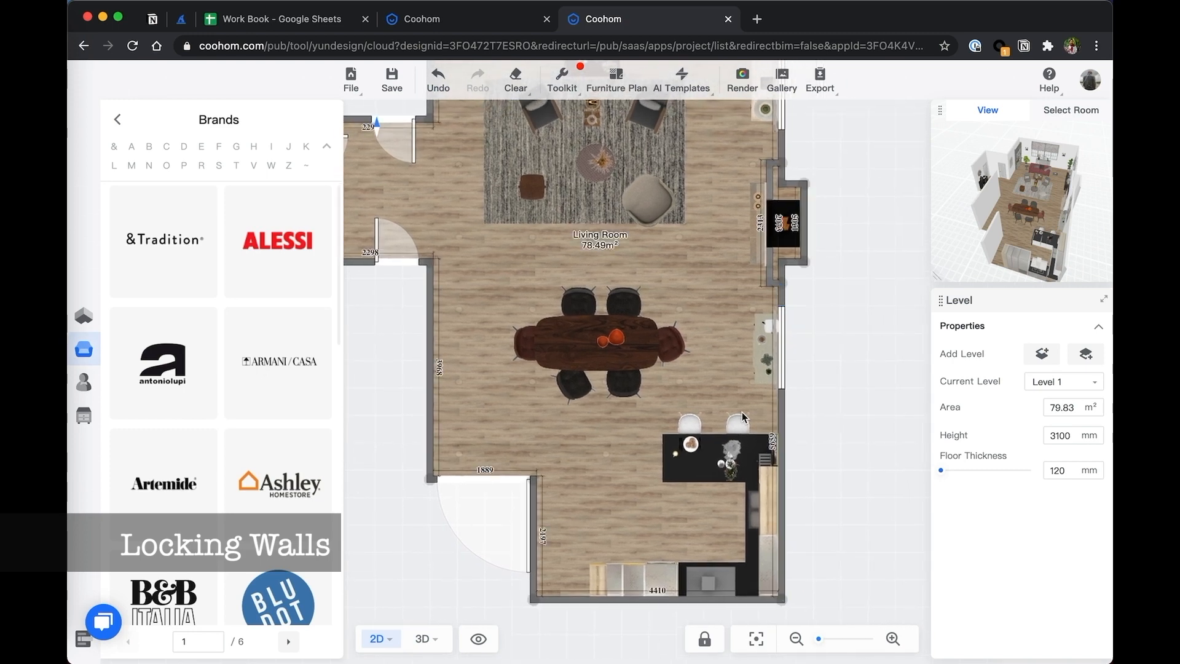
drag(493, 274, 717, 424)
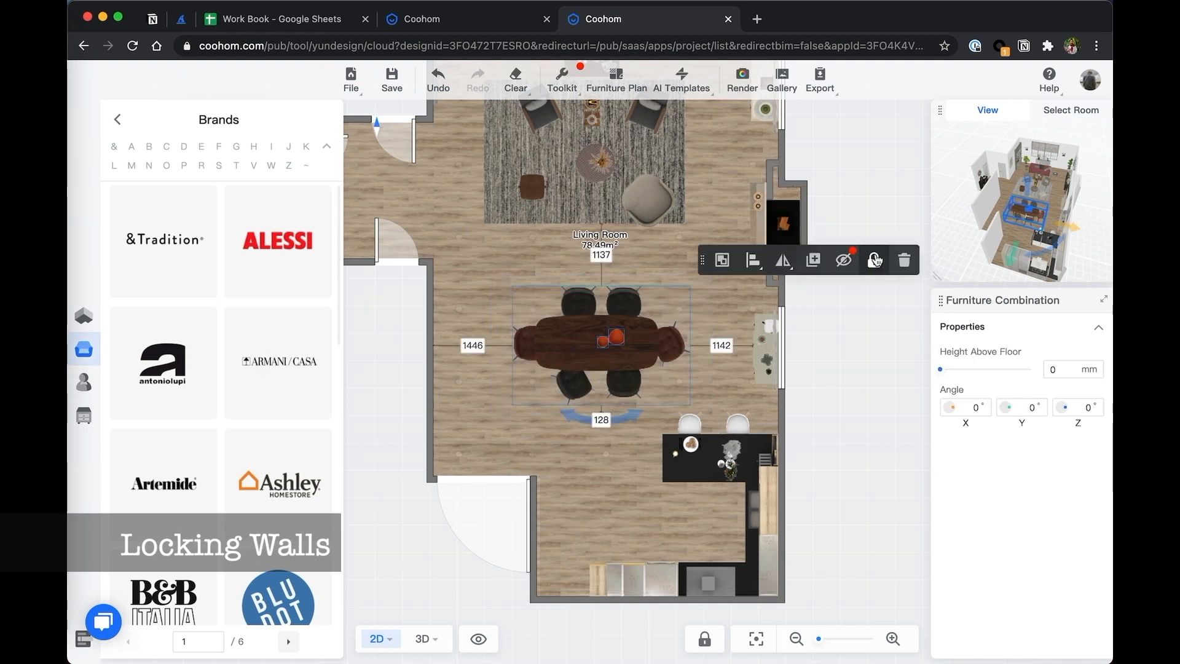
click(905, 260)
drag(854, 366, 874, 368)
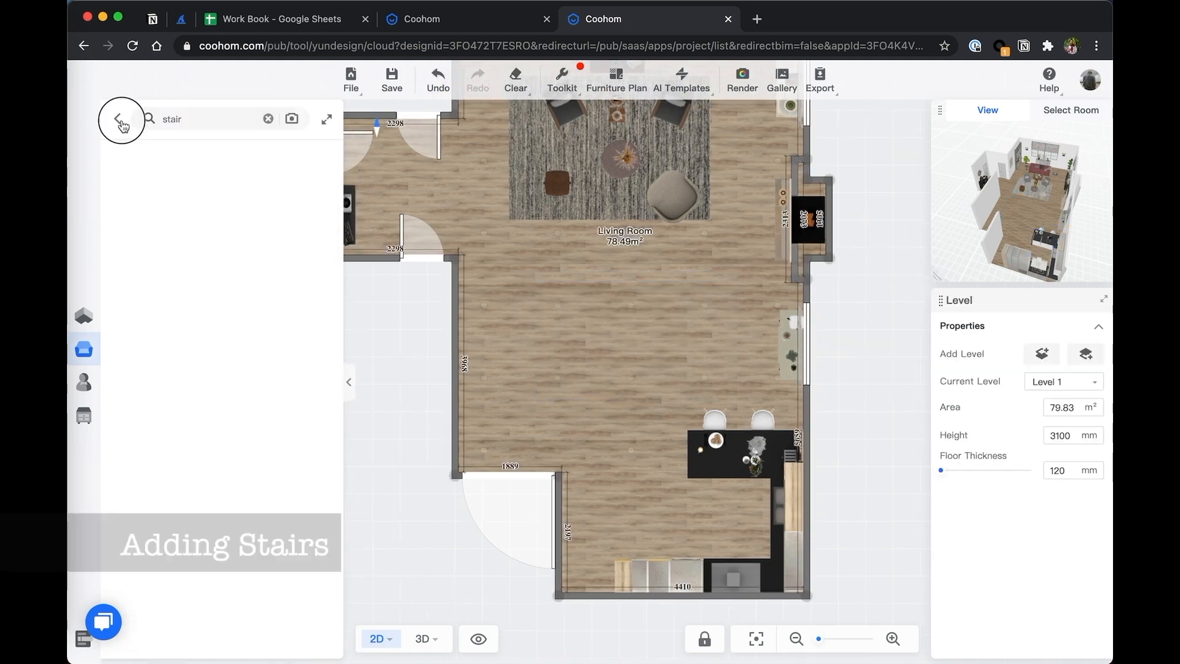
- Search the model library for "stair"
click(95, 319)
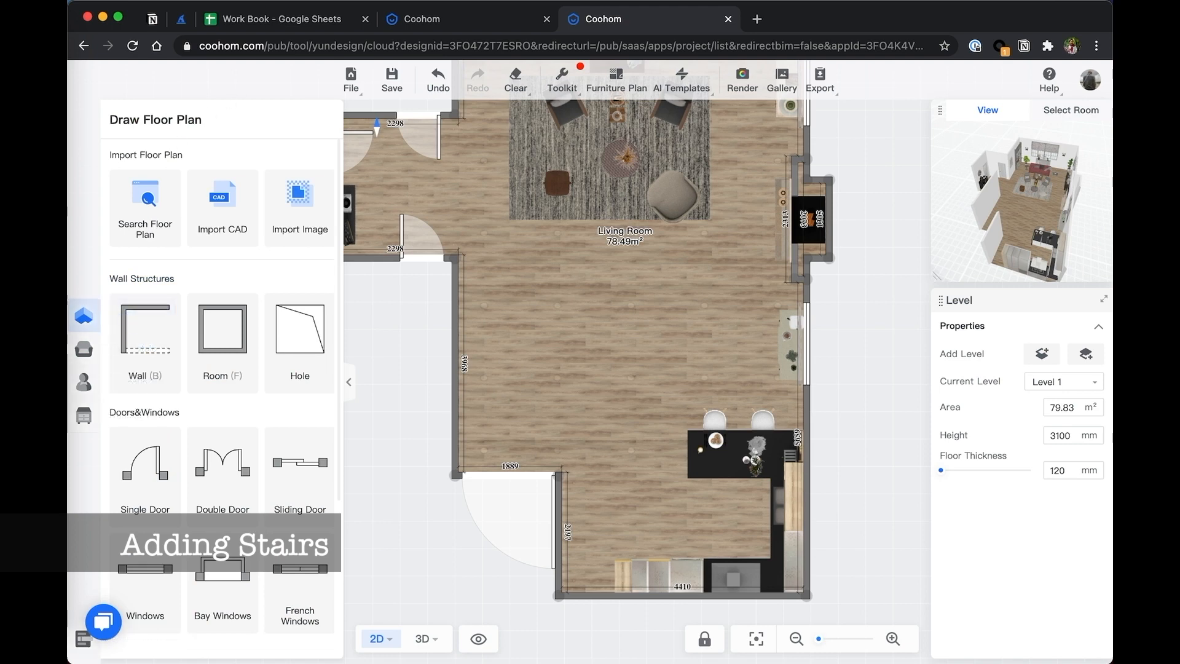
click(92, 348)
click(245, 115)
text(s)
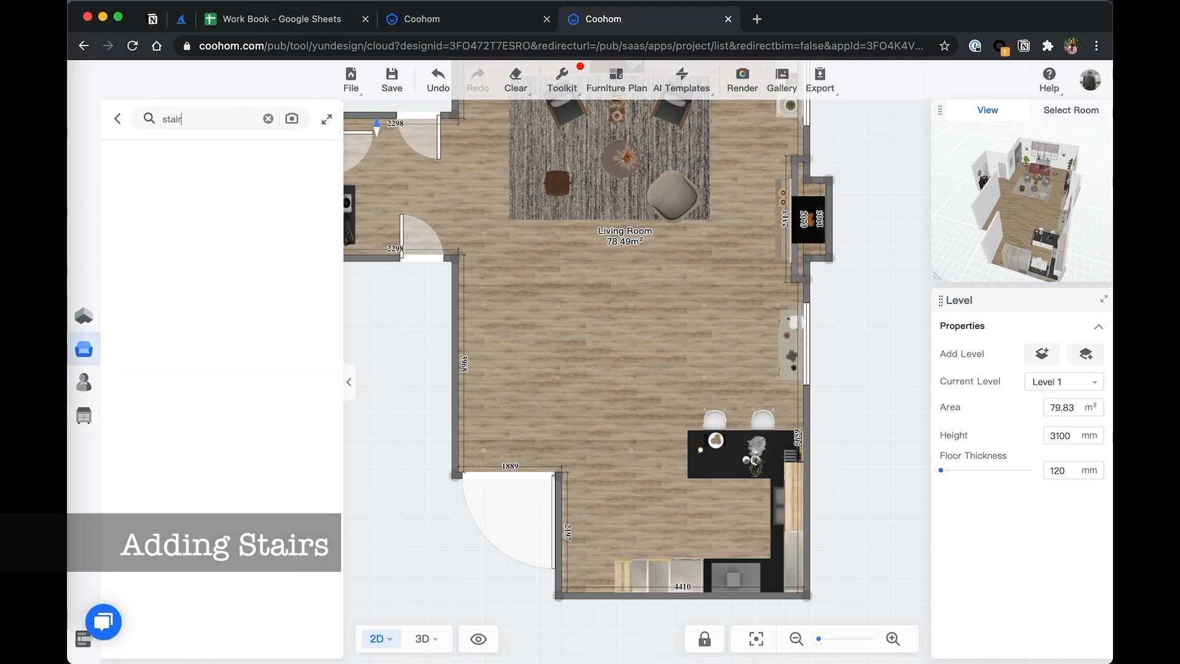
text(tair)
key(Return)
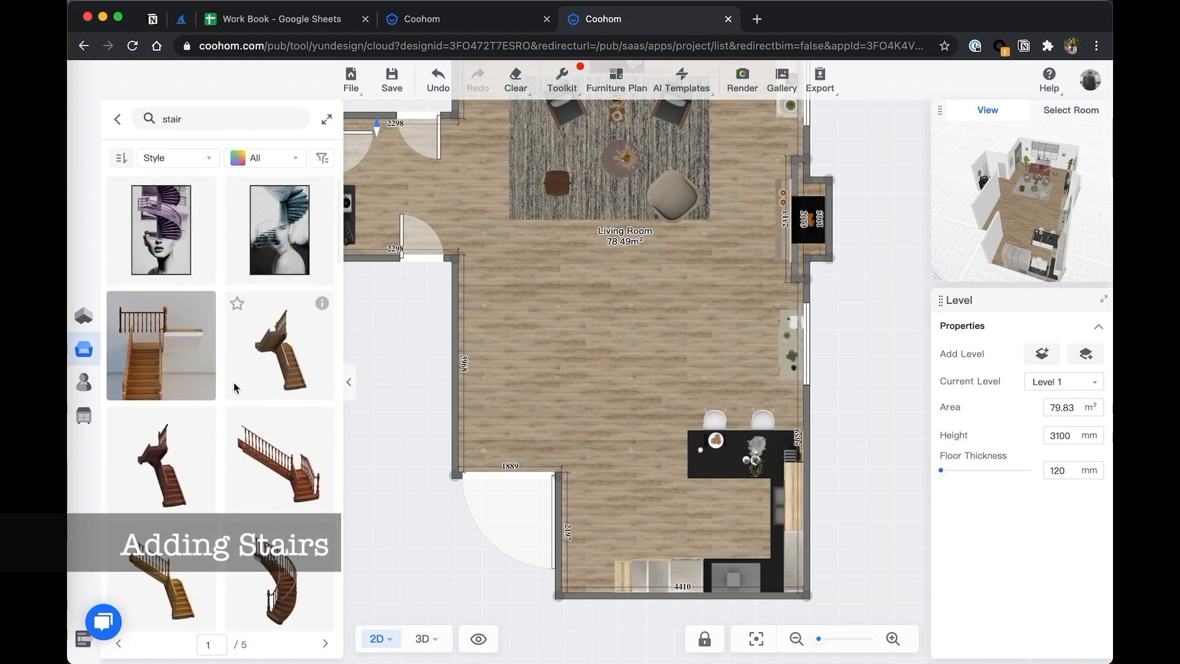
- Find the Yongji Stair-U-2 model on the second page of results and place it against the wall in the former dining area
scroll(266, 386, down, 2)
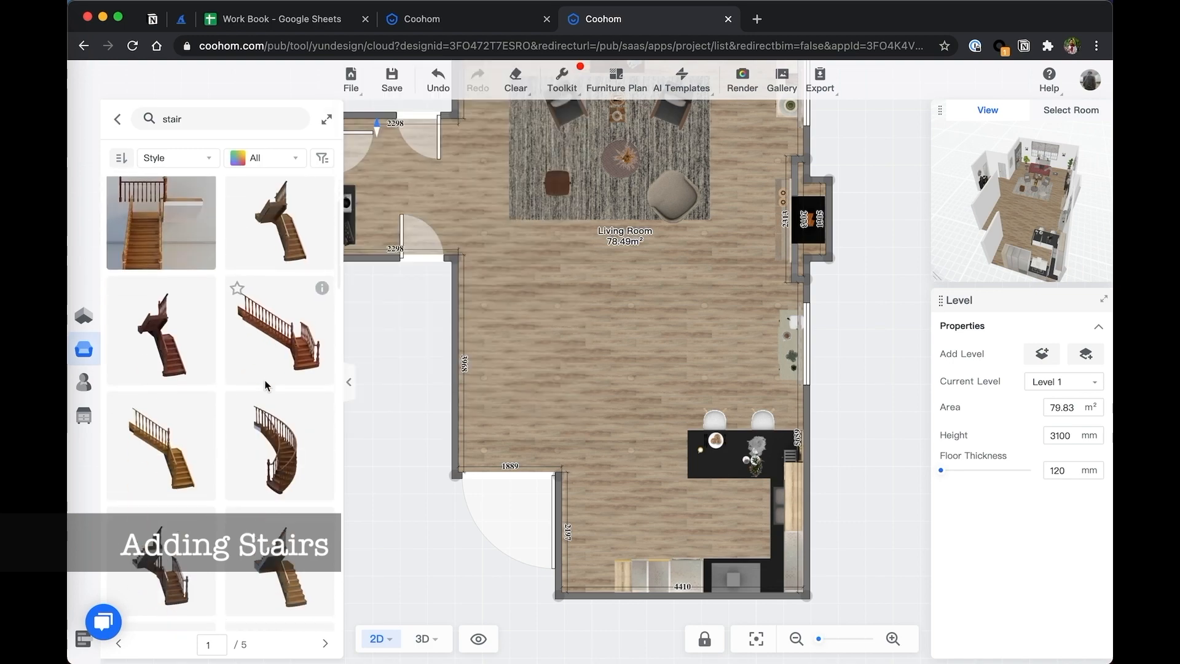
scroll(258, 430, down, 5)
mouse_move(203, 244)
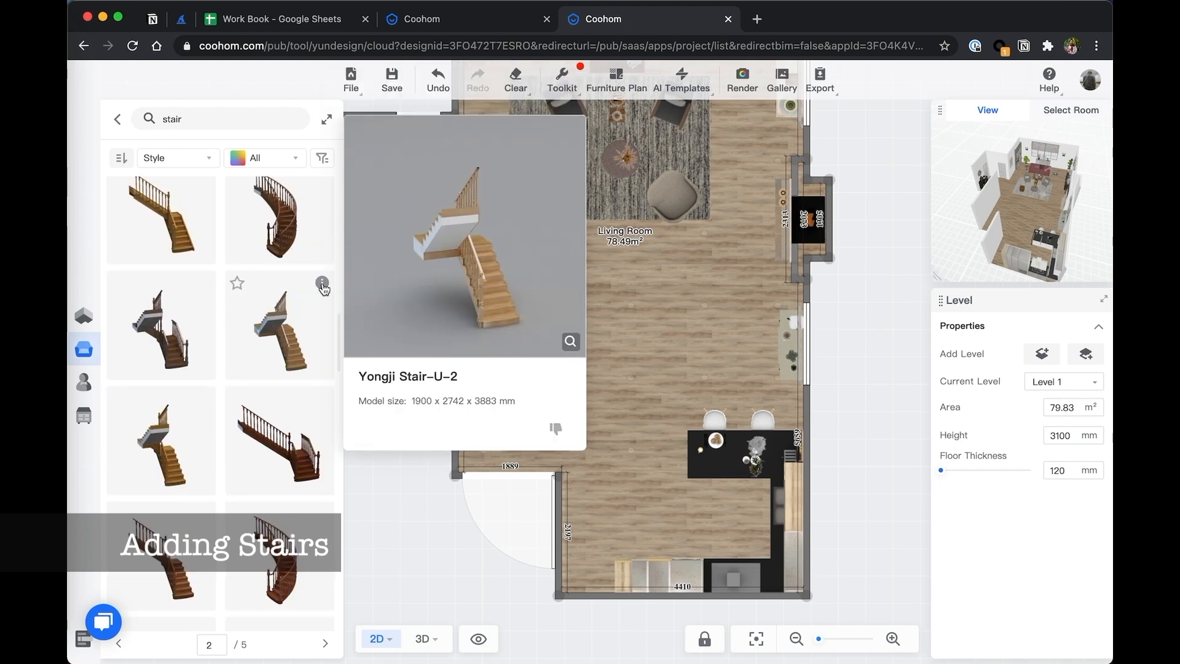
click(300, 312)
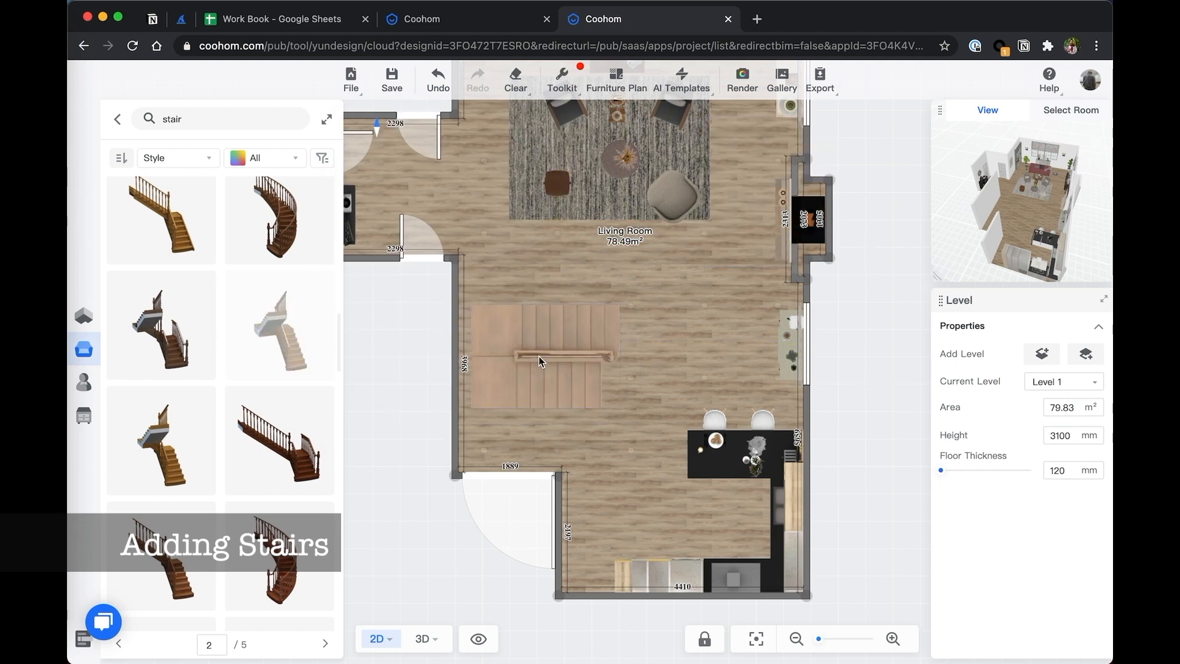
click(538, 337)
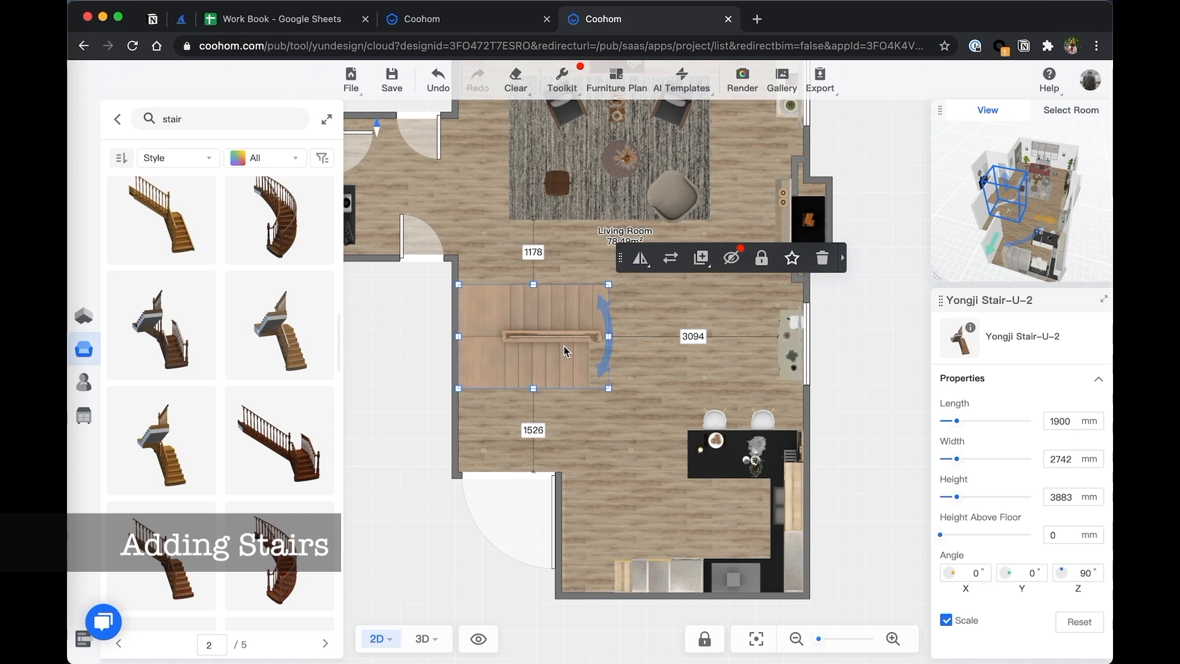
- Rotate the staircase to a Z angle of 0° and move it so its long side runs along the wall
drag(604, 344, 532, 401)
drag(515, 295, 486, 288)
click(892, 386)
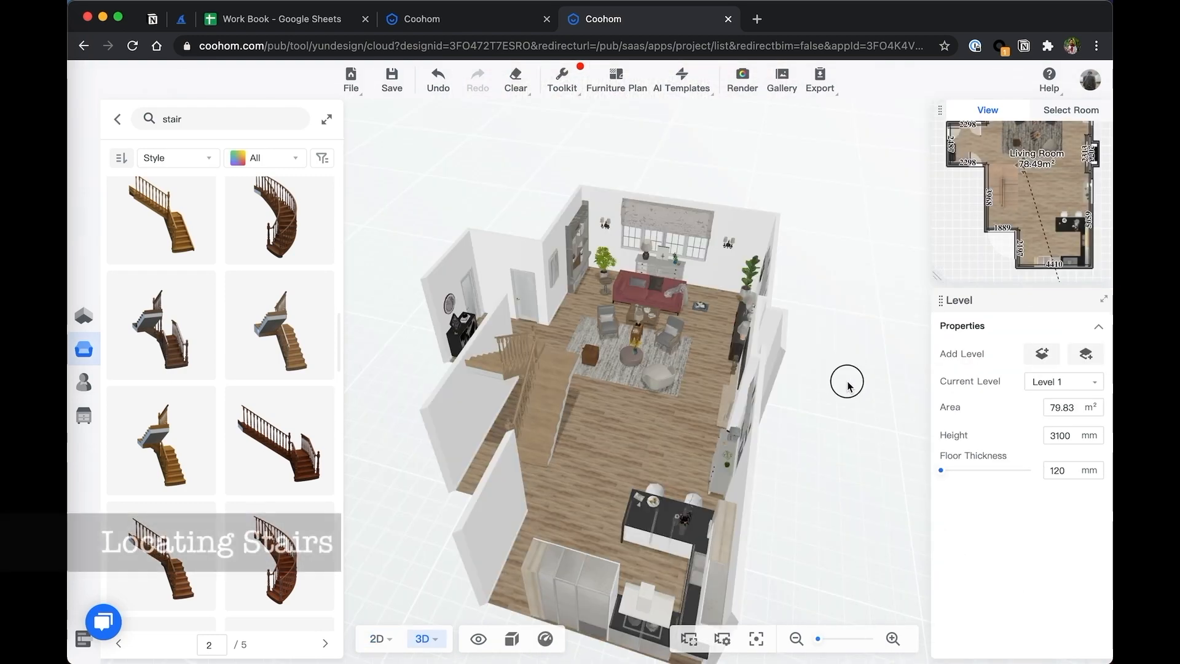
- Inspect the staircase from several sides in the 3D view, checking its landing and its fit against the wall
drag(576, 220, 497, 226)
drag(526, 288, 684, 305)
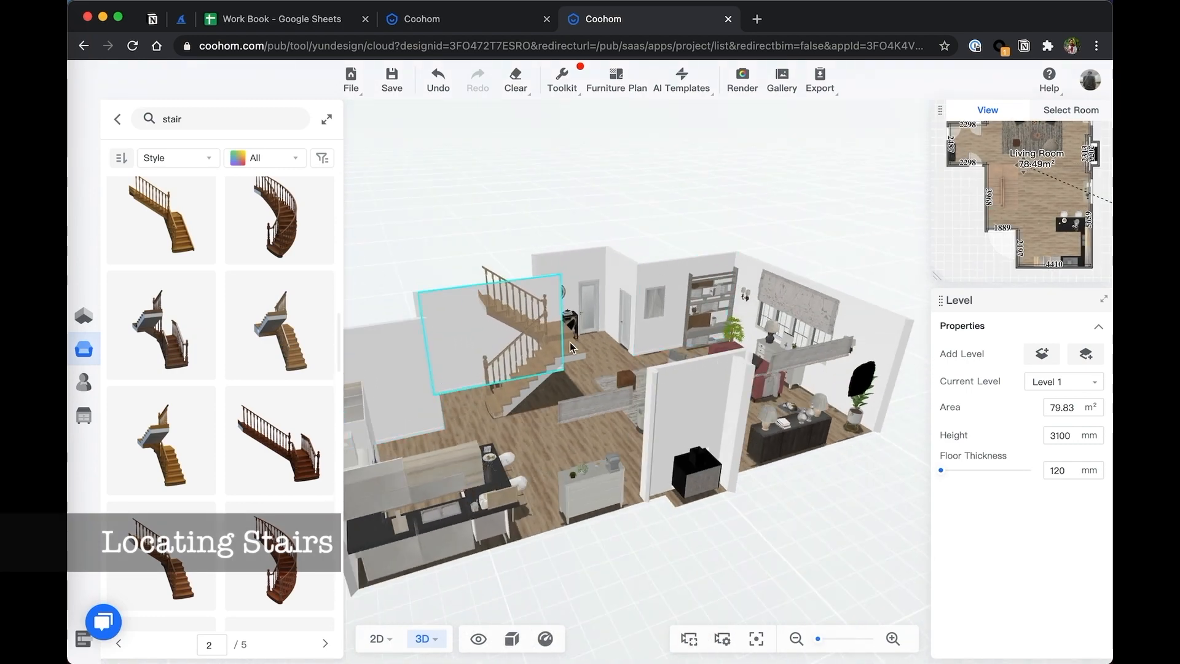
drag(565, 314, 410, 322)
scroll(580, 320, up, 5)
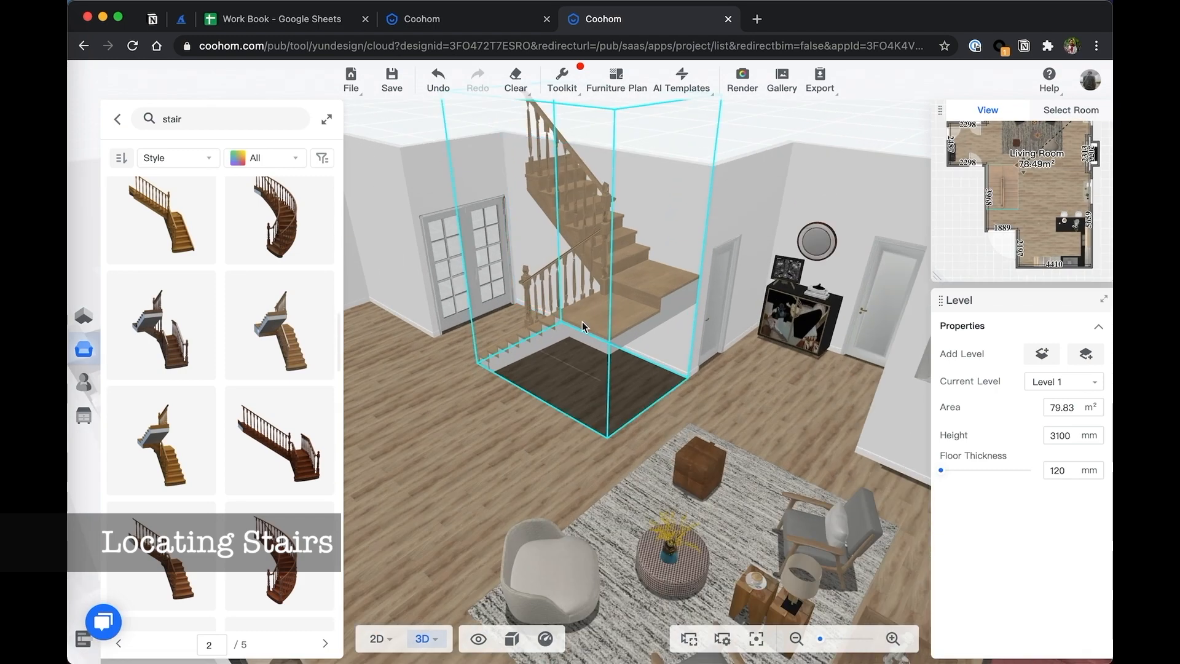
scroll(621, 395, down, 6)
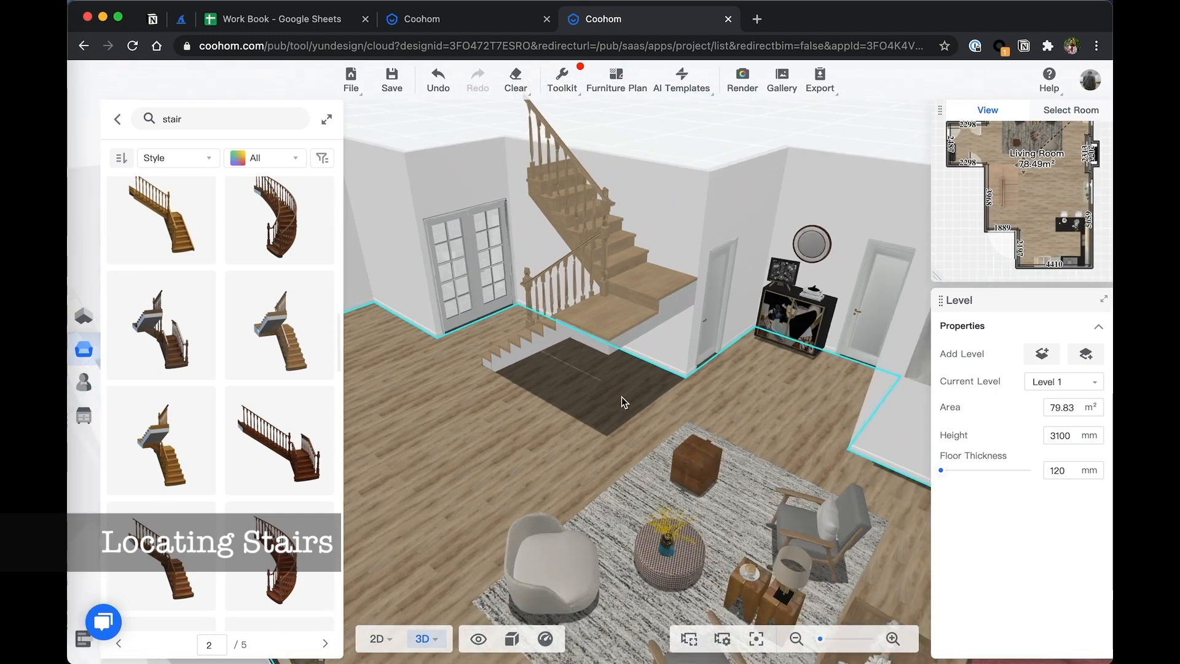
drag(619, 400, 665, 303)
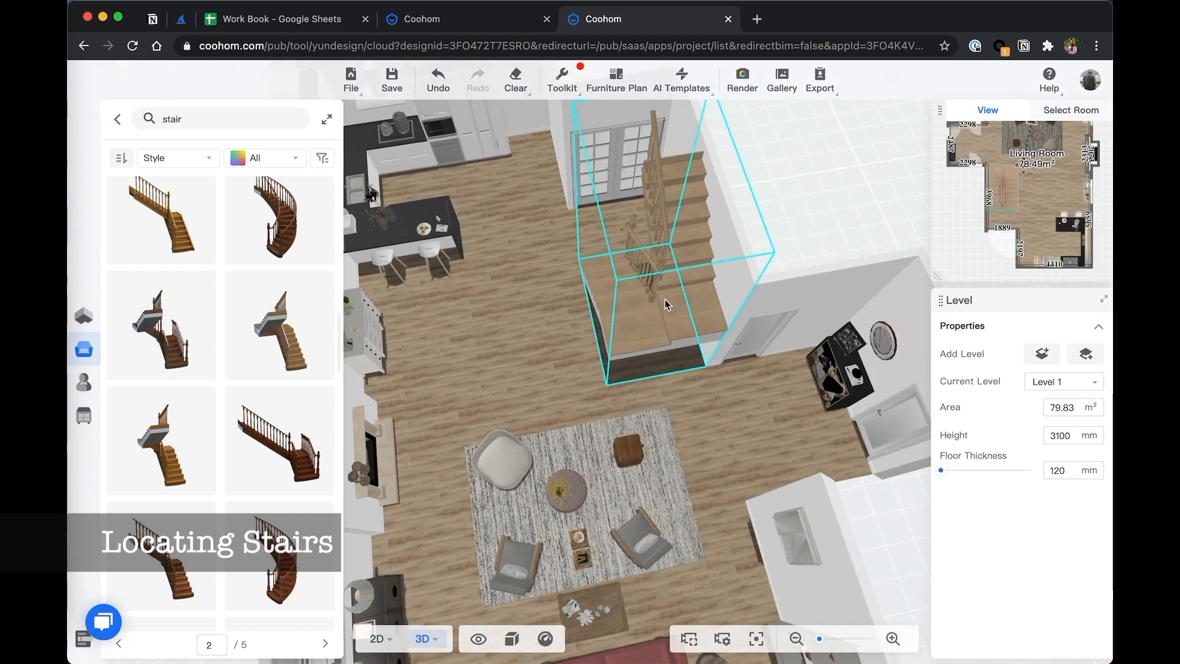
- Nudge the staircase slightly along the wall in the 3D view and return to the model categories
click(663, 311)
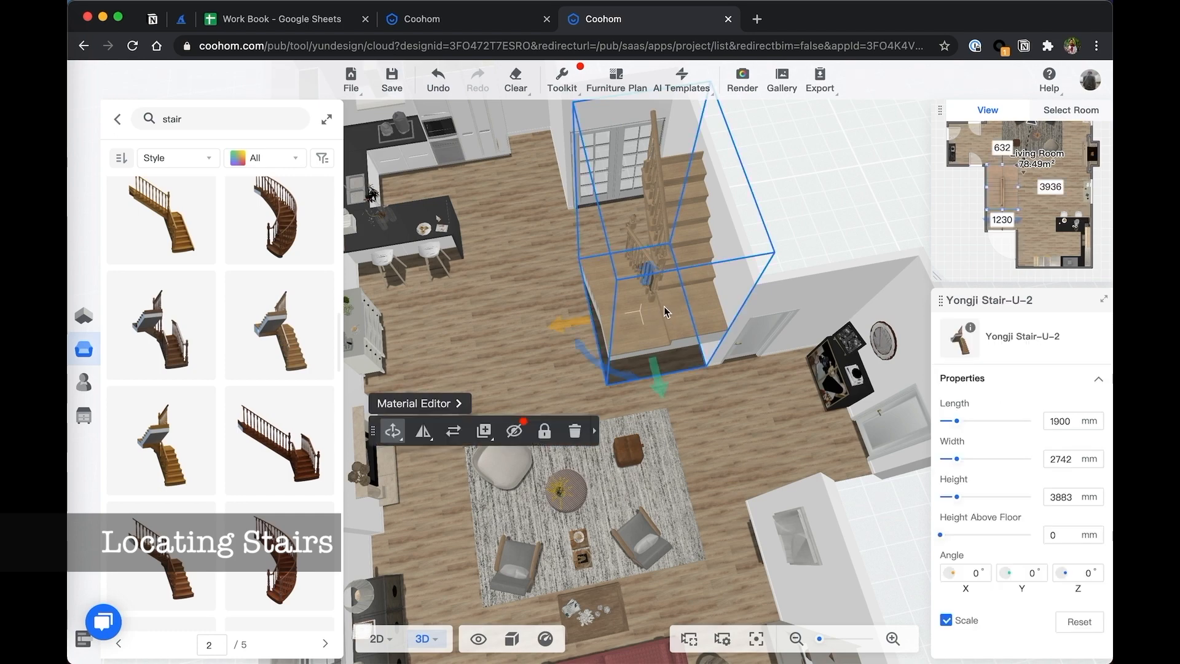
mouse_move(664, 306)
mouse_down()
mouse_move(581, 322)
mouse_move(646, 313)
mouse_move(664, 338)
mouse_move(590, 297)
mouse_move(667, 305)
mouse_up()
drag(504, 345, 738, 306)
drag(569, 330, 683, 333)
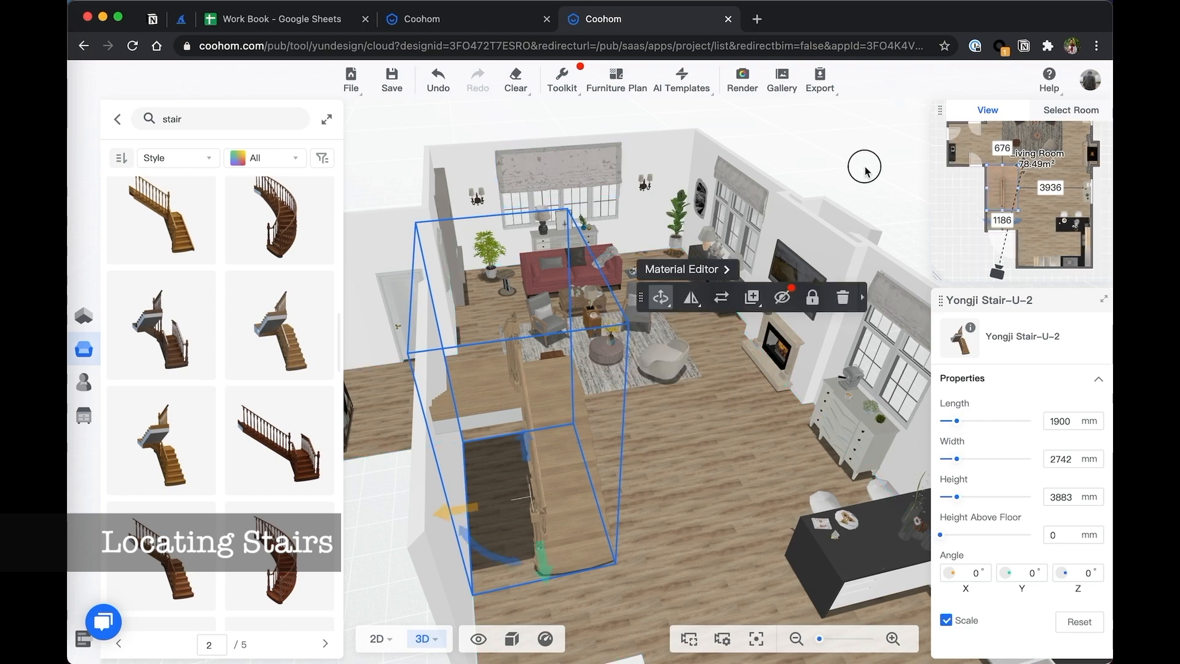
drag(865, 166, 833, 173)
click(117, 119)
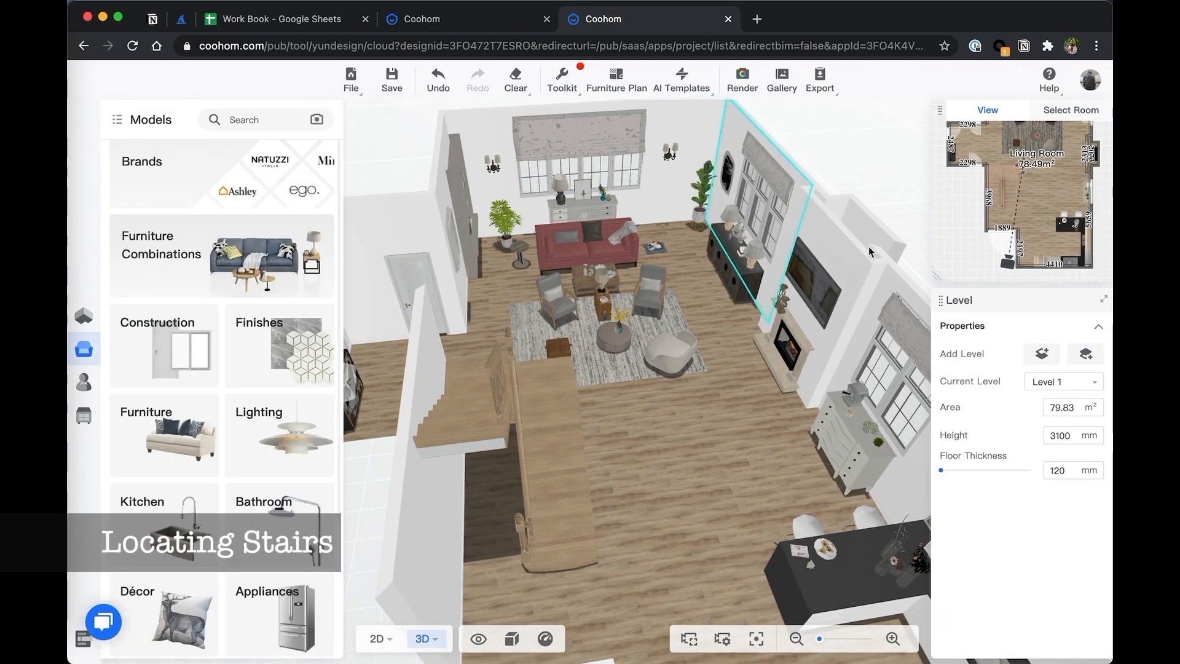
- Make Level 2 current and, in the 2D floor plan, delete the 1700 mm single door beside the inner corner
click(1062, 382)
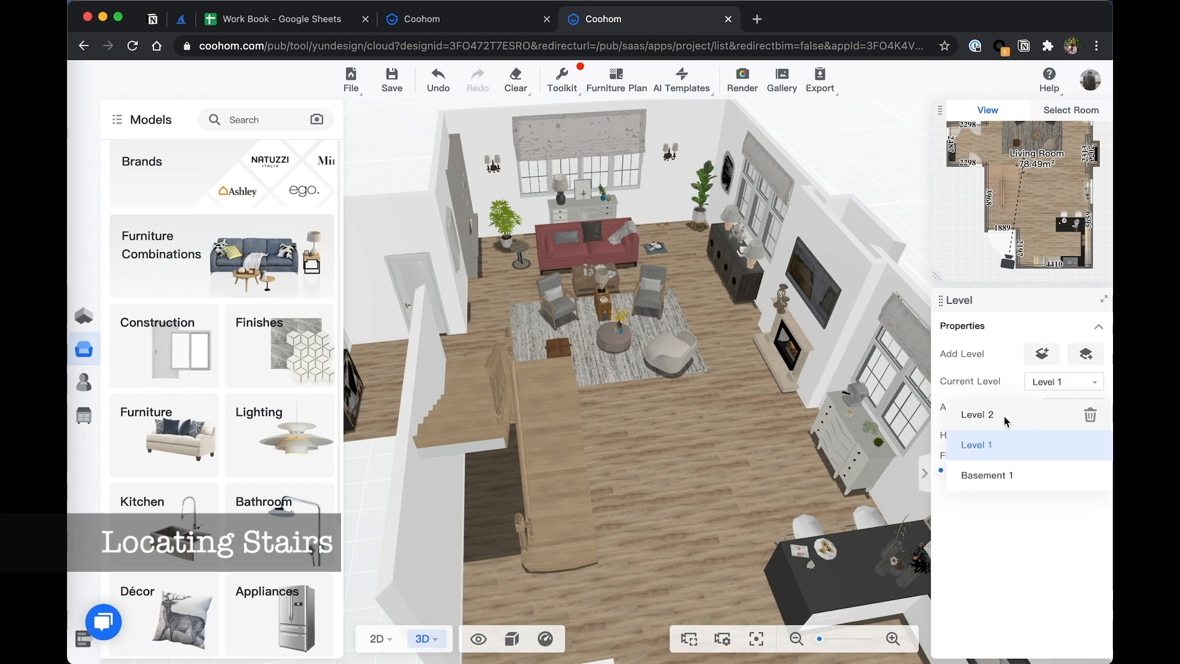
click(1004, 416)
drag(580, 236, 637, 285)
mouse_move(373, 643)
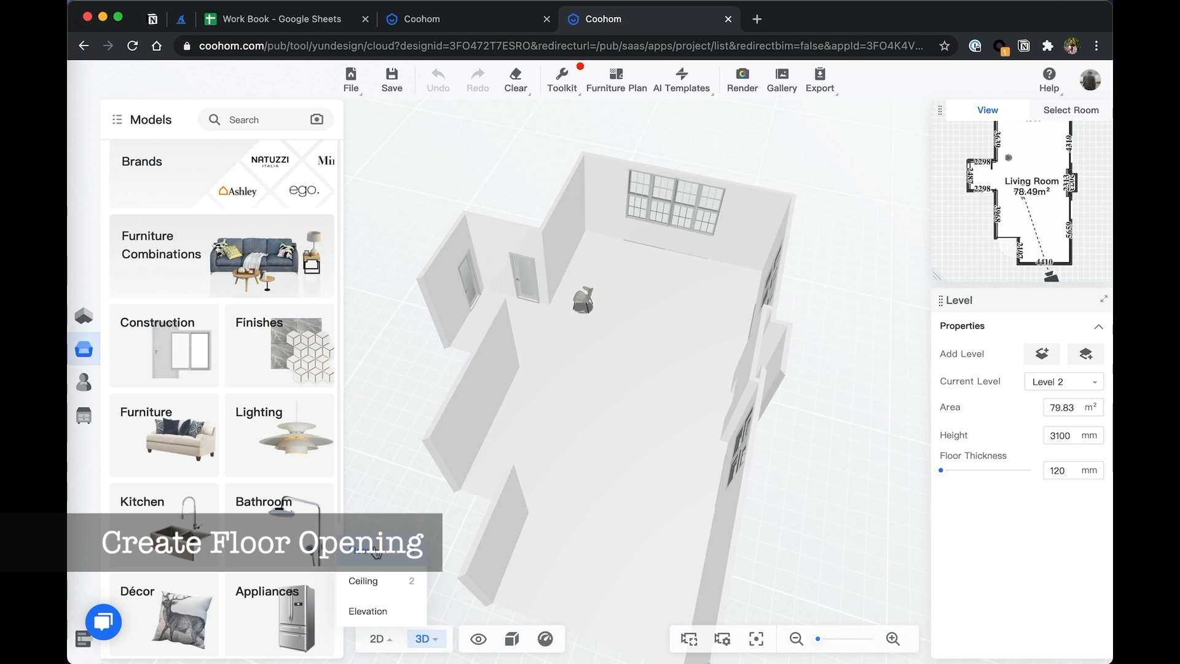
click(376, 551)
scroll(819, 369, up, 3)
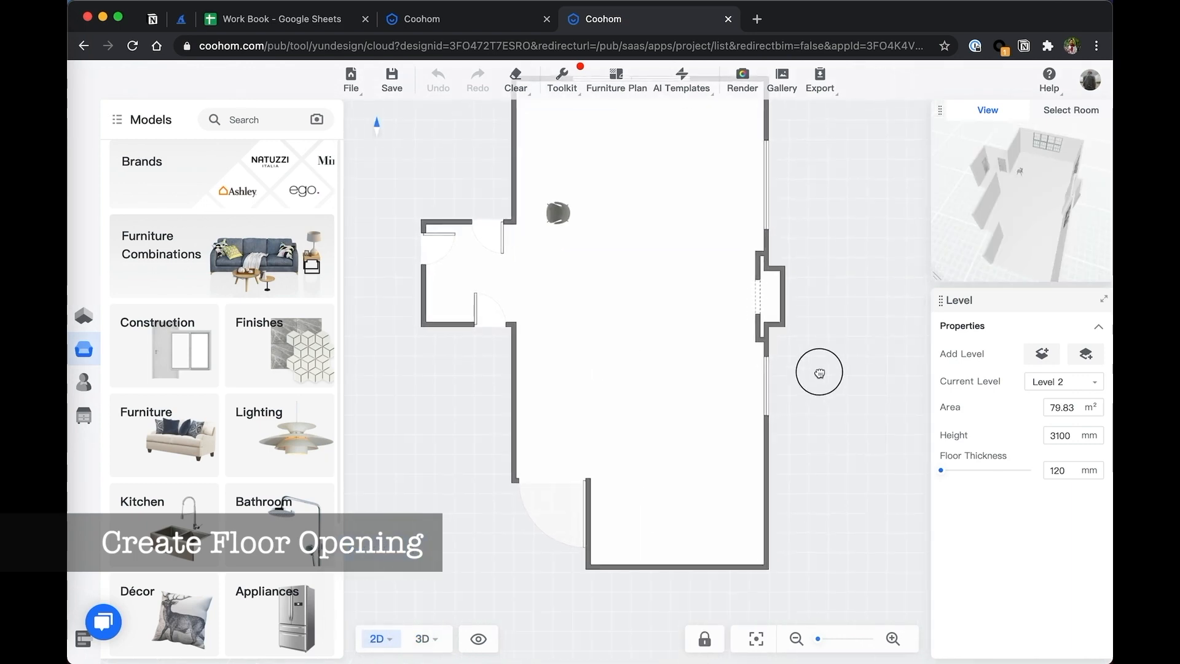
click(541, 525)
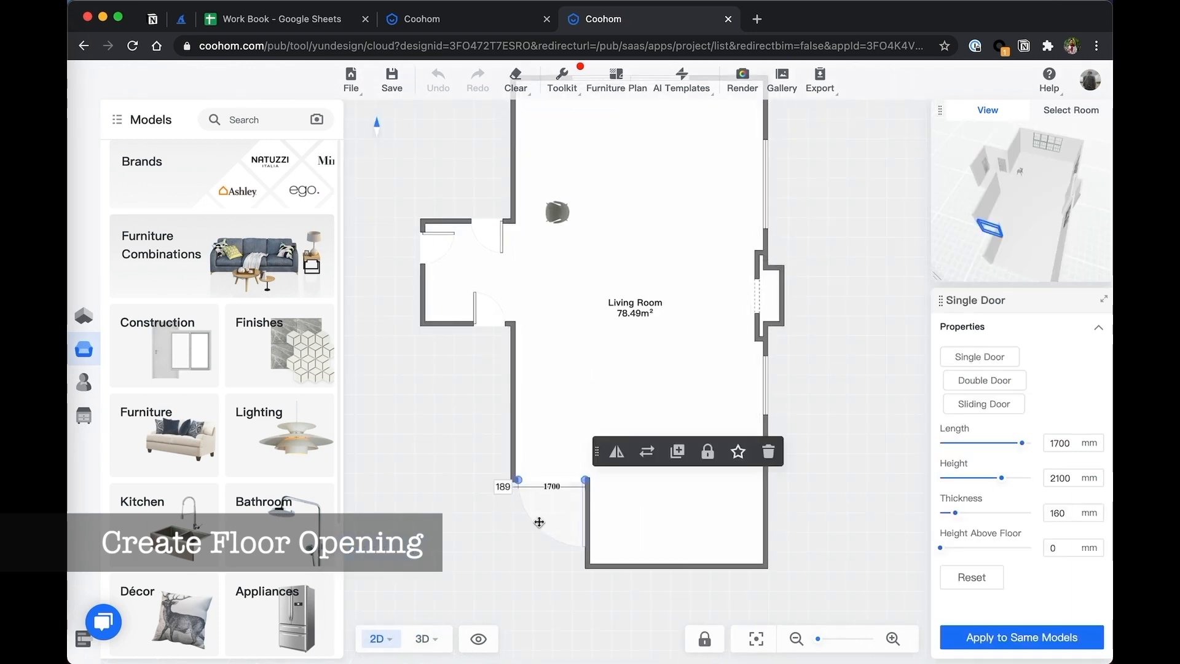
click(768, 452)
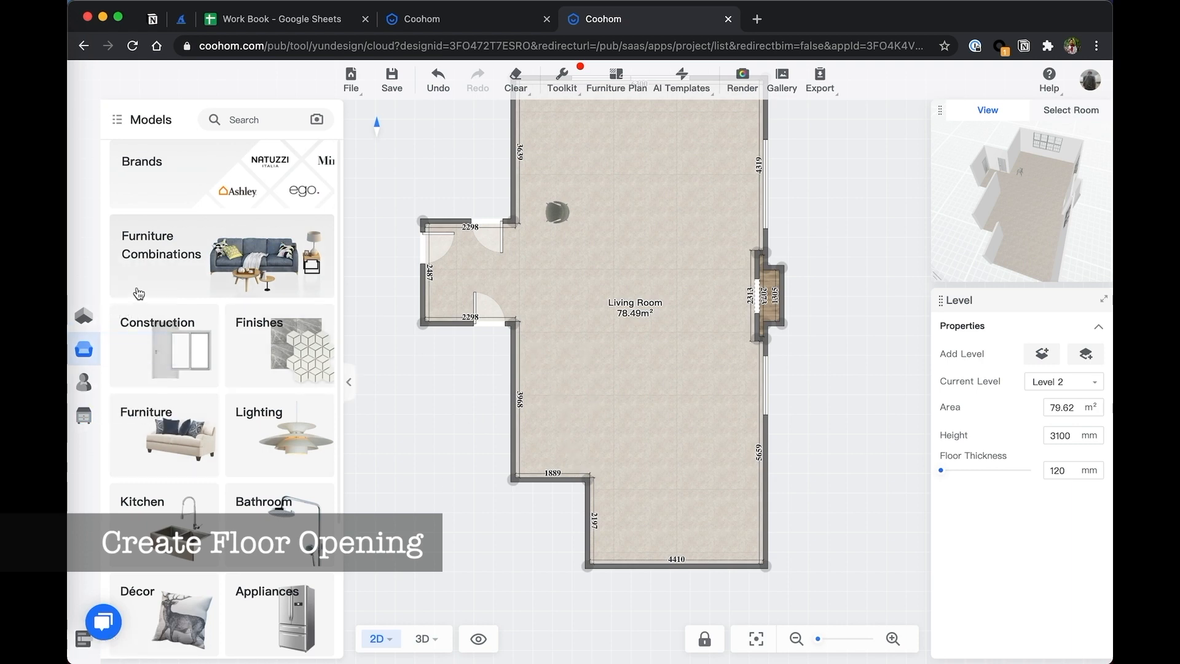
- Draw a rectangular floor hole about 1829 × 3968 mm along the wall above the staircase on Level 2 and view it in 3D
click(98, 315)
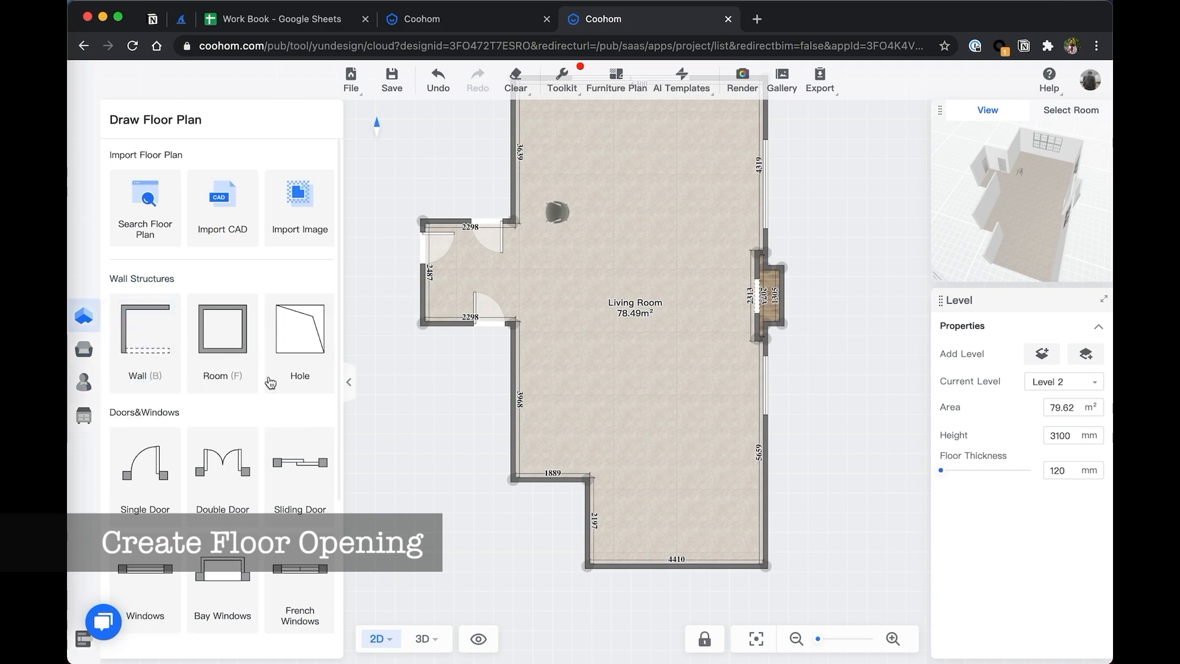
click(305, 335)
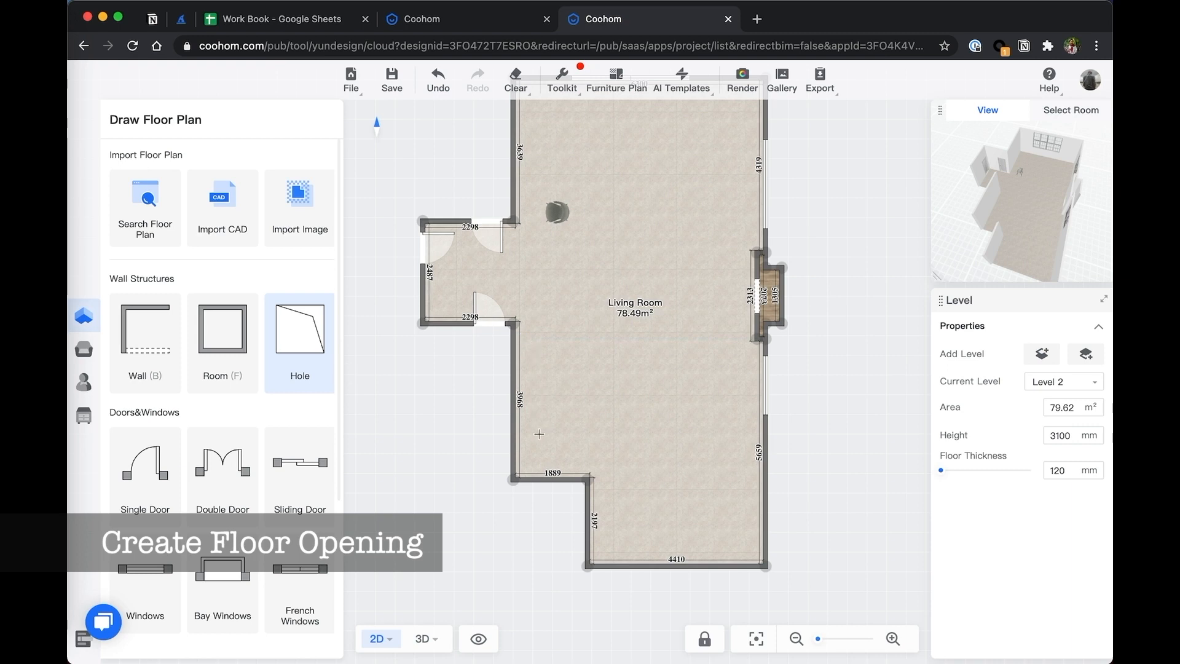
scroll(539, 434, up, 5)
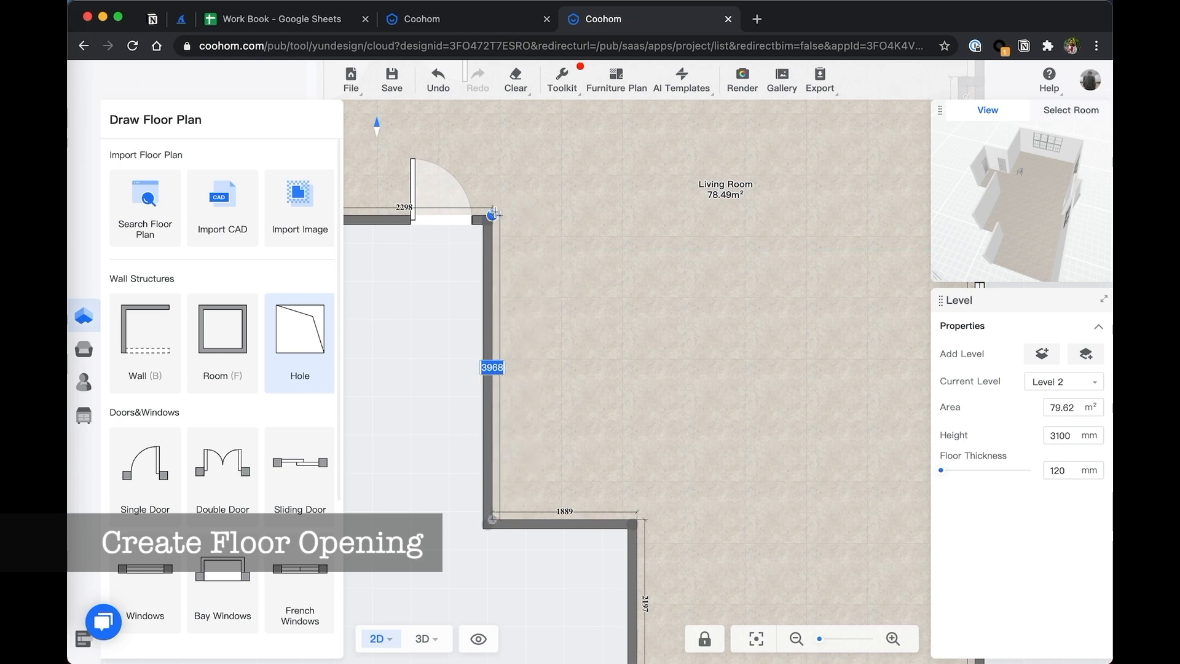
click(493, 214)
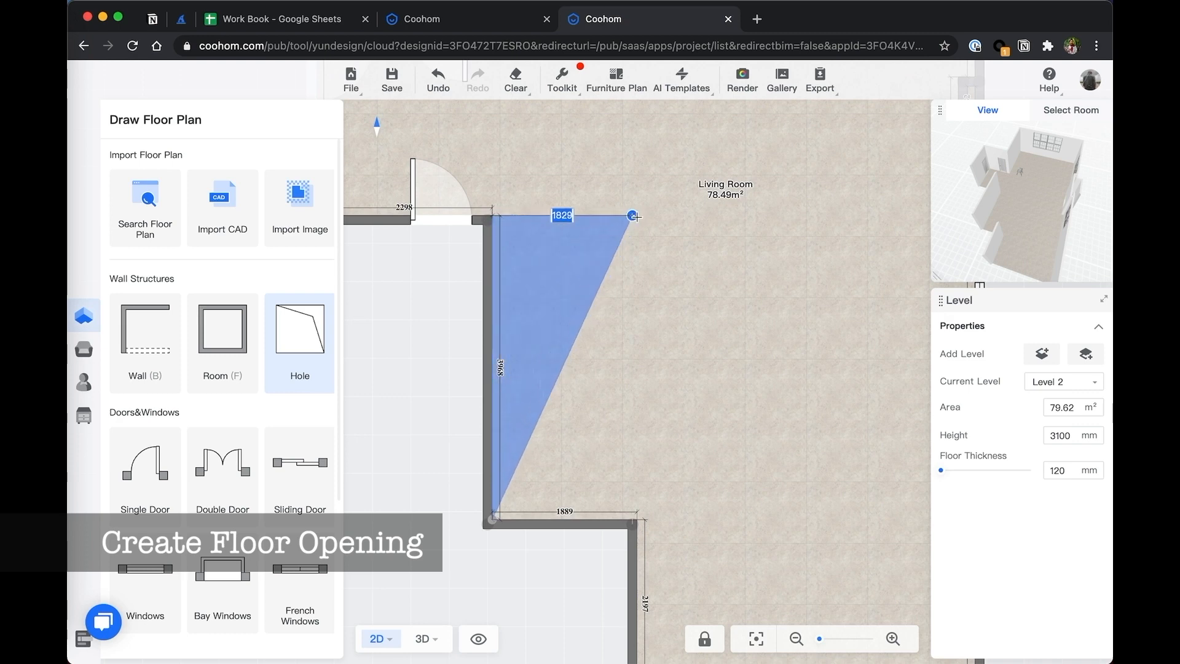
click(633, 216)
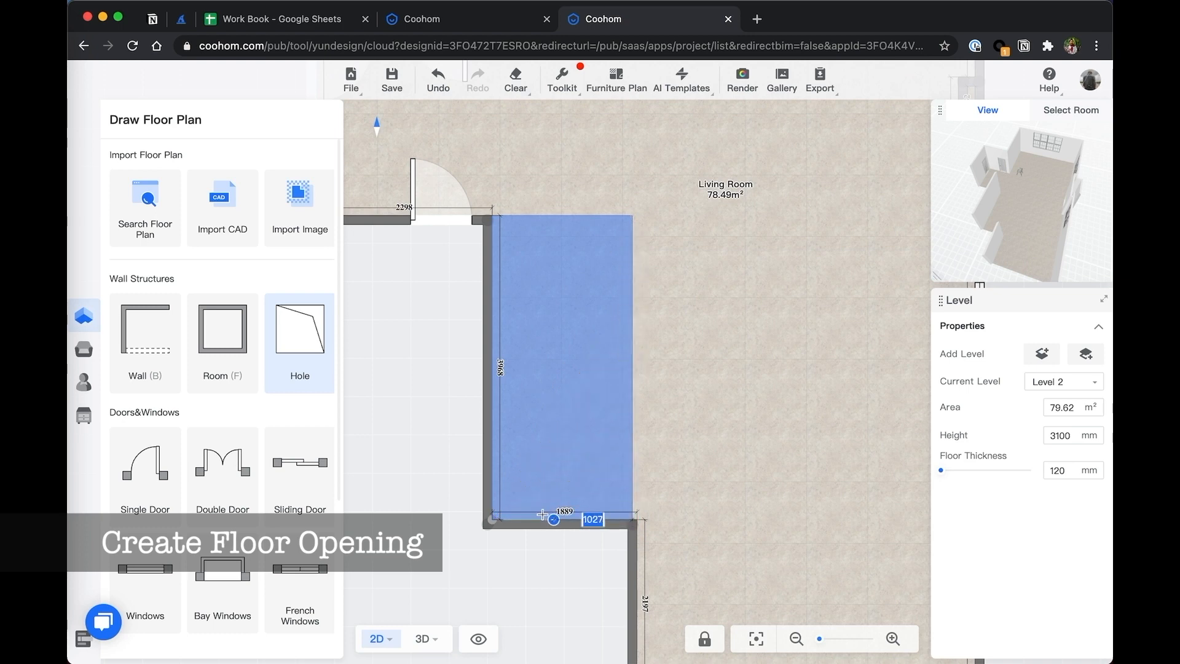
click(492, 520)
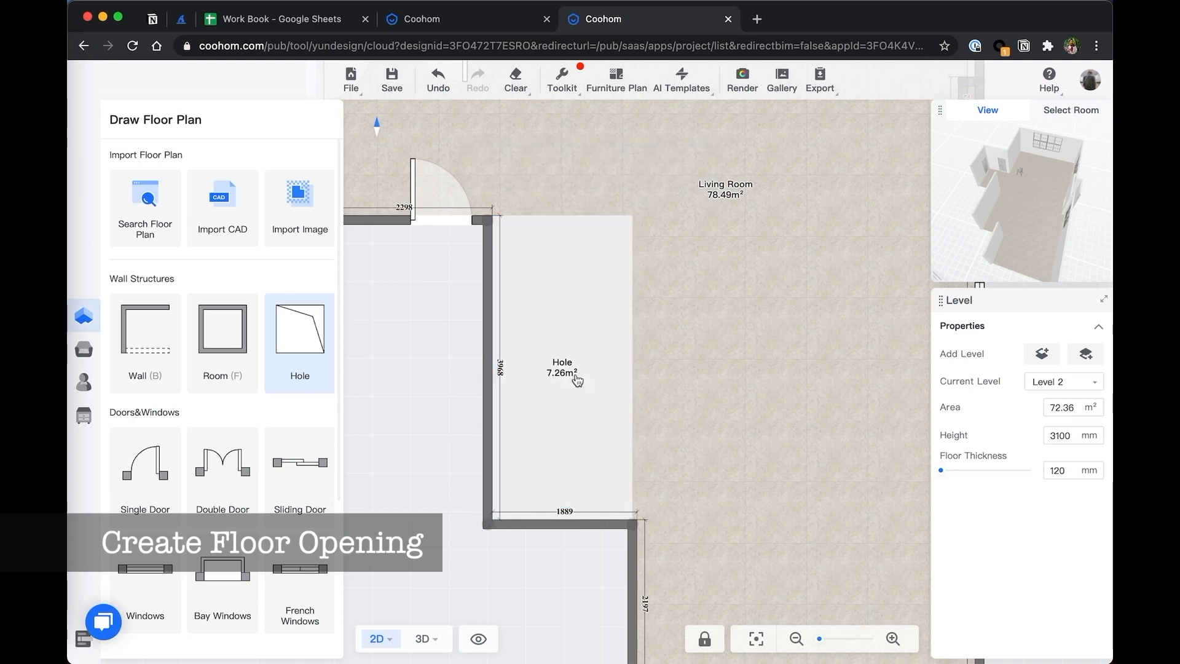
key(Escape)
click(411, 423)
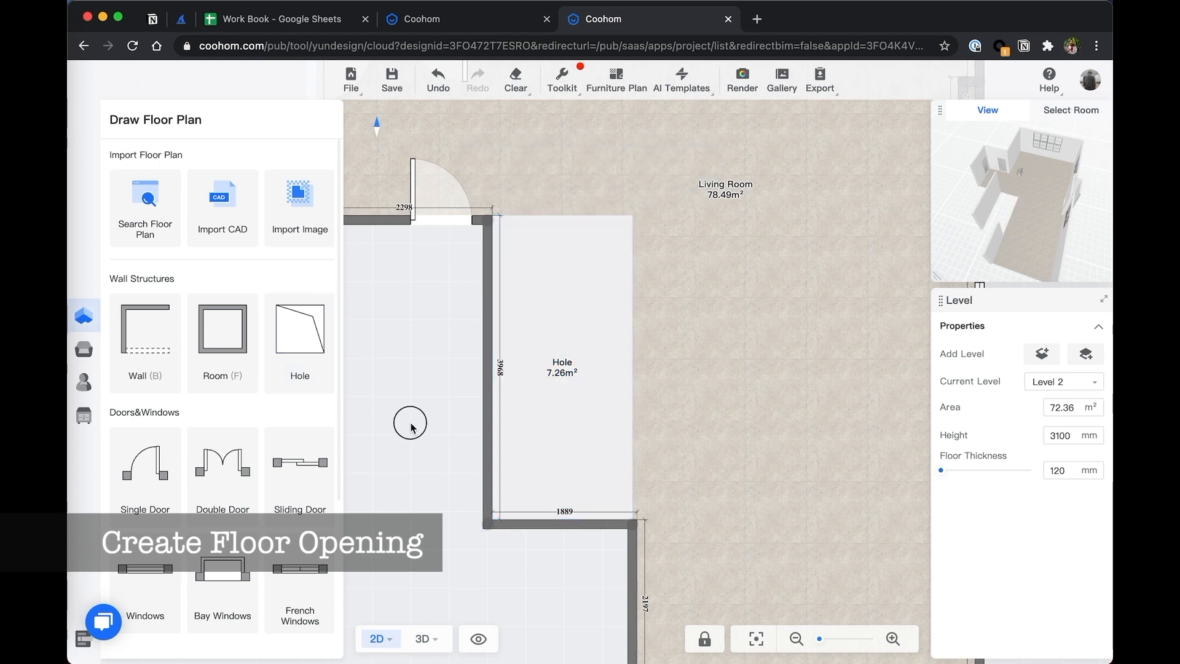
key(3)
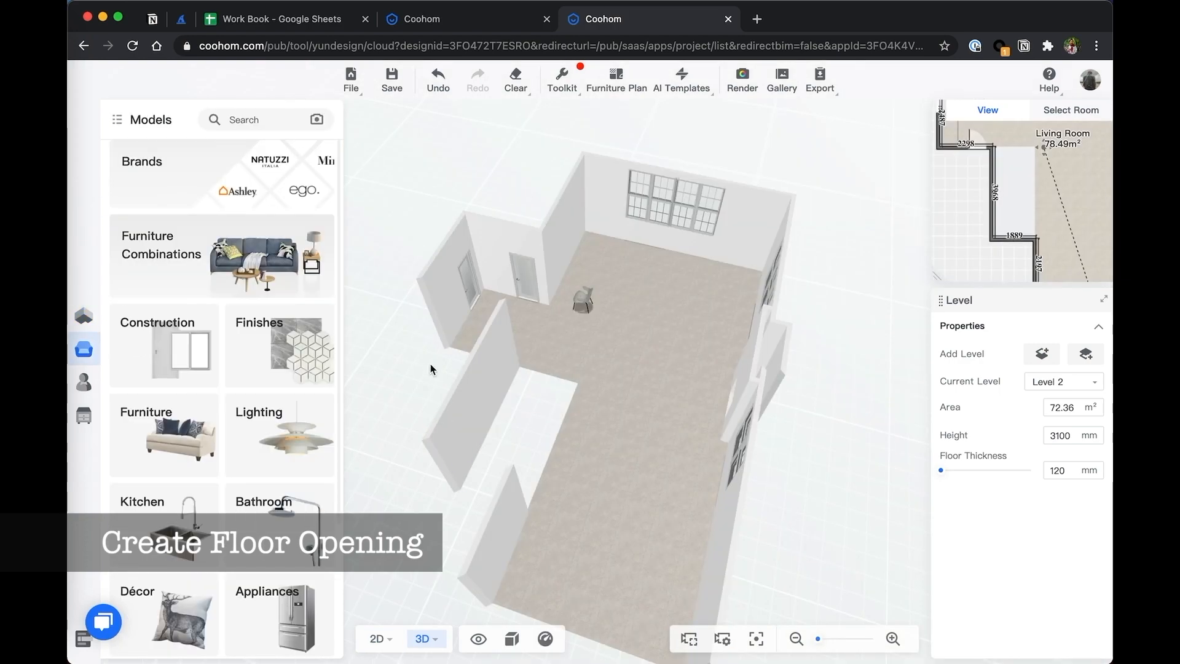
- Turn on full wall display in the 3D view and examine the Level 2 floor opening from several angles
drag(432, 369, 732, 355)
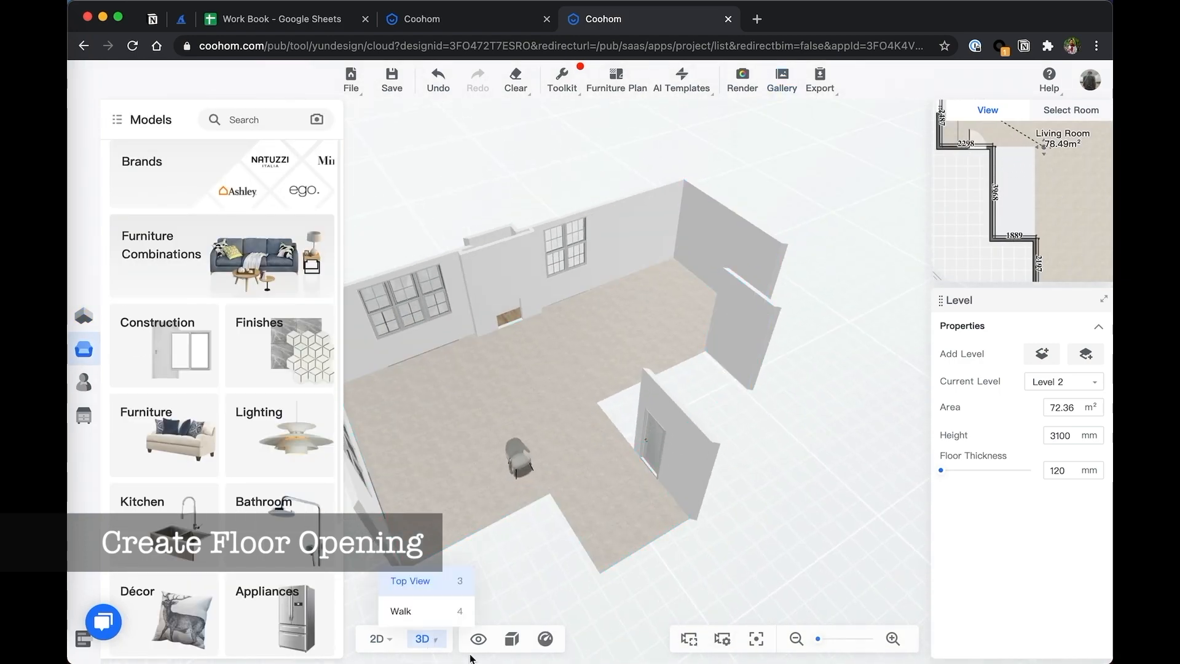
mouse_move(478, 643)
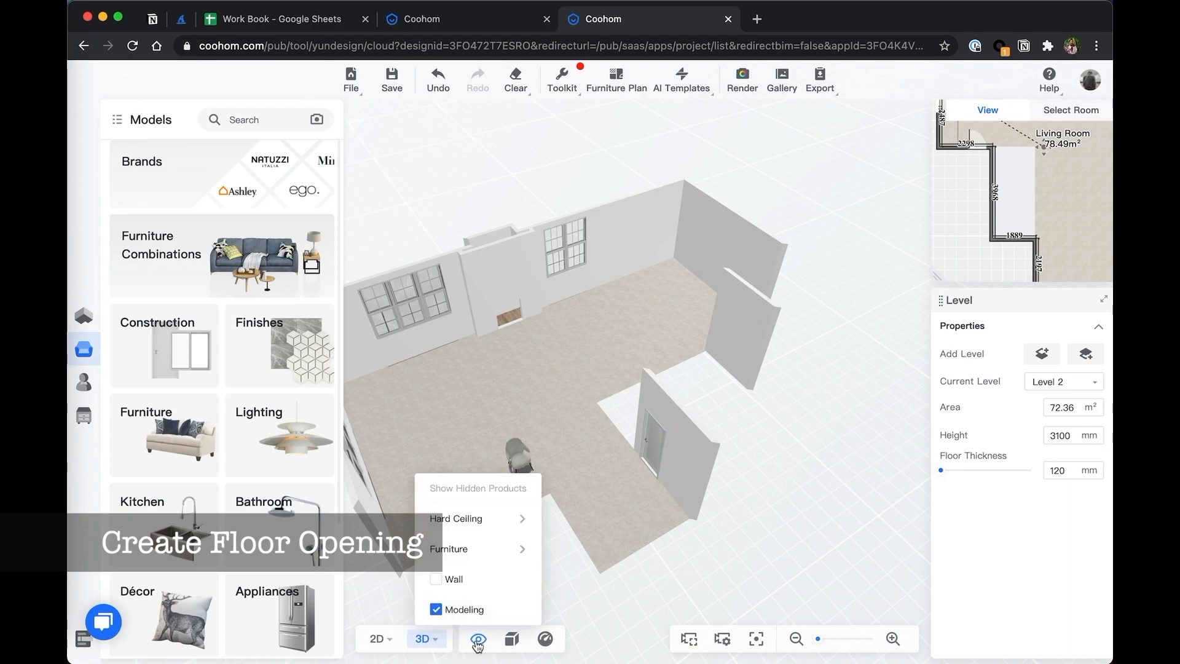
click(436, 580)
drag(814, 385, 655, 311)
scroll(649, 309, up, 3)
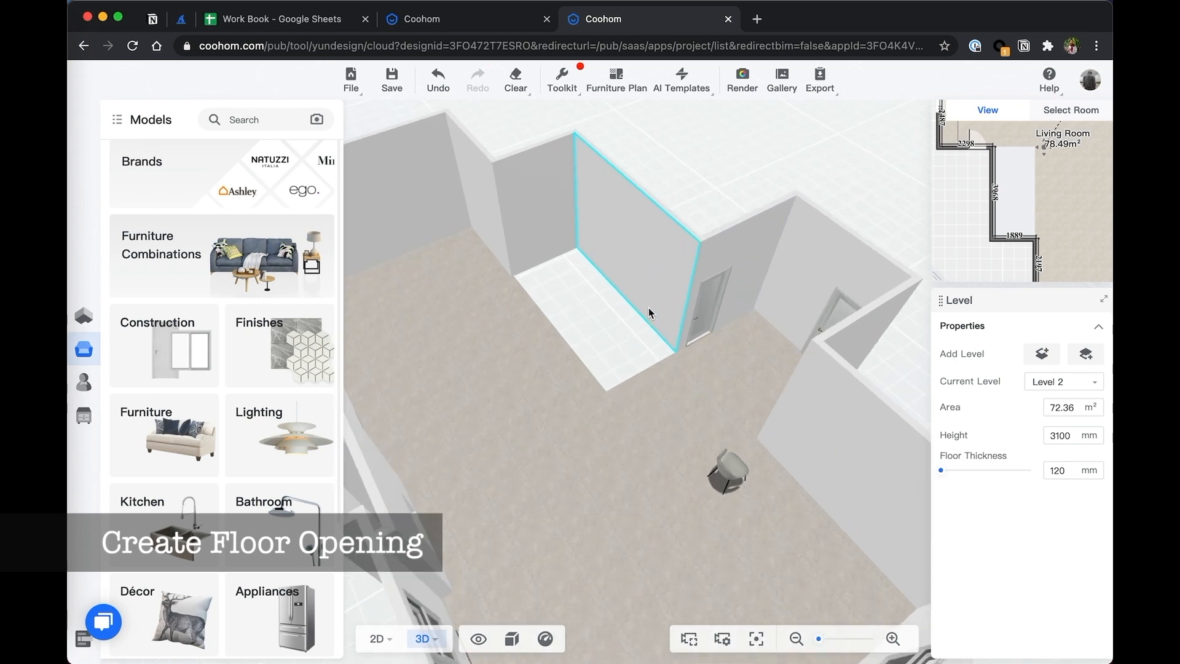
scroll(648, 308, up, 3)
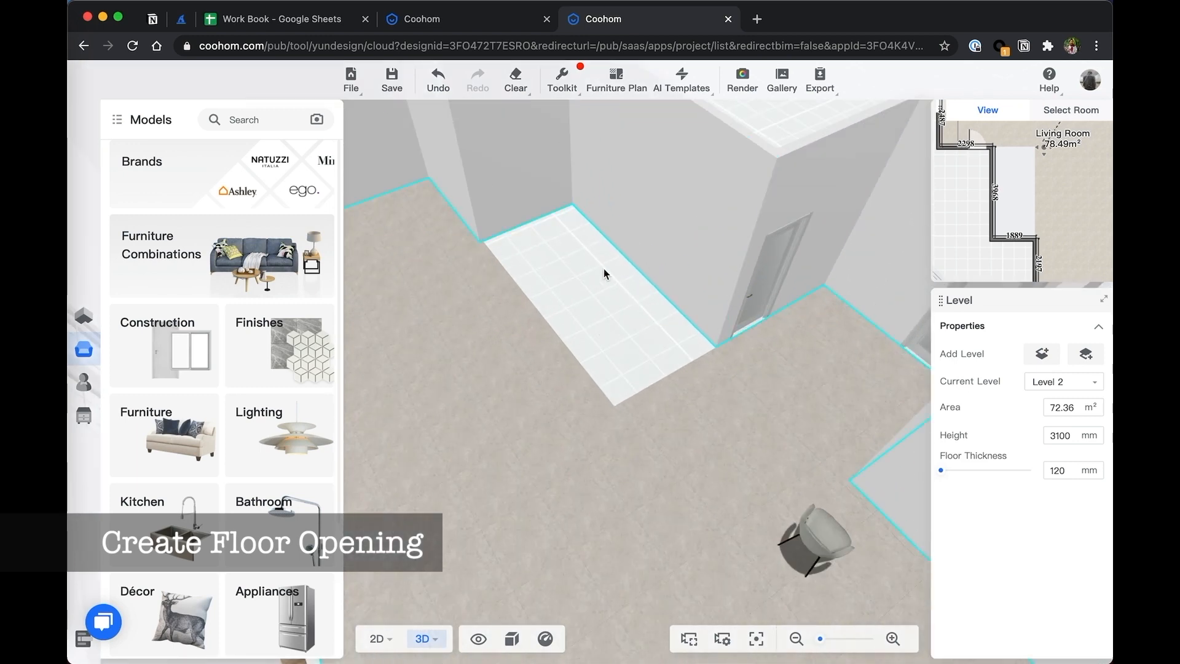
drag(686, 355, 591, 323)
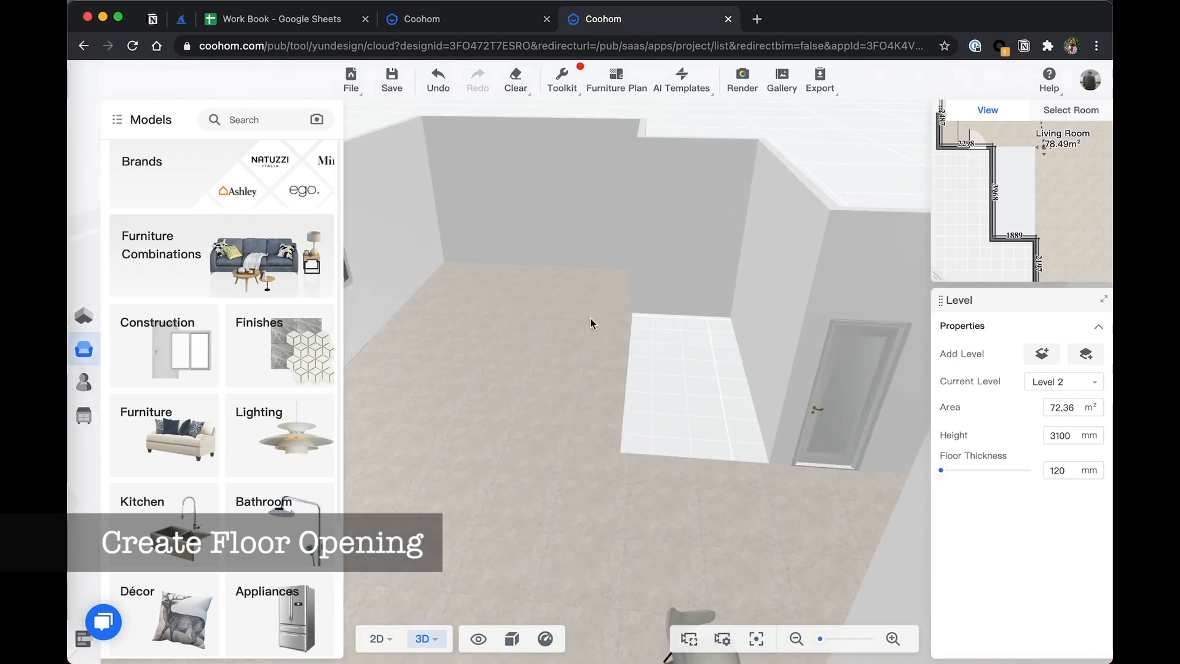
- Make Level 1 current and switch its 3D view to walk mode
click(1052, 382)
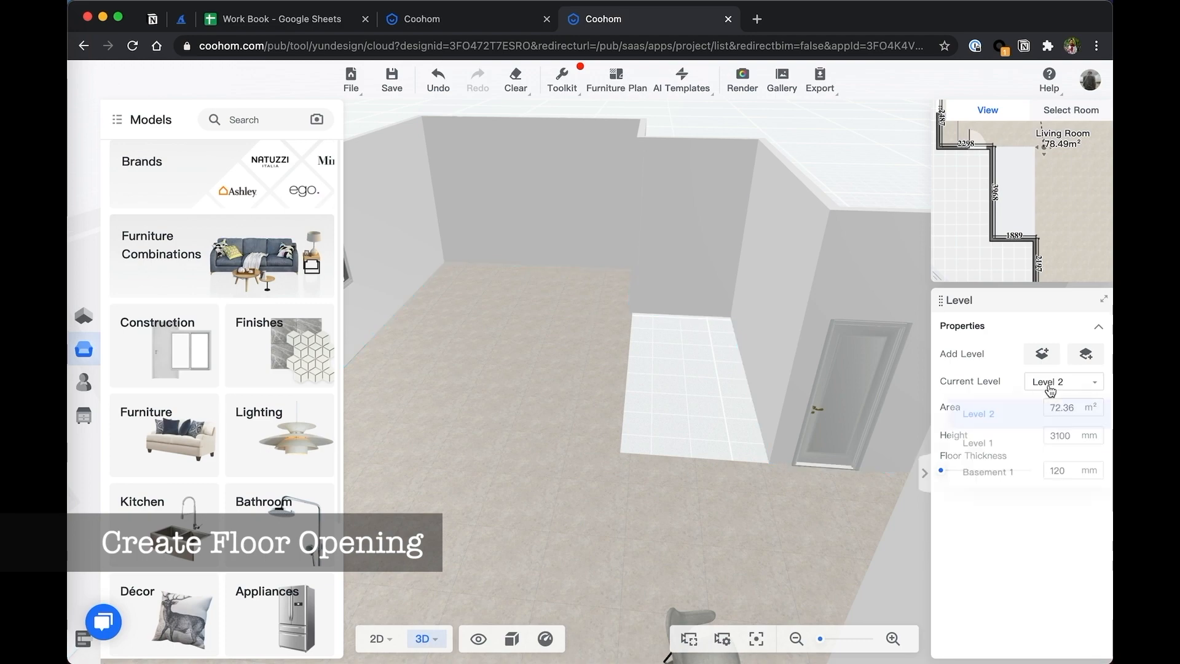
click(983, 445)
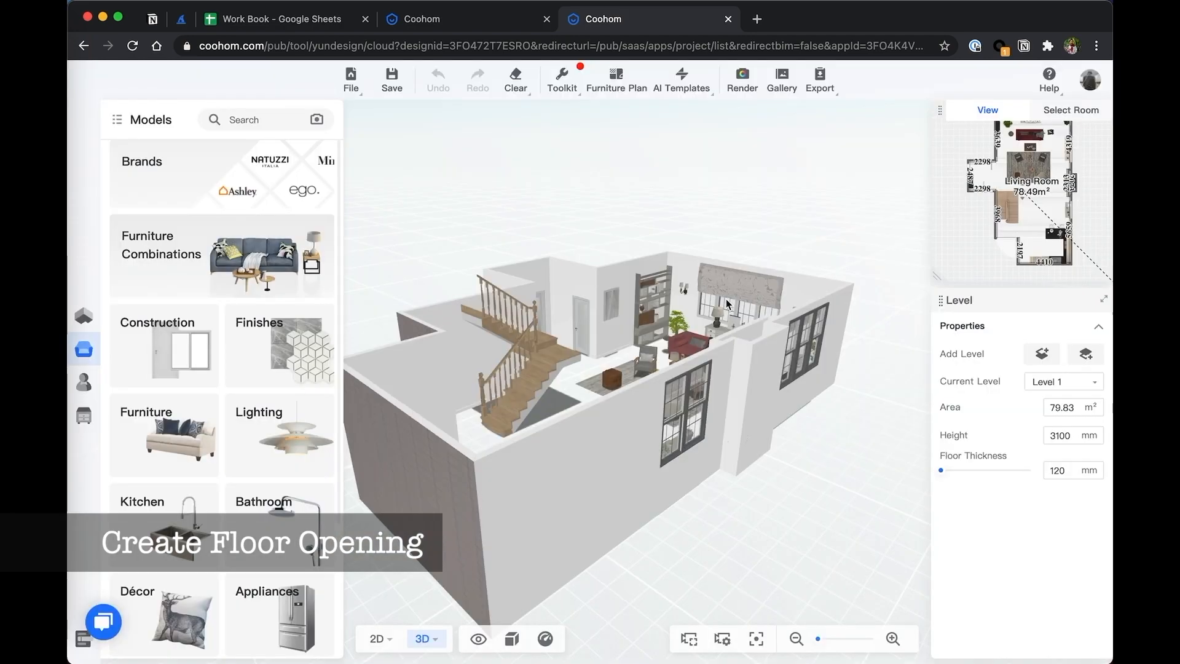
drag(583, 265, 618, 289)
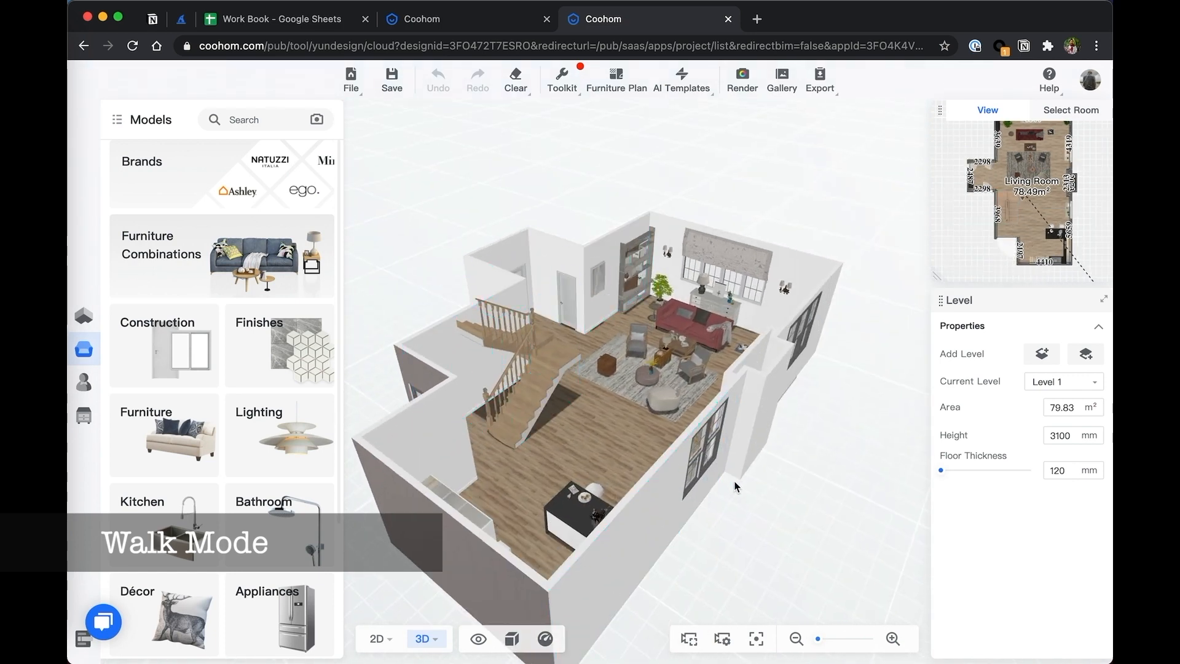
mouse_move(424, 639)
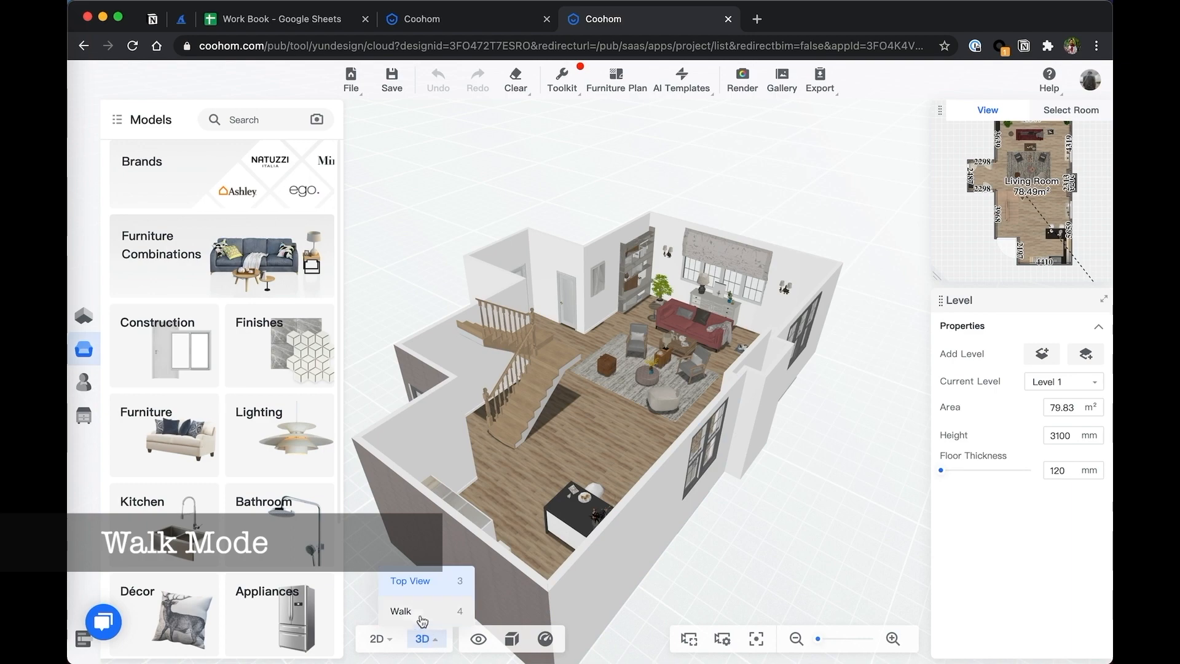
key(4)
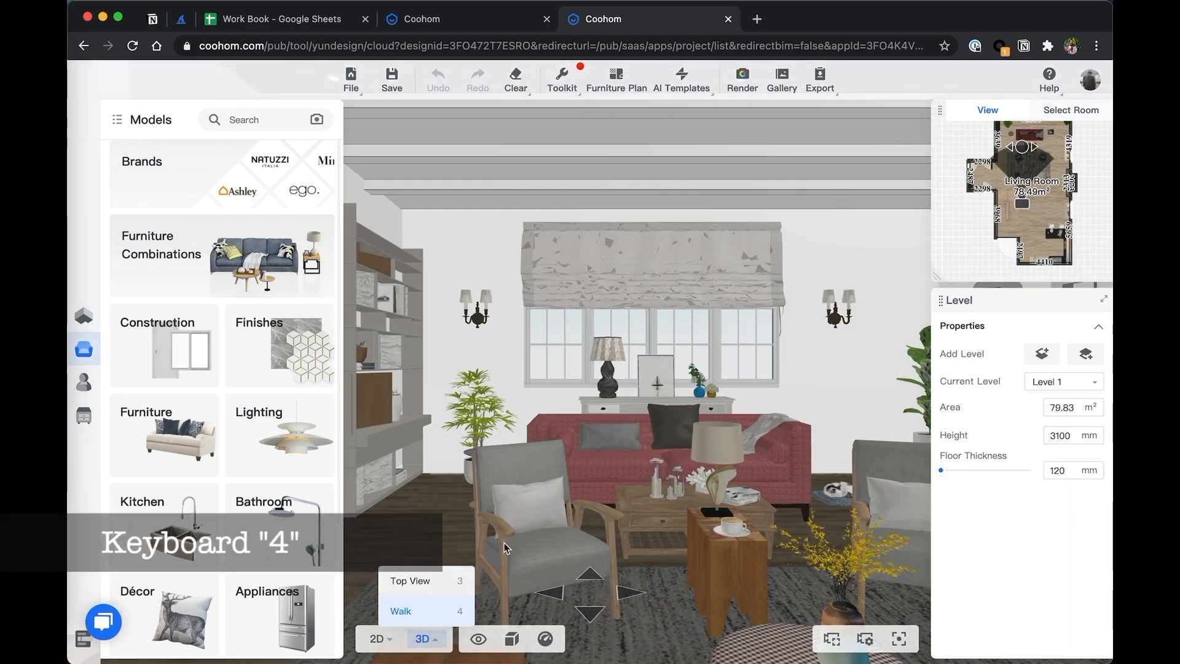
- Walk through Level 1 between the kitchen and the staircase, examining the stairs and the ceiling opening above them from below
drag(513, 361, 581, 369)
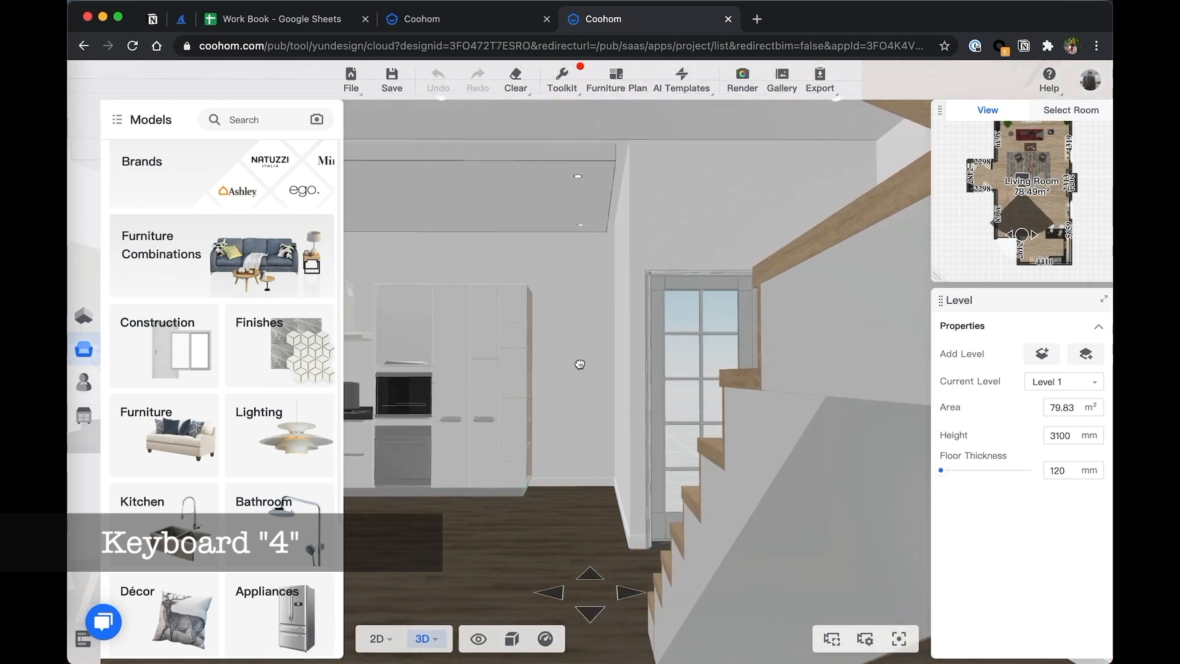
click(608, 352)
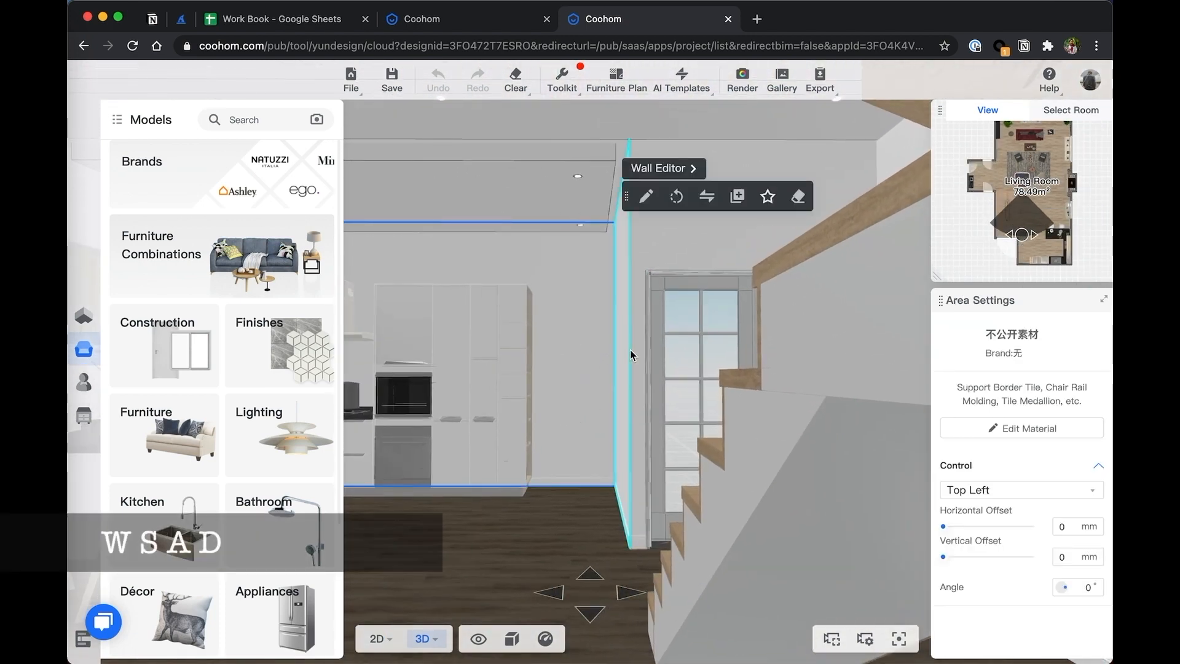
key(w)
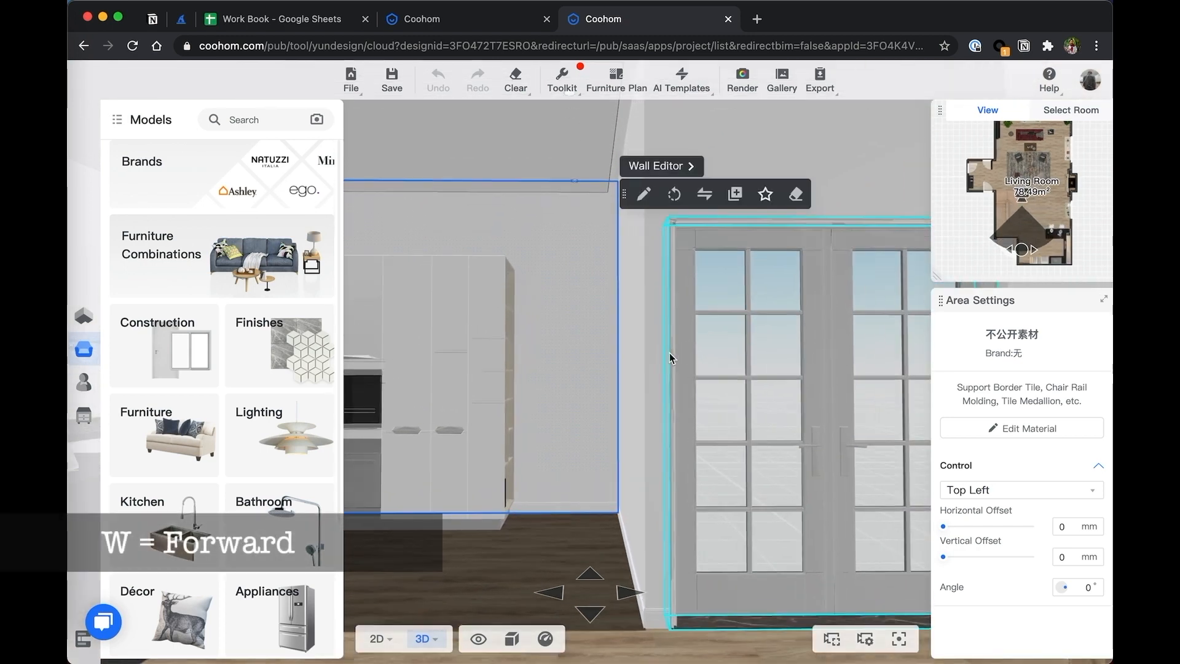
key(s)
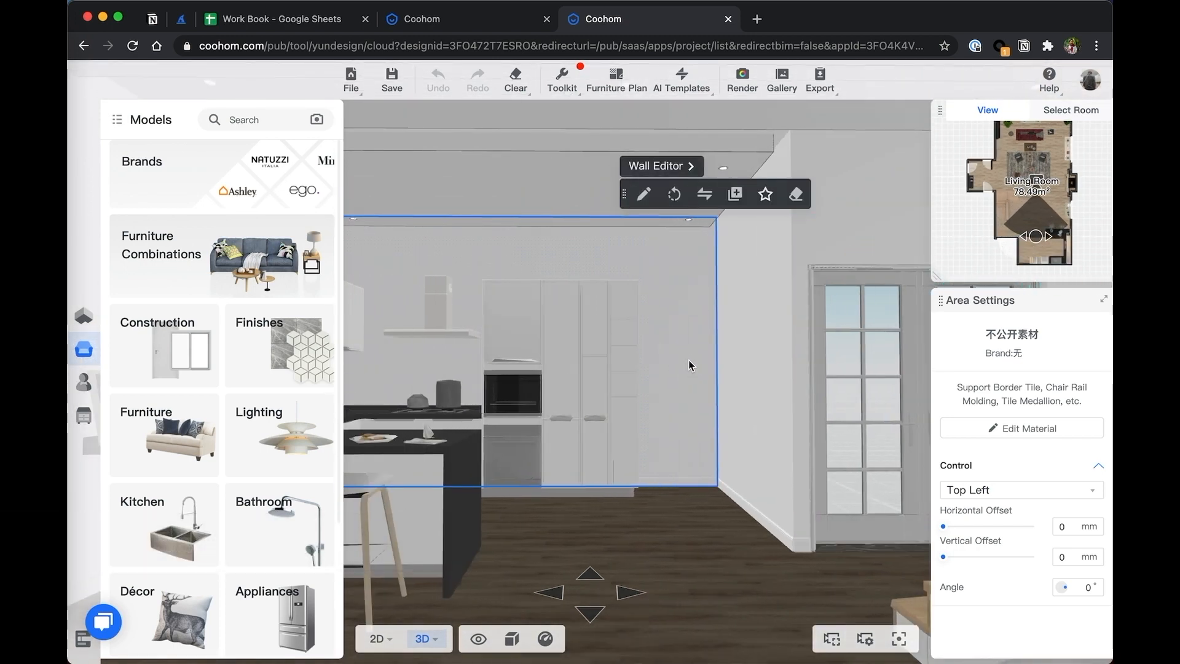
key(d)
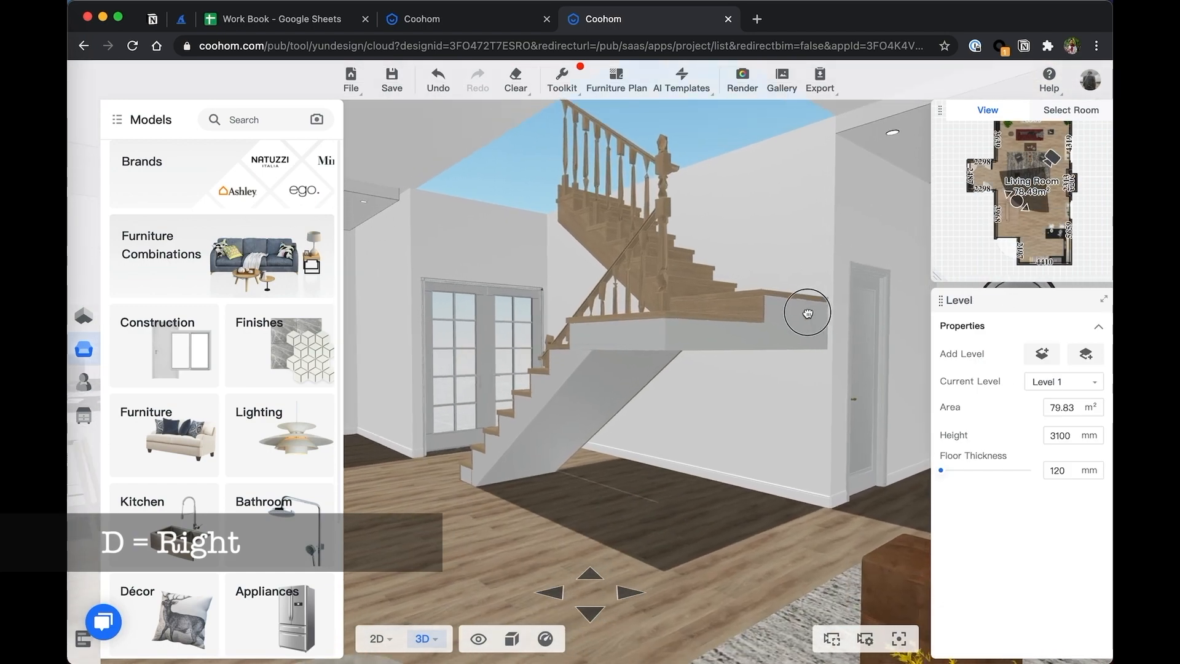
drag(808, 314, 684, 306)
key(d)
drag(589, 305, 697, 311)
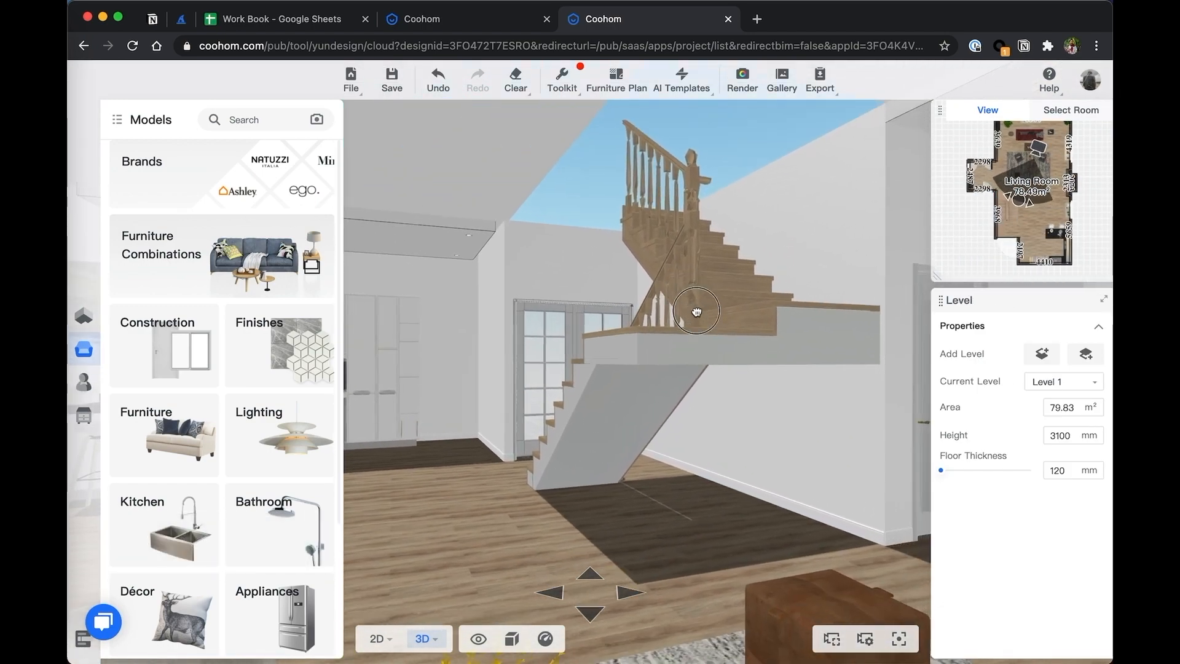
drag(619, 250, 603, 255)
drag(661, 231, 657, 239)
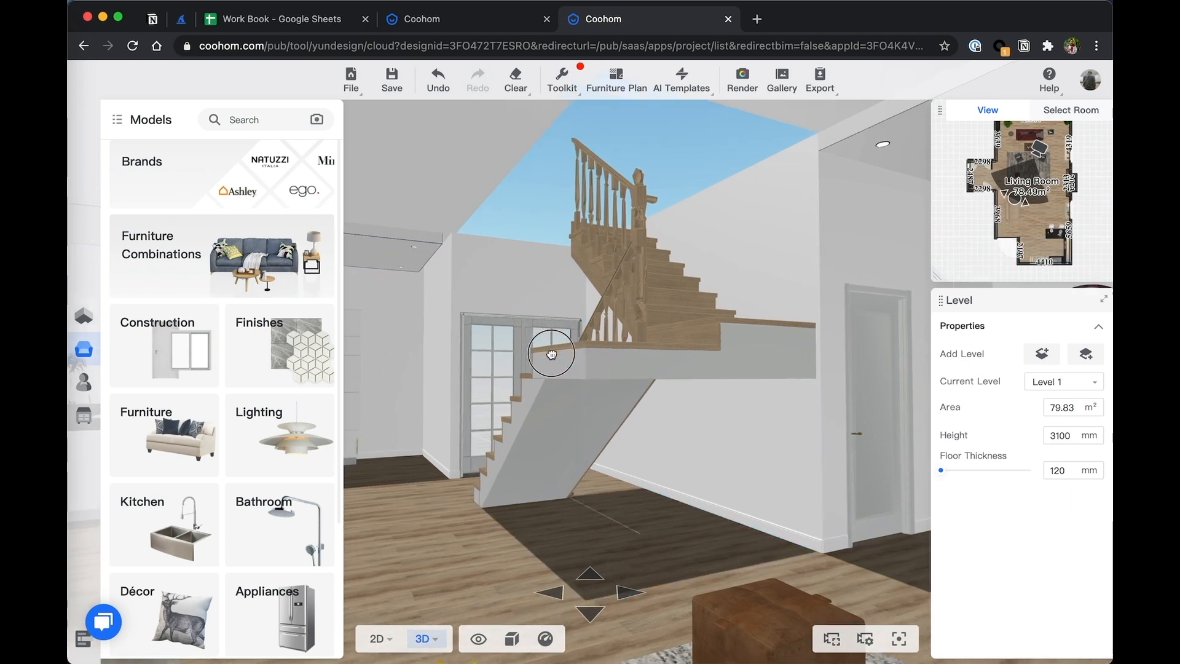
mouse_move(640, 356)
mouse_down()
mouse_move(556, 370)
mouse_move(629, 359)
mouse_up()
scroll(629, 359, down, 3)
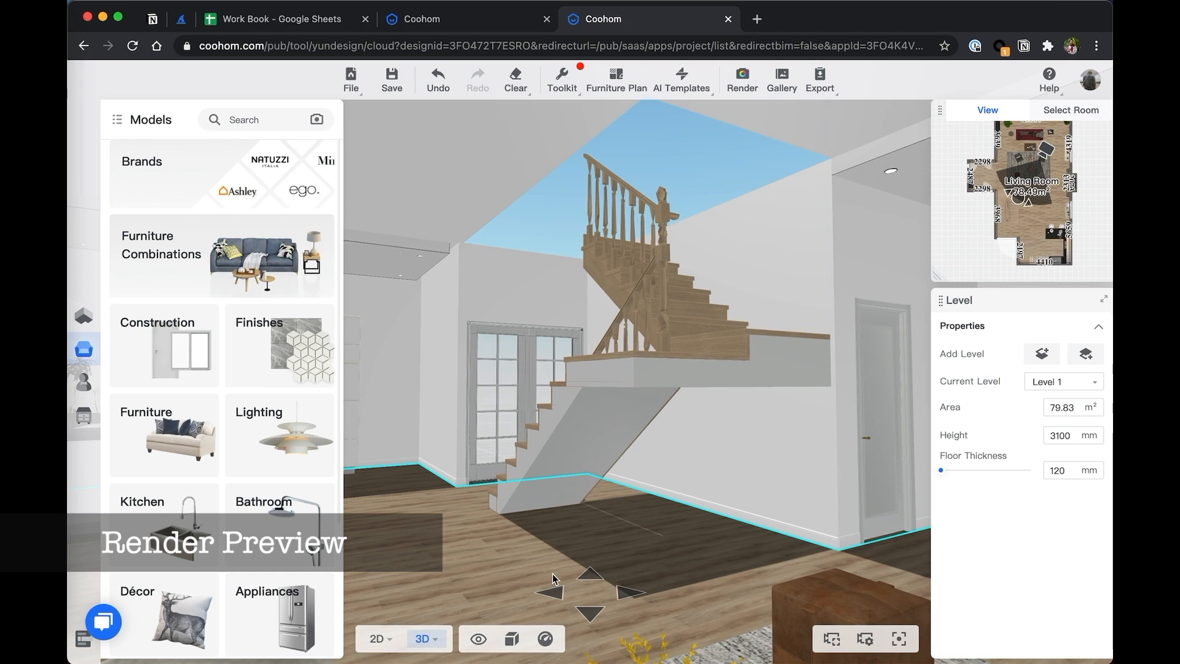
- Open the render setup and frame the whole staircase with the opening above it in the front view
click(743, 80)
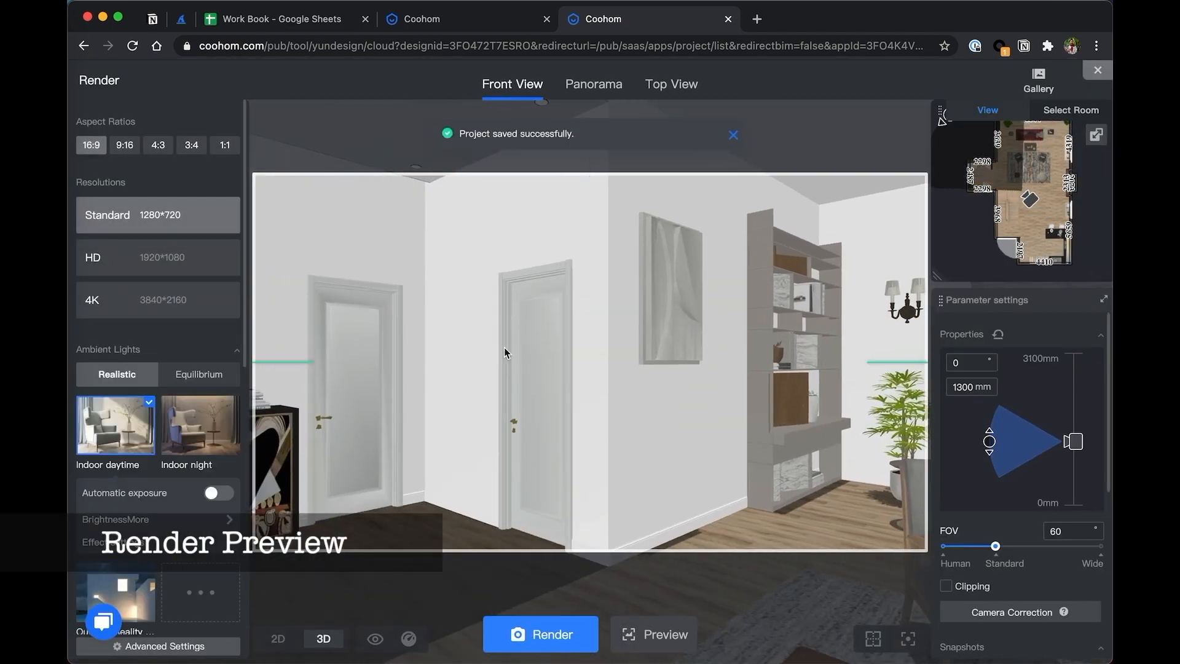
drag(454, 353, 704, 360)
drag(399, 369, 569, 370)
scroll(568, 371, down, 4)
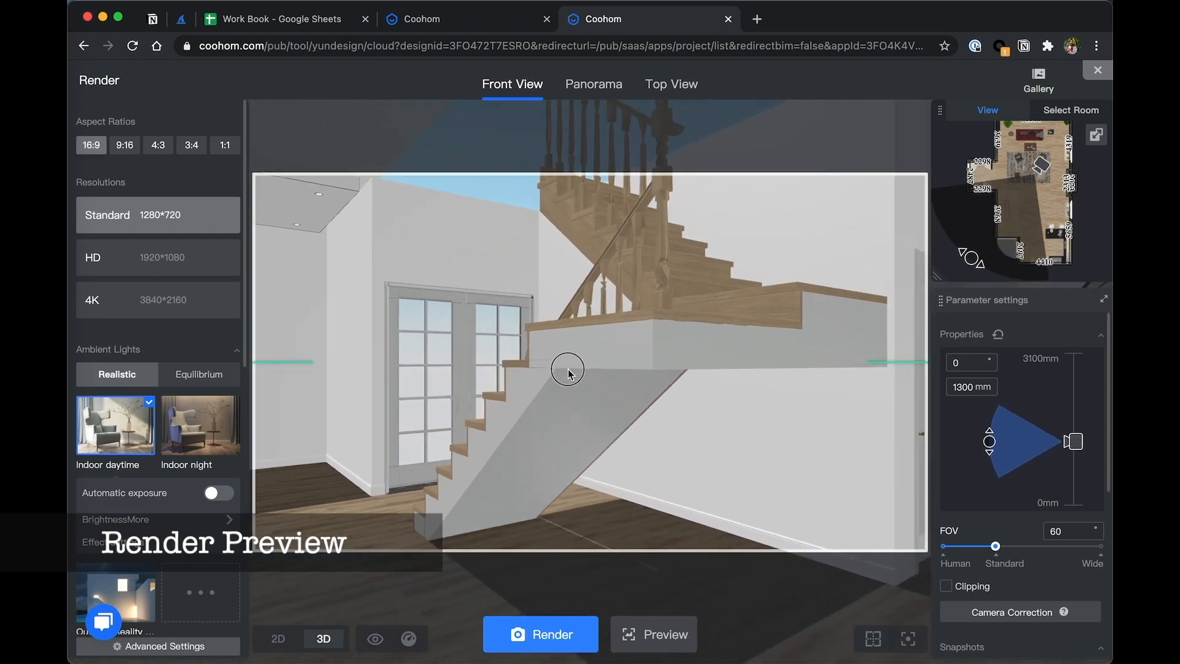
scroll(568, 370, down, 5)
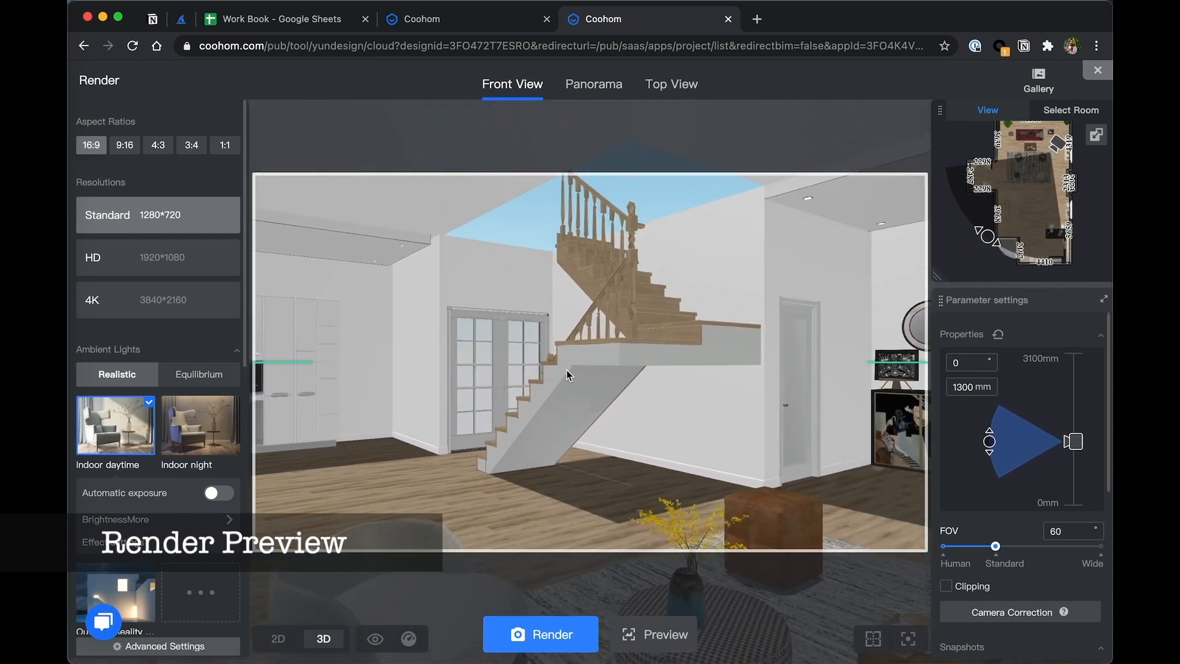
- Generate a render preview of the staircase view, then leave the render setup
click(661, 641)
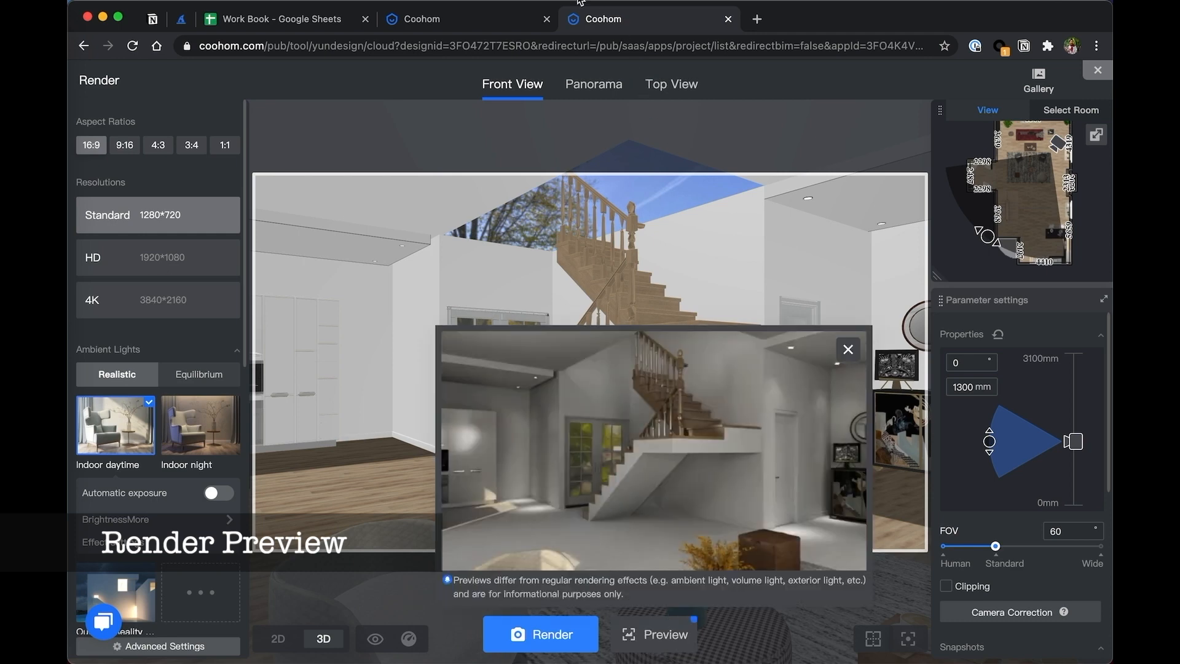
click(573, 0)
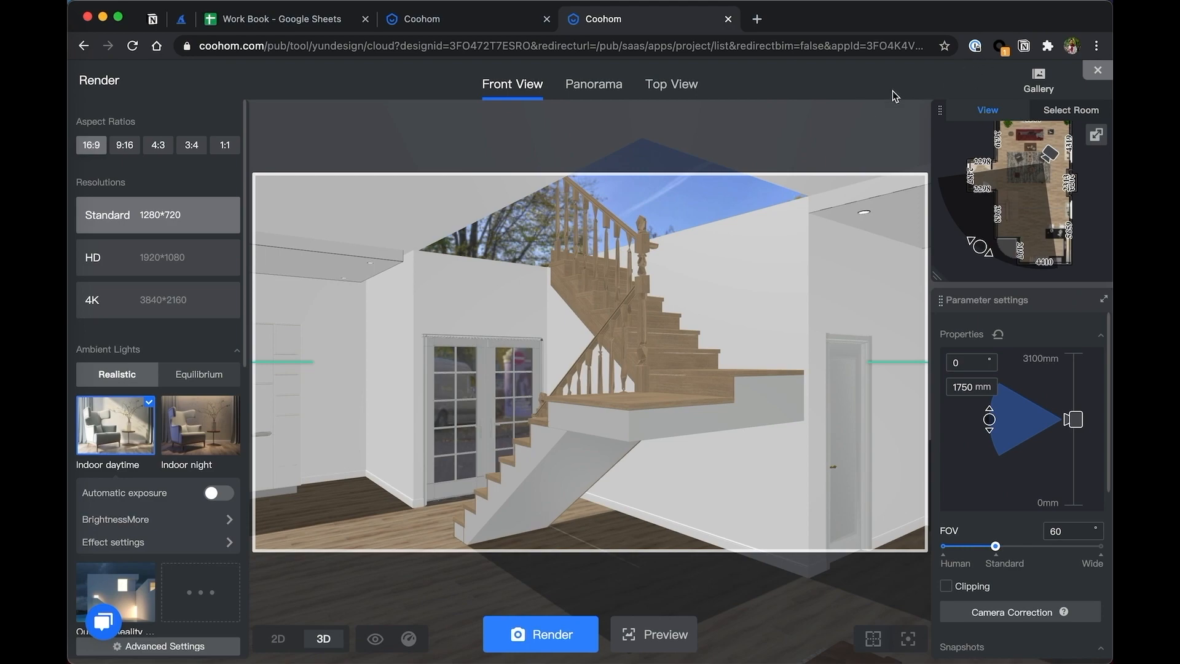
click(1098, 72)
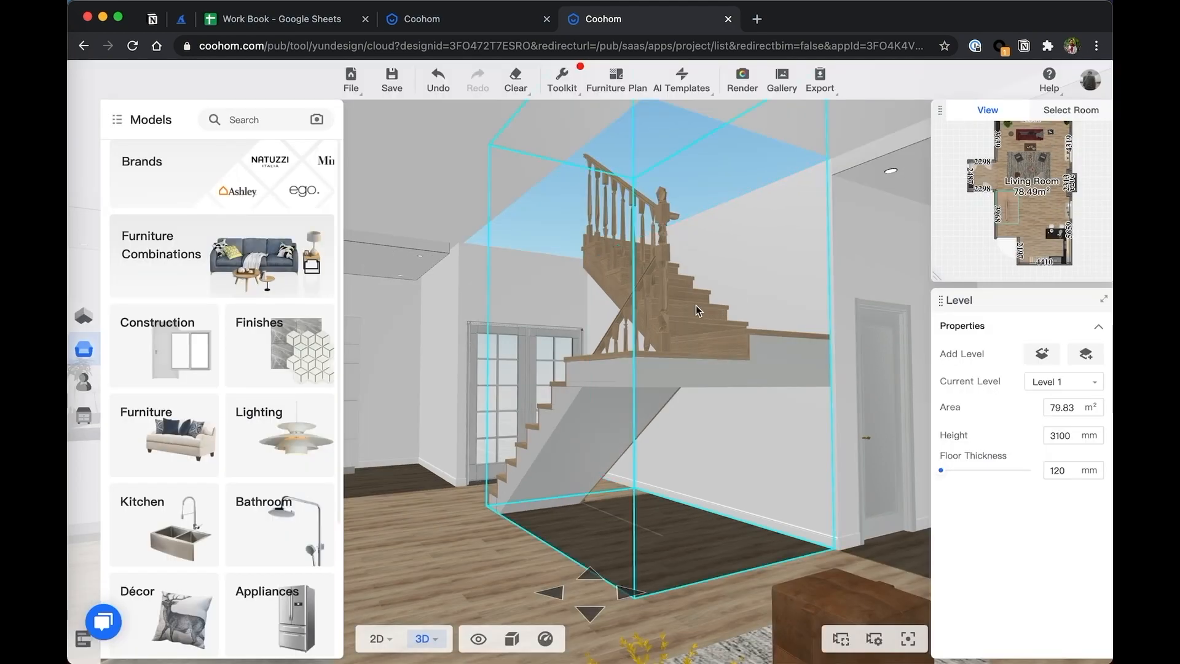
- Walk around to the side of the staircase and examine its full flight and the opening above
key(a)
drag(728, 364, 592, 358)
key(a)
drag(761, 371, 611, 336)
click(562, 78)
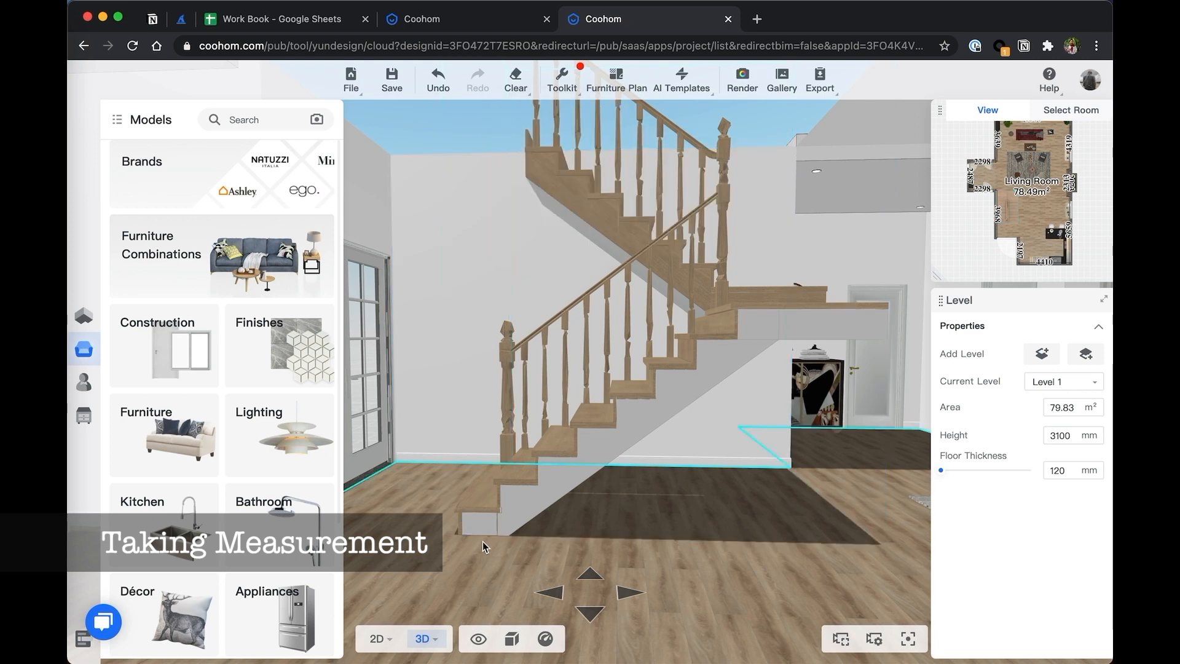
key(a)
- Switch to the 2D floor plan and measure along the staircase's landing edge from the inner wall corner
click(376, 639)
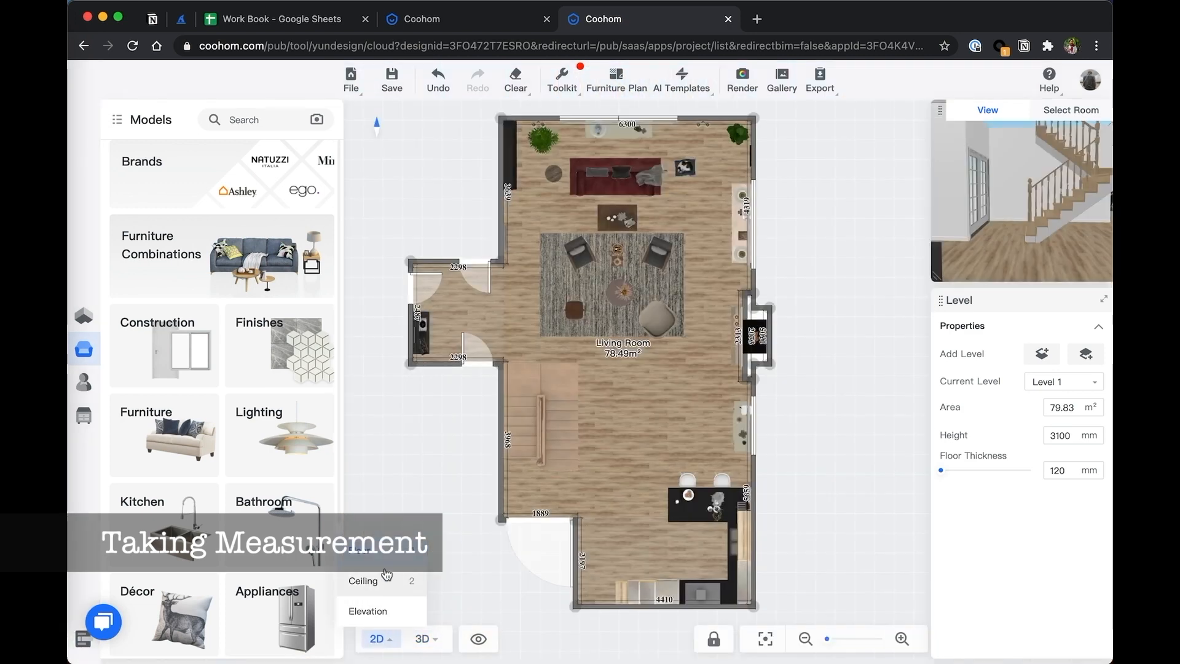
scroll(546, 451, up, 5)
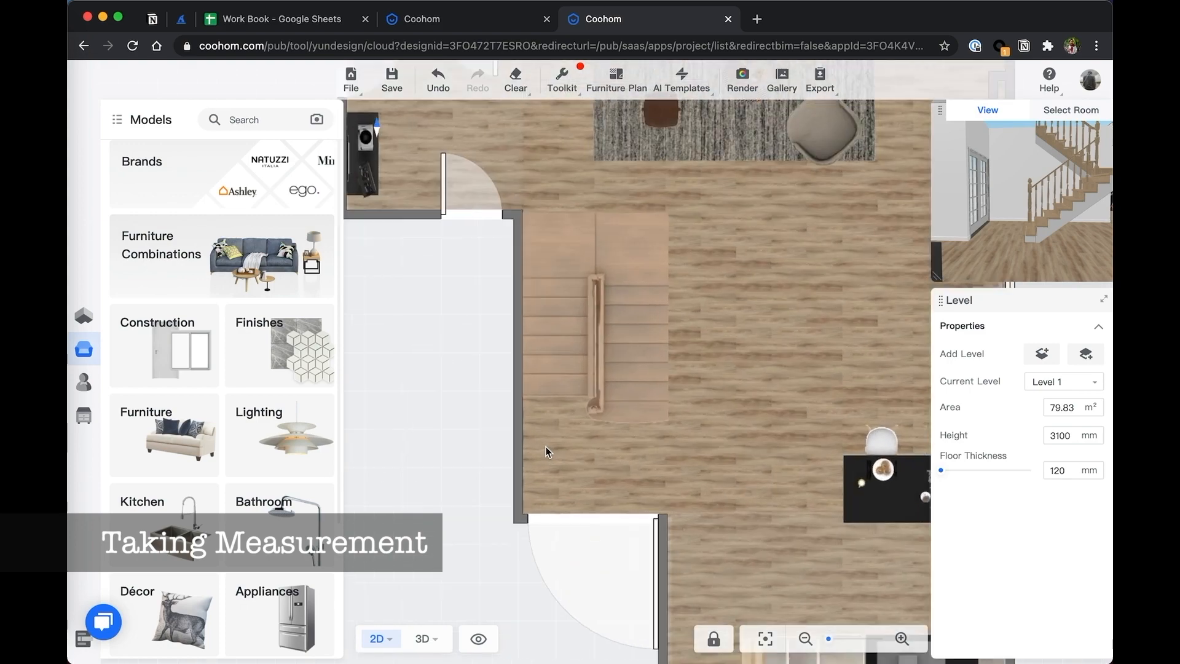
drag(586, 456, 573, 369)
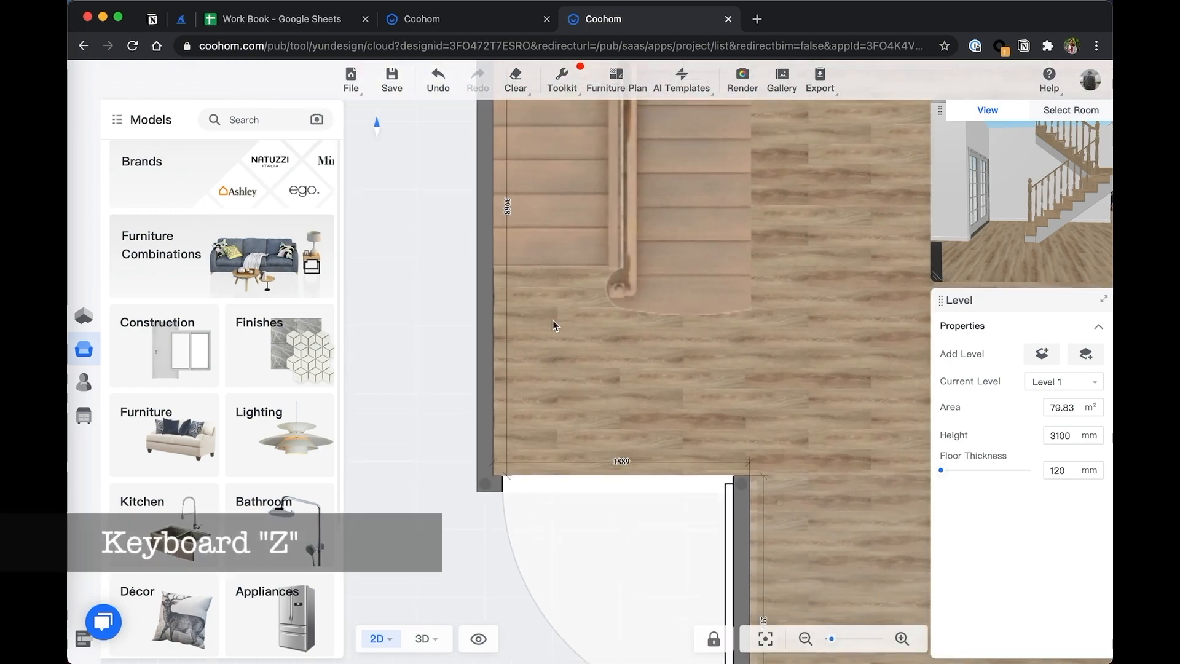
key(z)
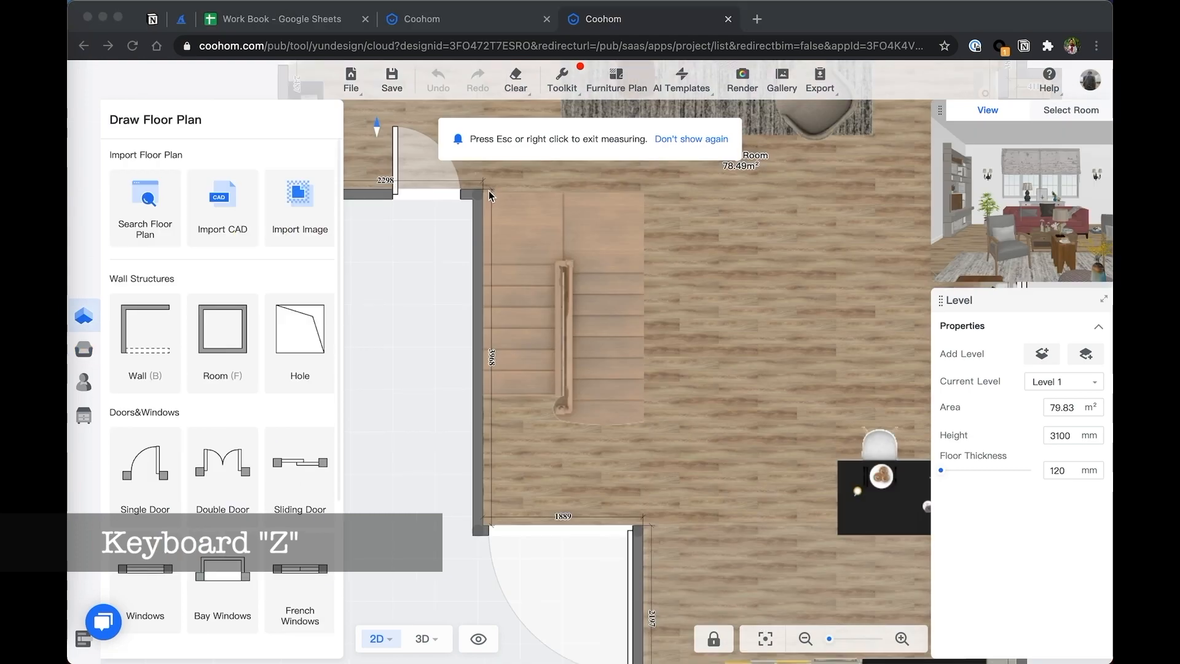
click(504, 184)
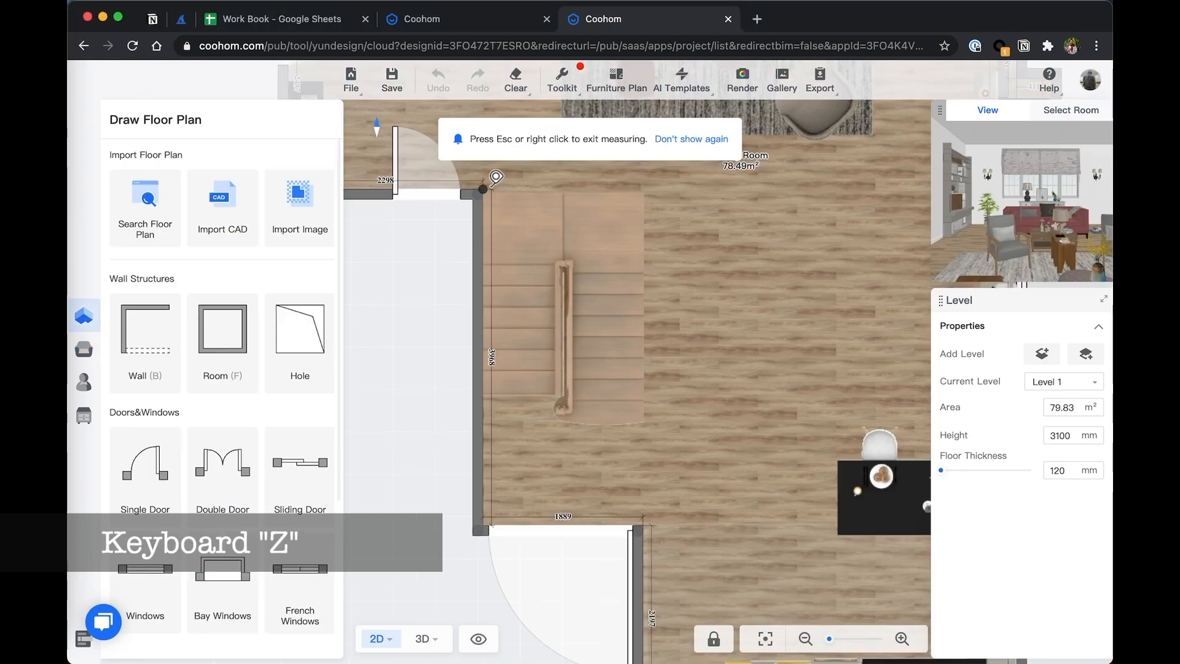
click(485, 190)
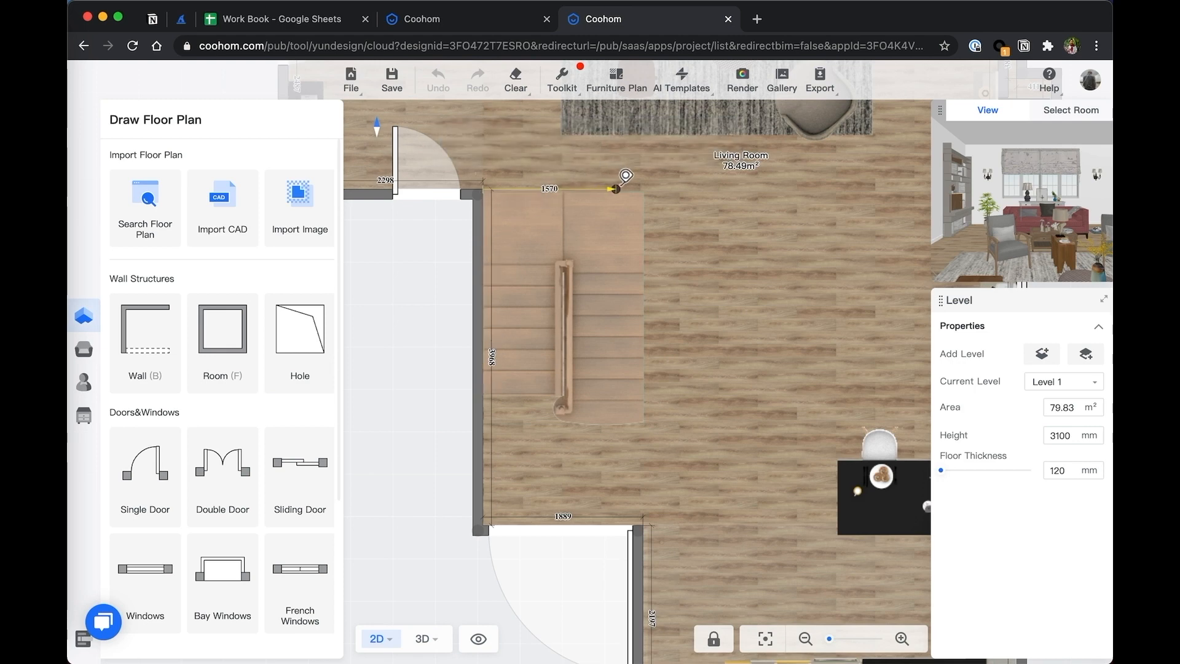
key(Escape)
- Switch to Level 2 and draw a 1900 by 2400 mm rectangular floor hole from the inner wall corner above the staircase
click(1064, 384)
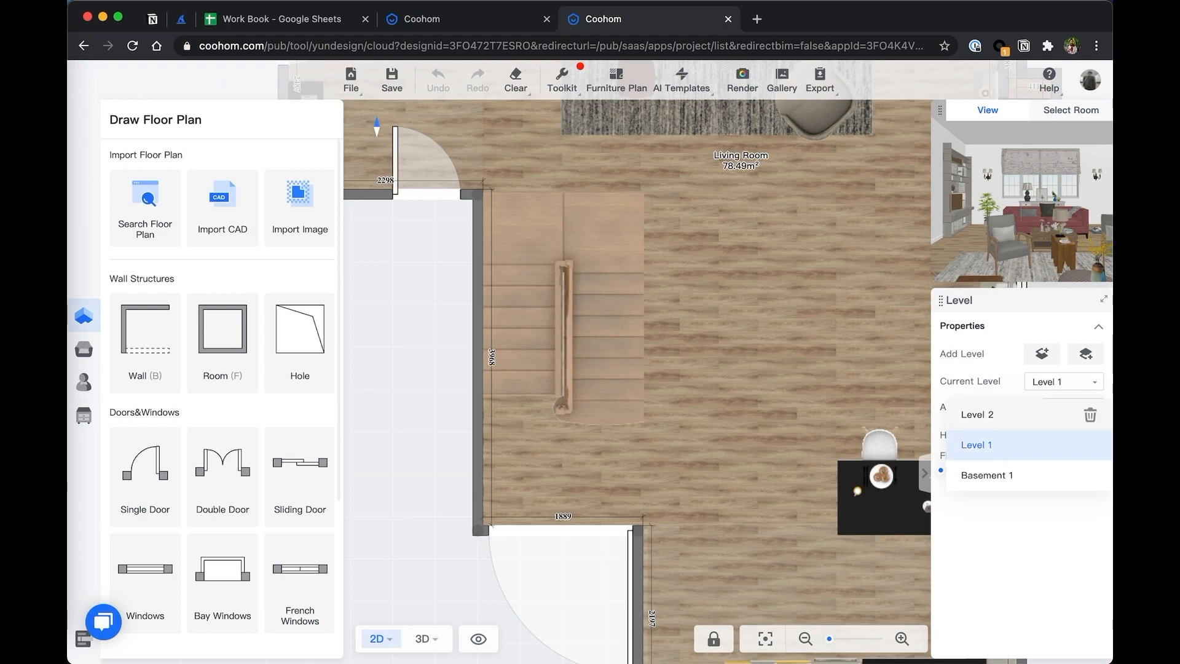
click(977, 415)
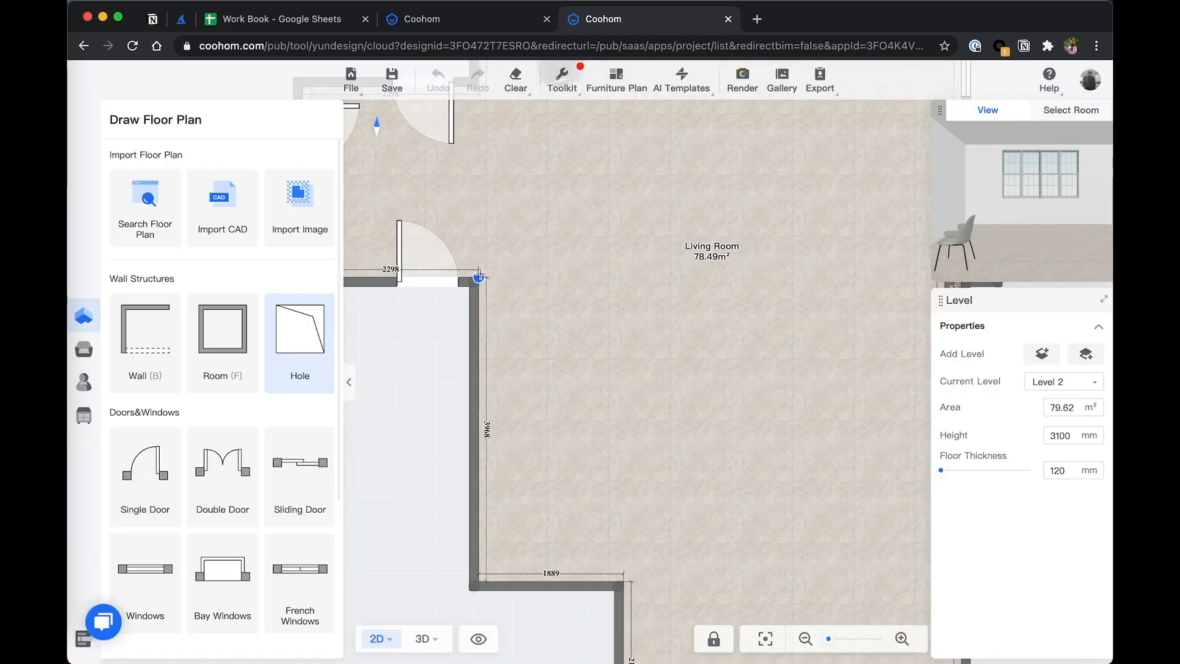
click(480, 276)
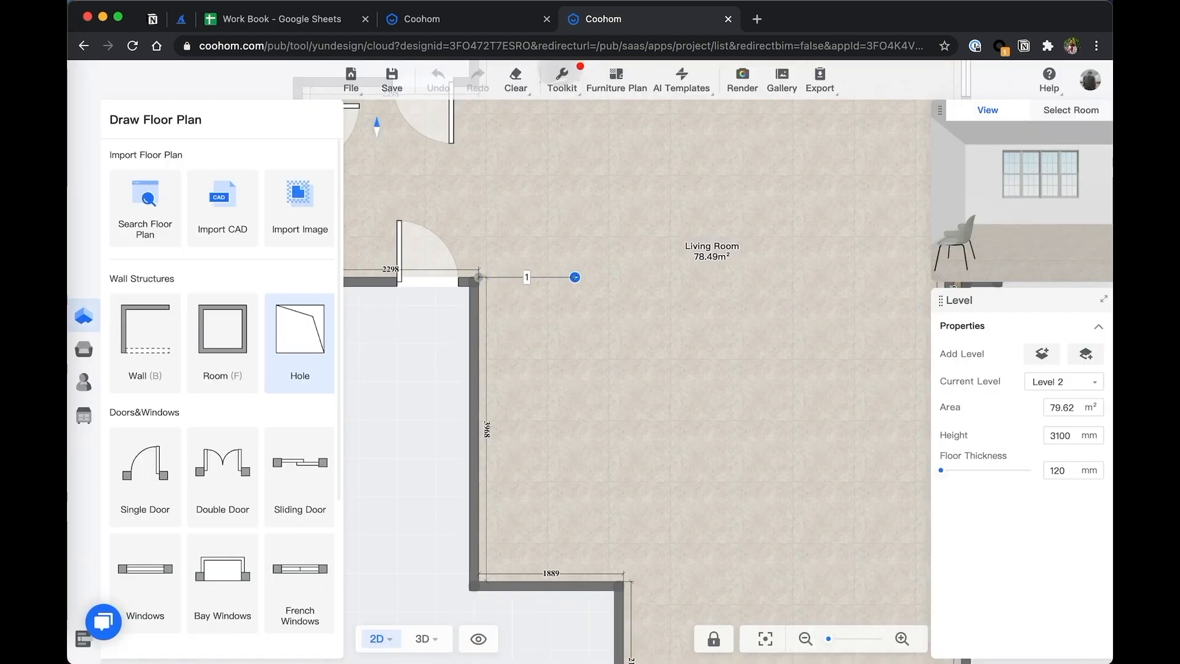
click(625, 278)
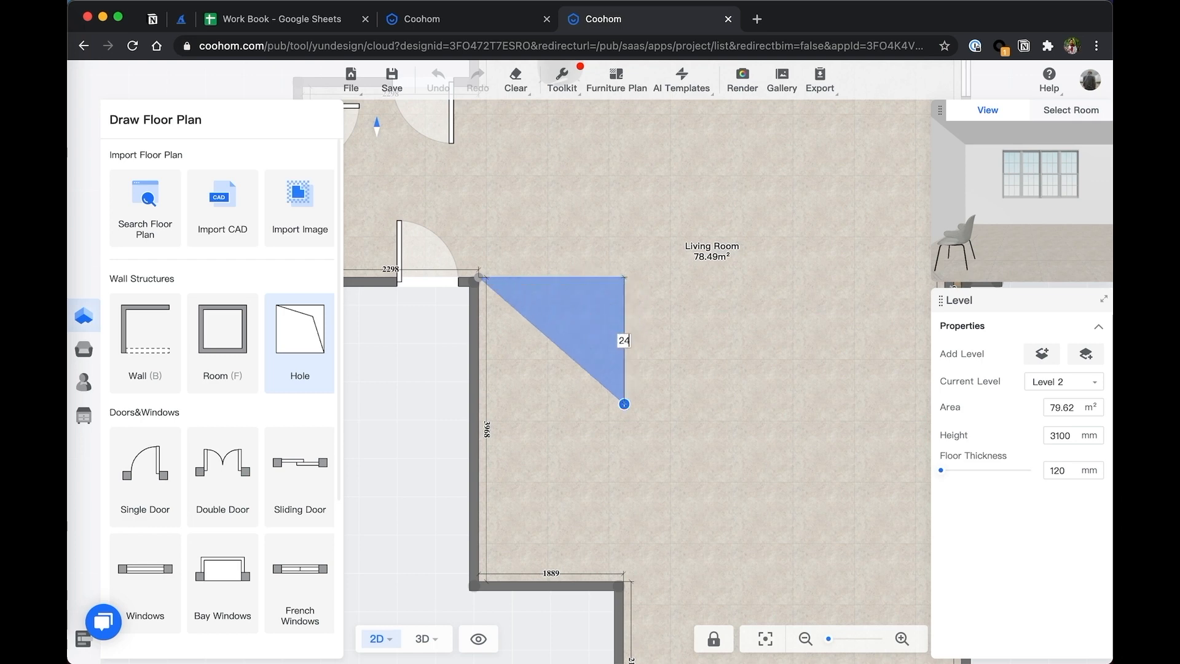
click(625, 461)
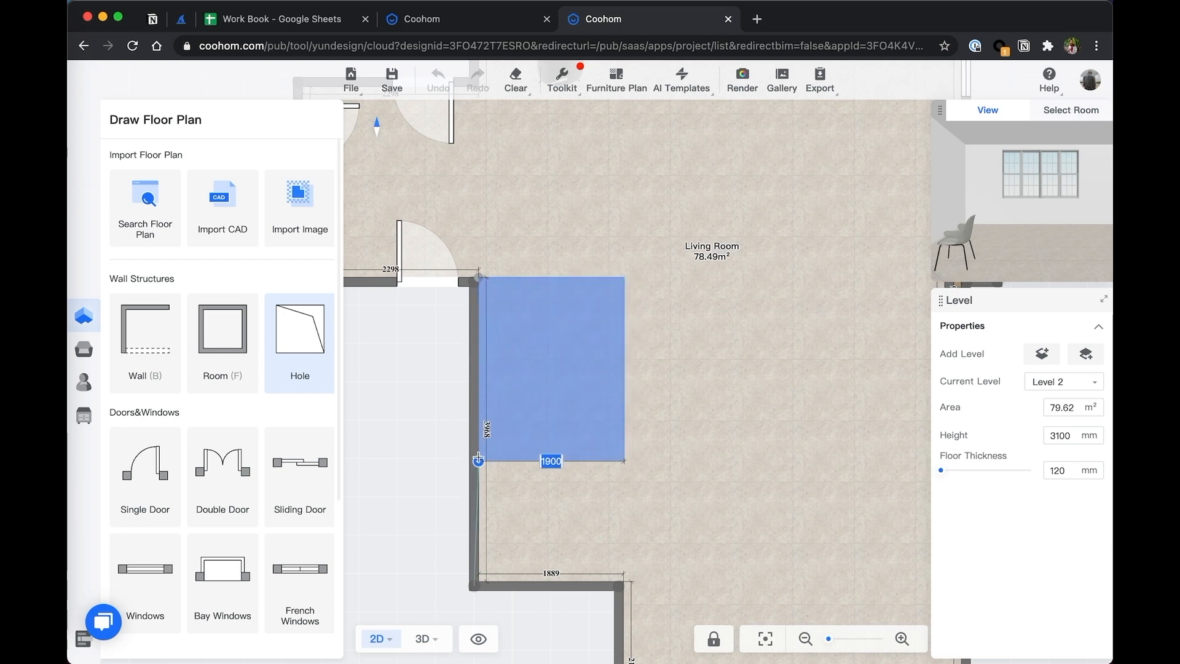
click(480, 460)
click(479, 277)
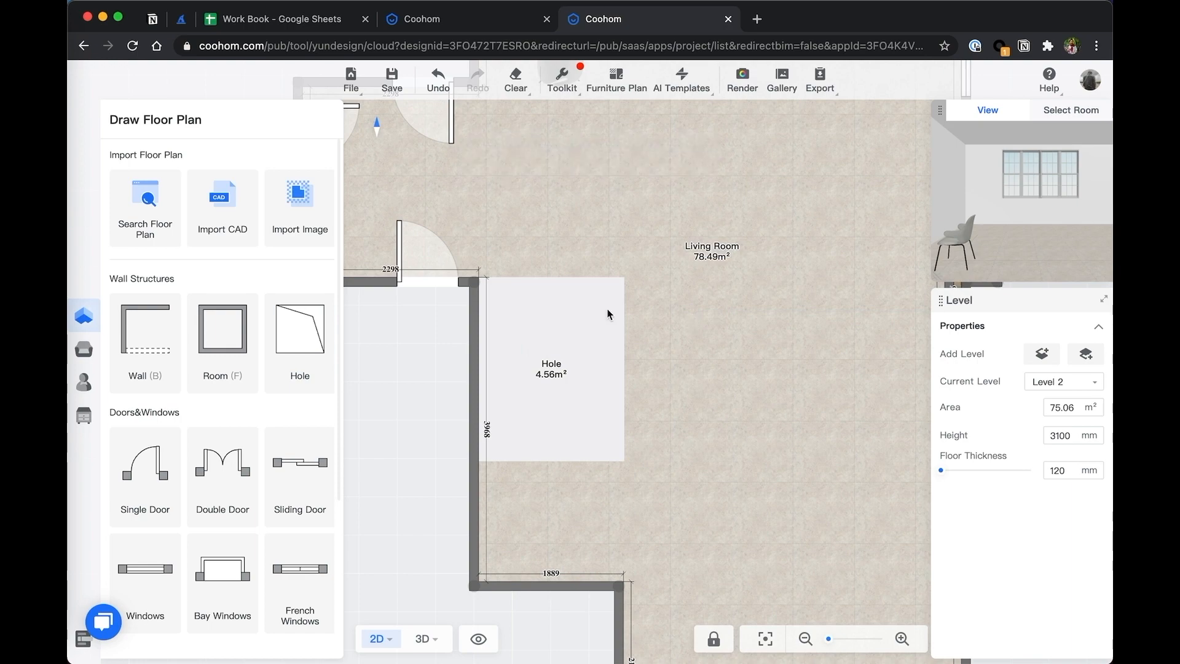
- Return to Level 1 and examine the staircase's upper end against the ceiling opening in the walk view
click(1065, 382)
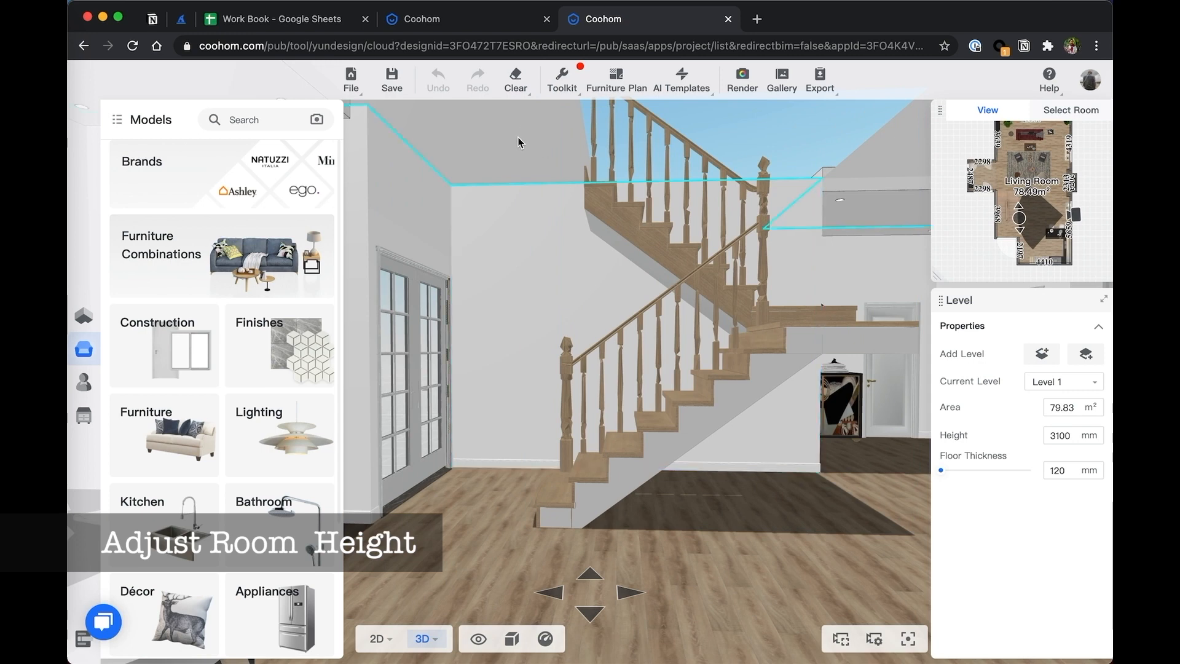
click(518, 142)
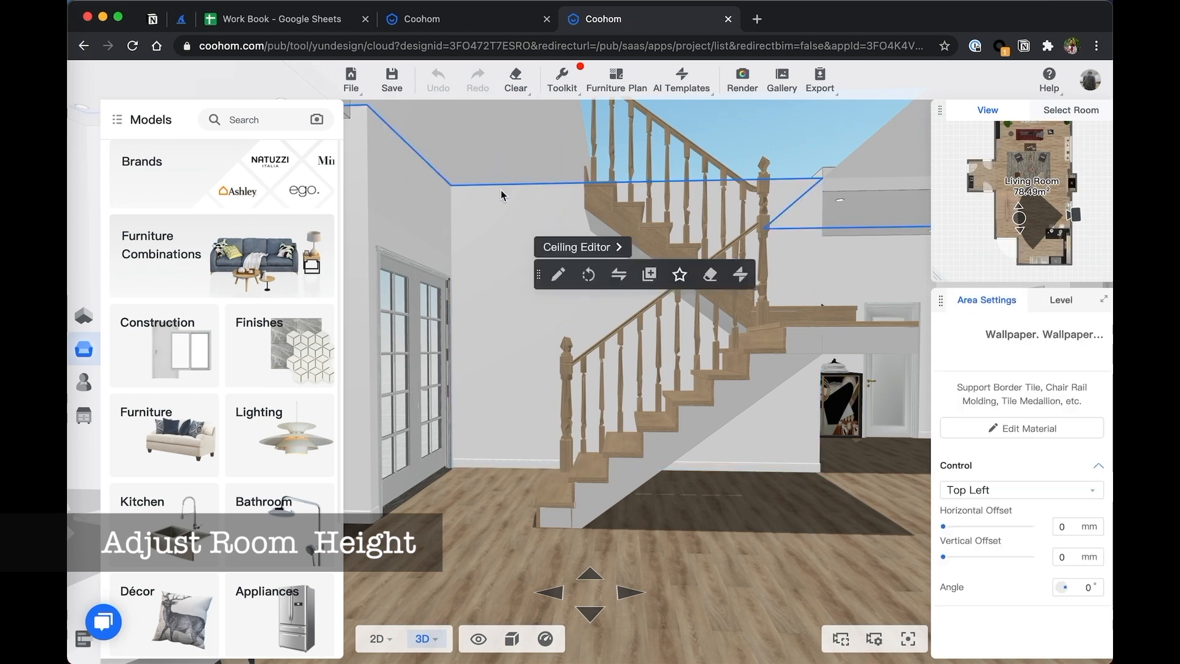
click(594, 212)
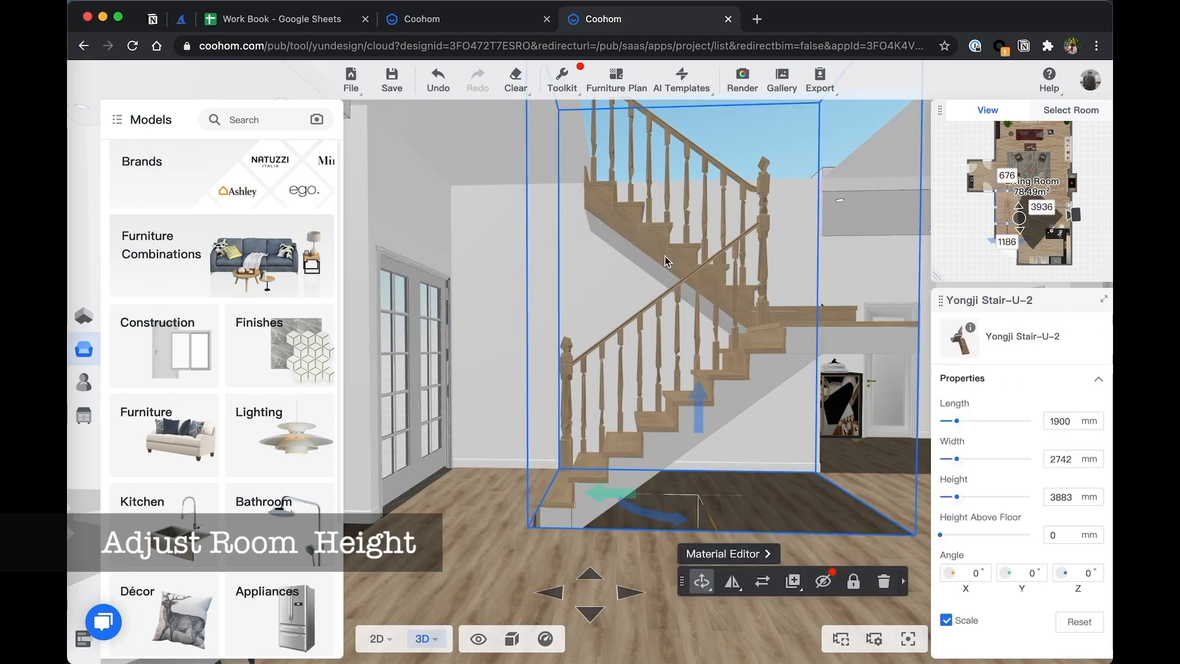
key(a)
key(w)
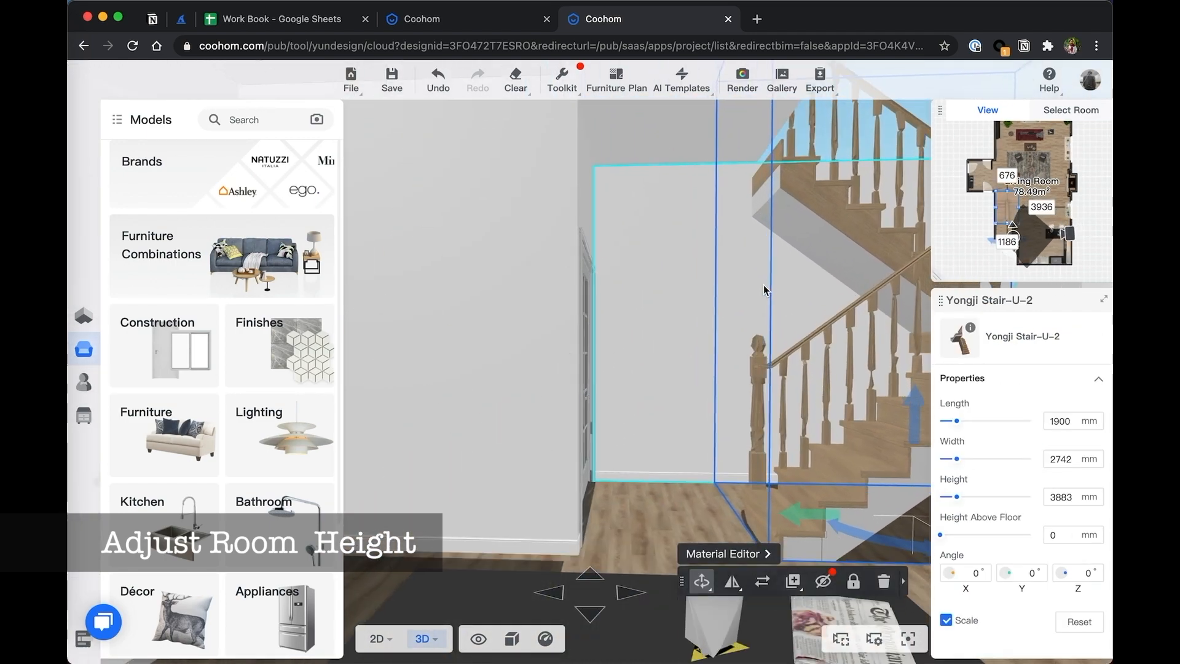
drag(789, 293, 648, 302)
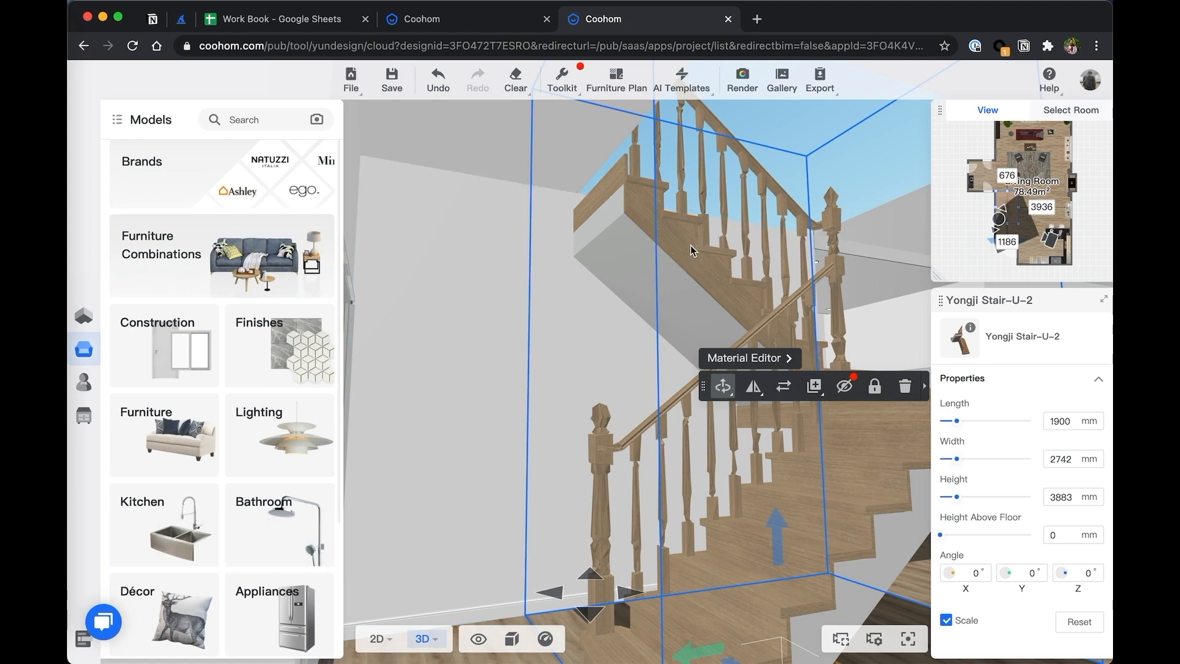
- Open the elevation of the wall behind the staircase and measure vertically from the stair's upper end to the floor
click(377, 639)
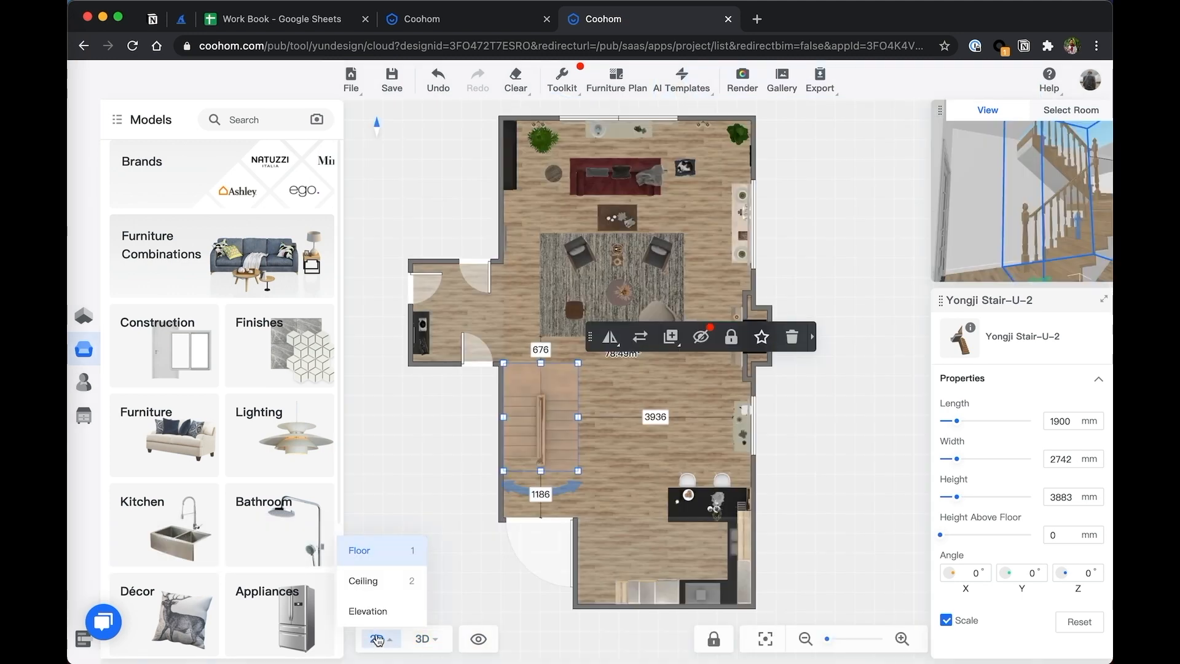
click(368, 611)
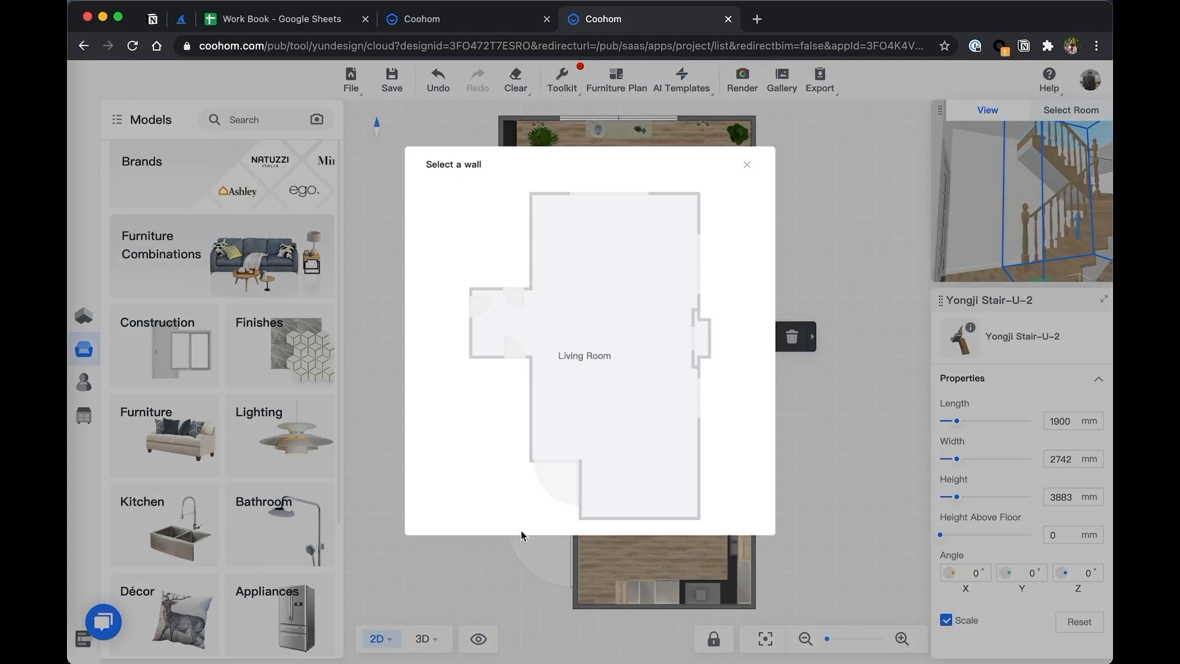
click(541, 409)
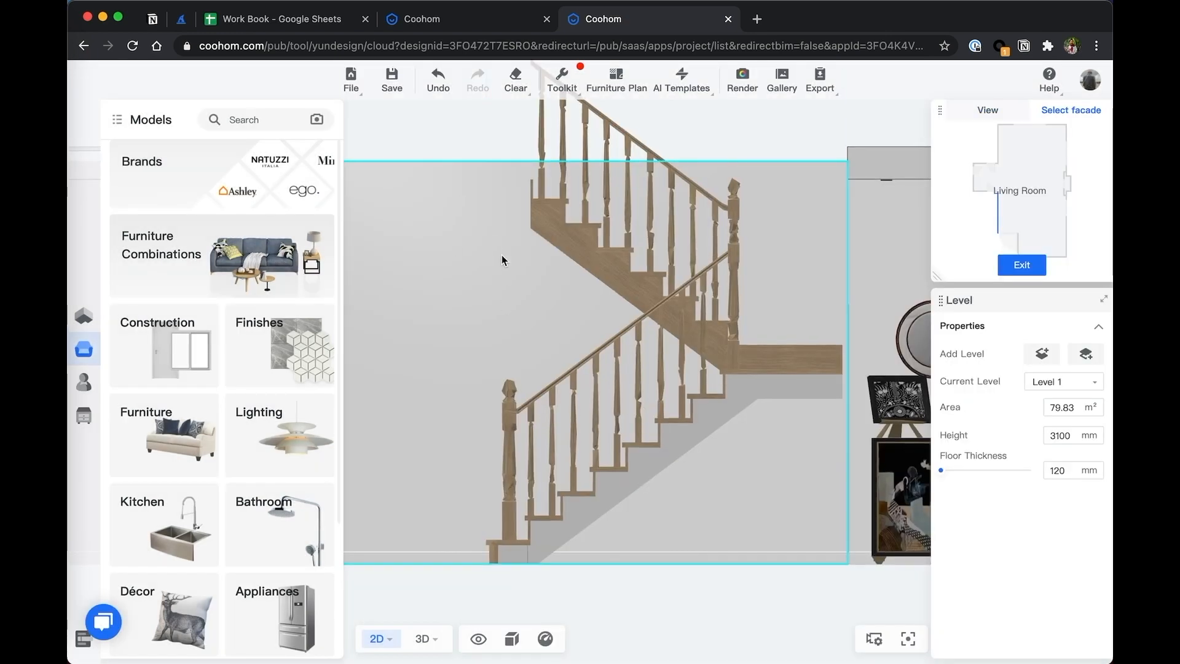
drag(506, 271, 542, 275)
key(m)
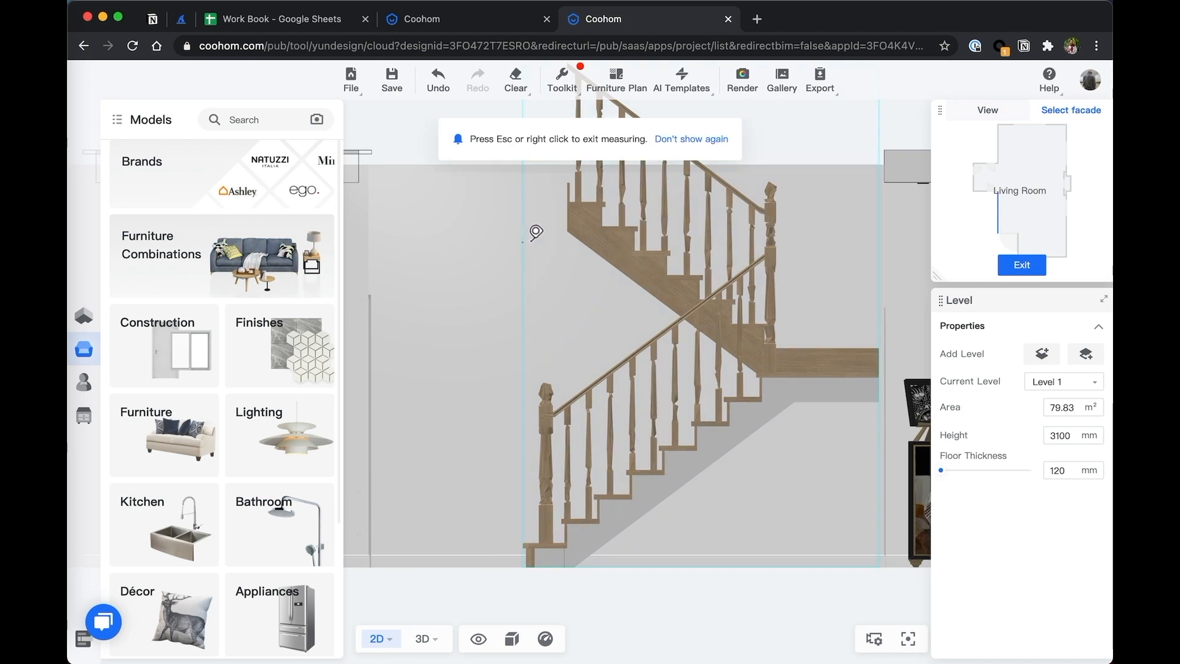
click(568, 227)
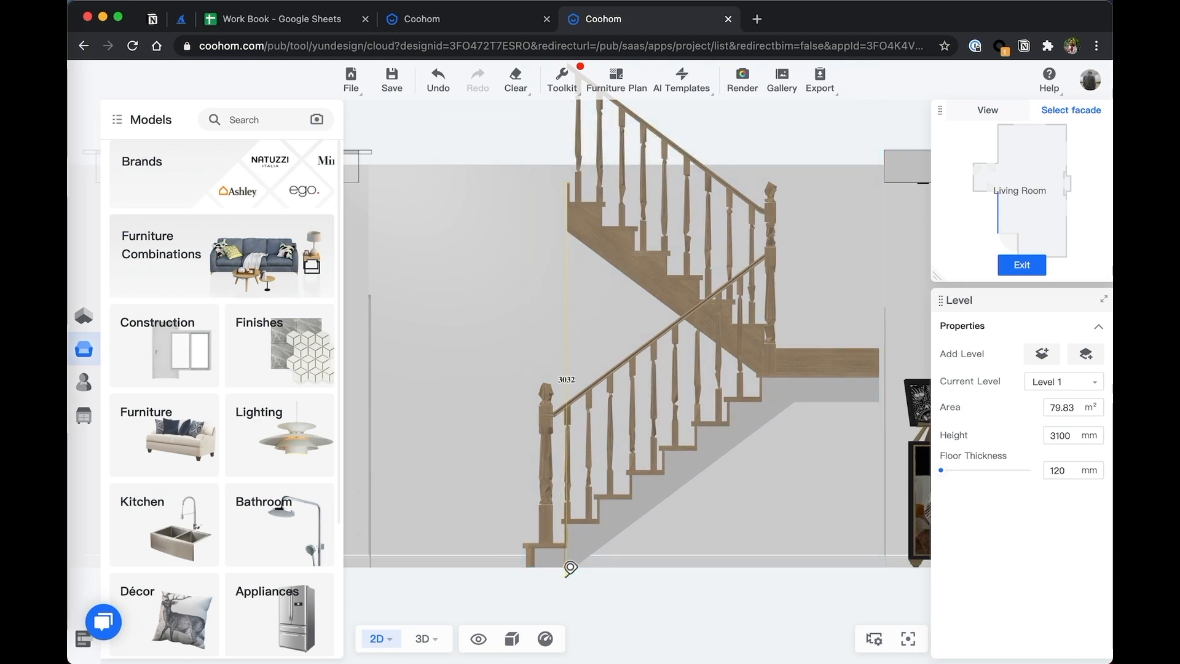
key(Escape)
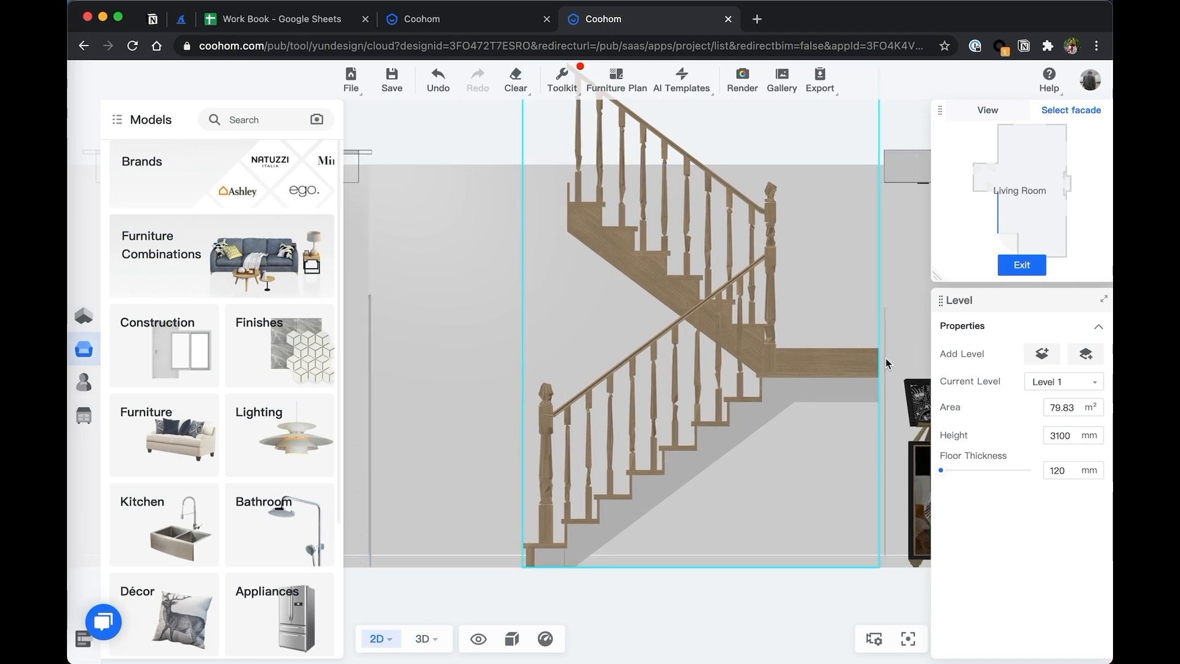
- Return to the 2D floor plan and set the height of Level 1 to 2957 mm
click(377, 639)
click(387, 553)
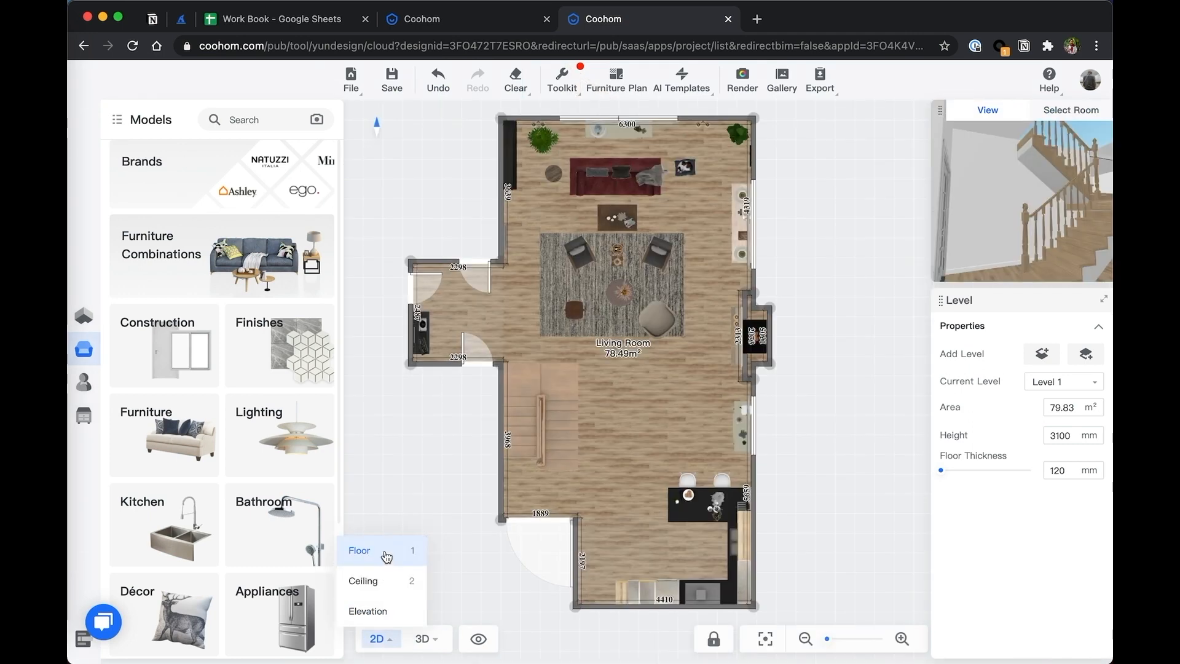
click(636, 350)
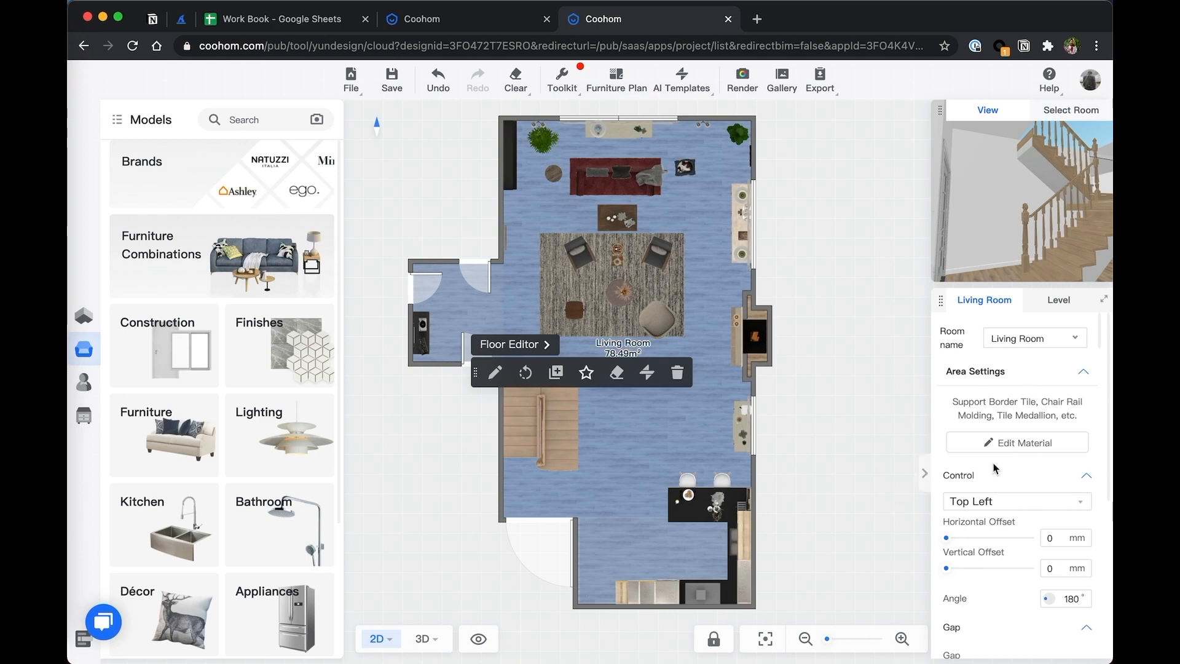
click(1058, 300)
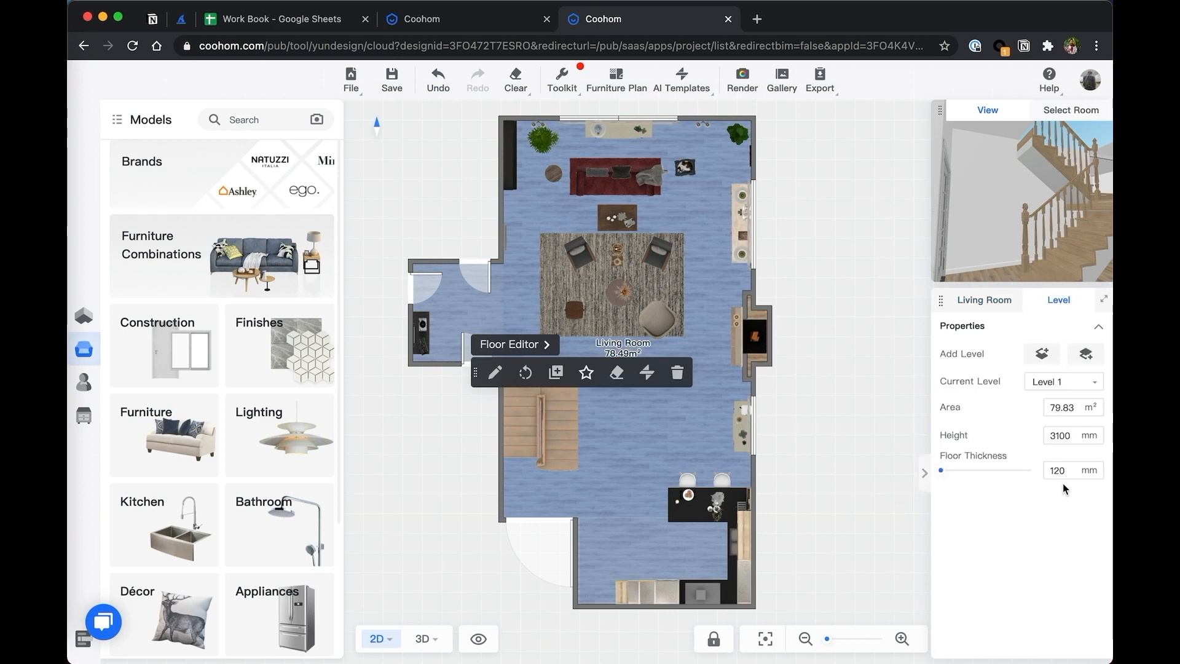
double_click(1063, 436)
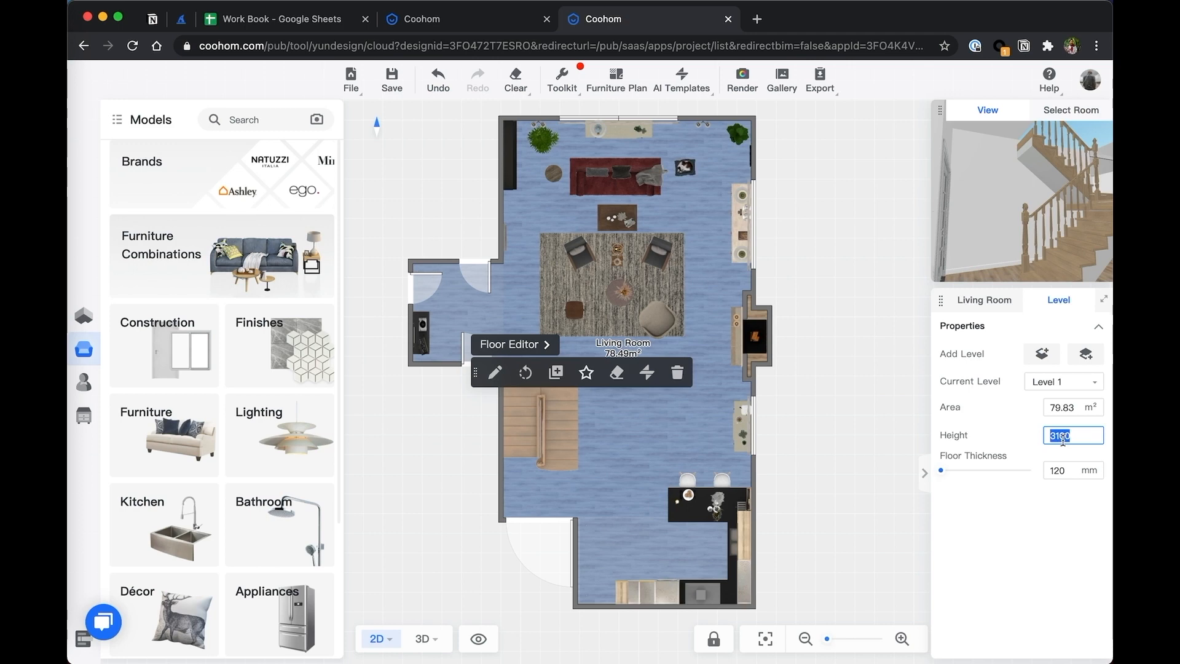
text(2957)
key(Return)
click(468, 450)
- Open the walk view and examine how the staircase meets the ceiling opening from the front and the landing side
mouse_move(421, 638)
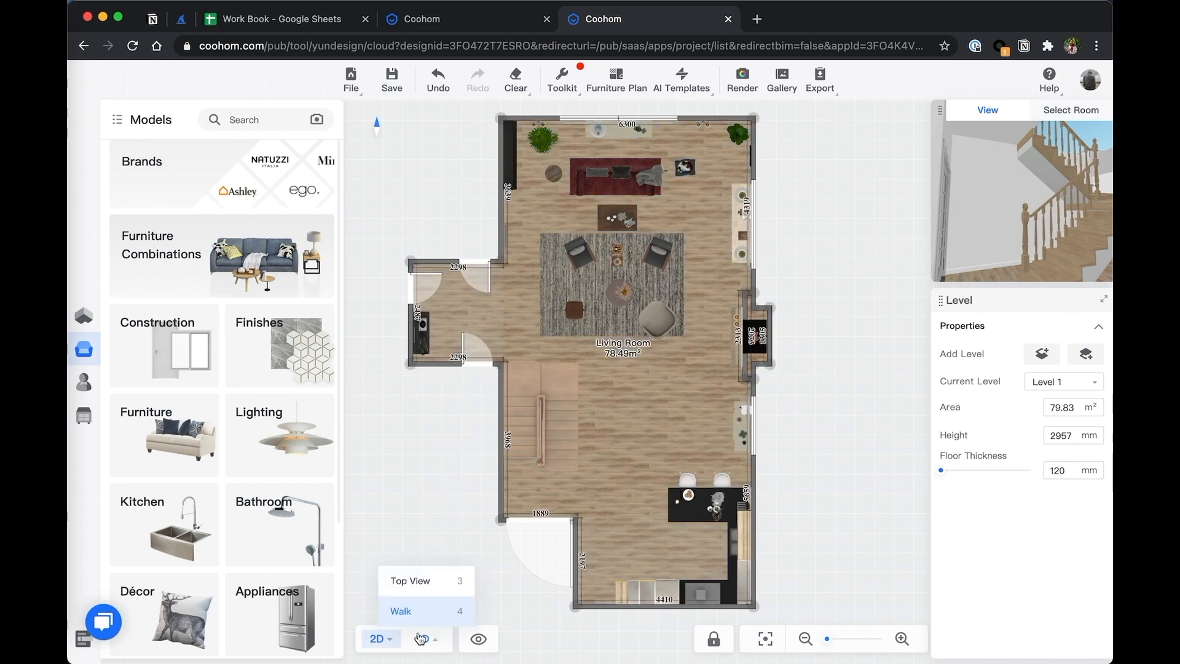
click(417, 615)
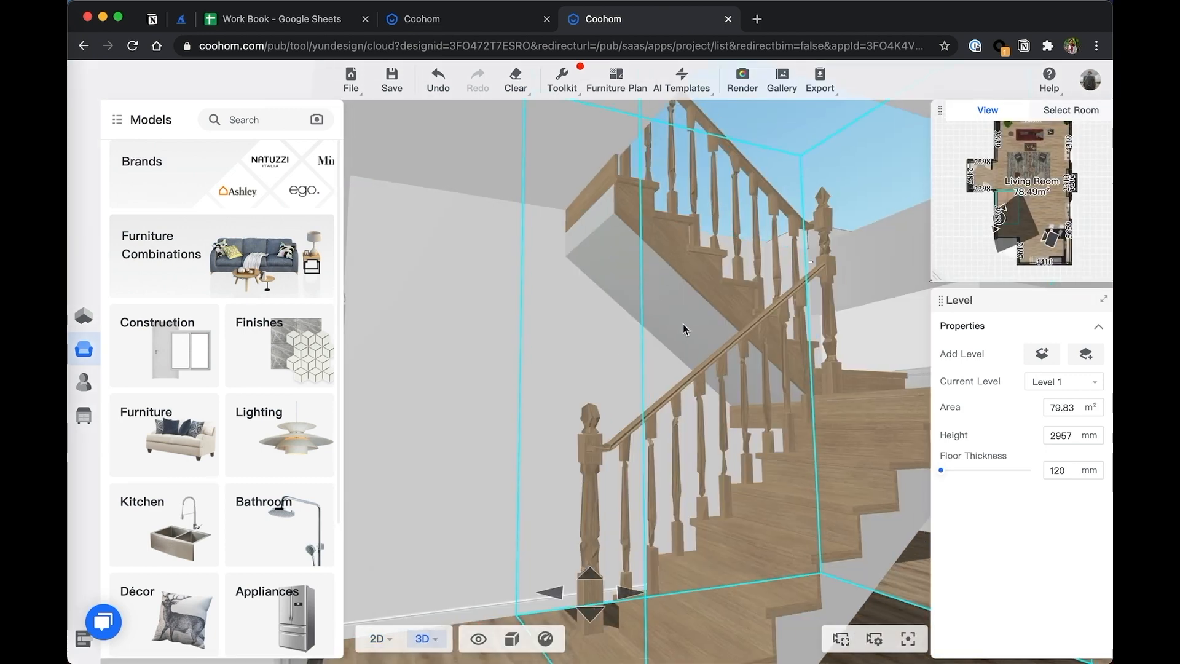
drag(684, 323, 550, 345)
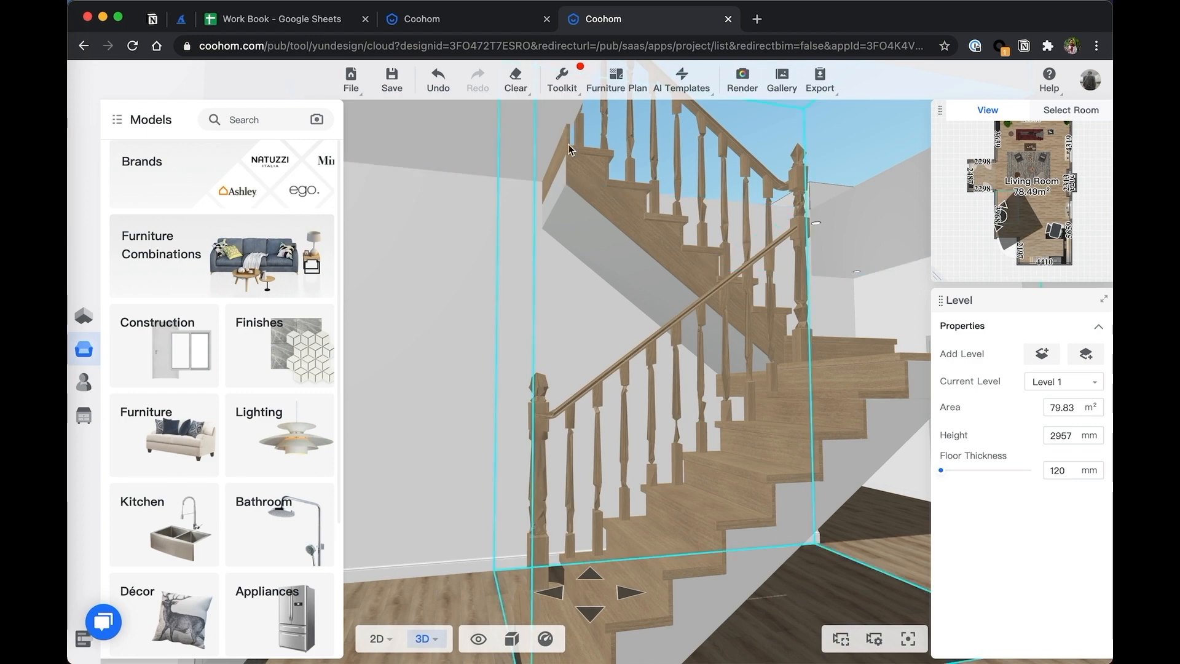
drag(580, 189, 590, 209)
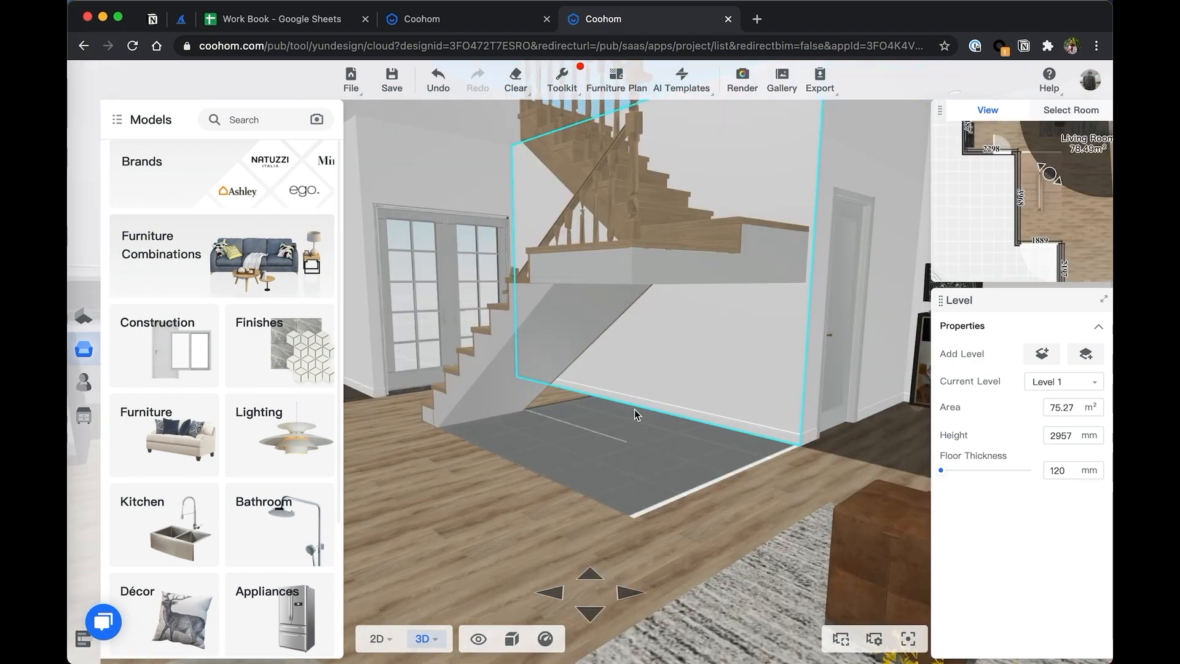
drag(634, 409, 560, 440)
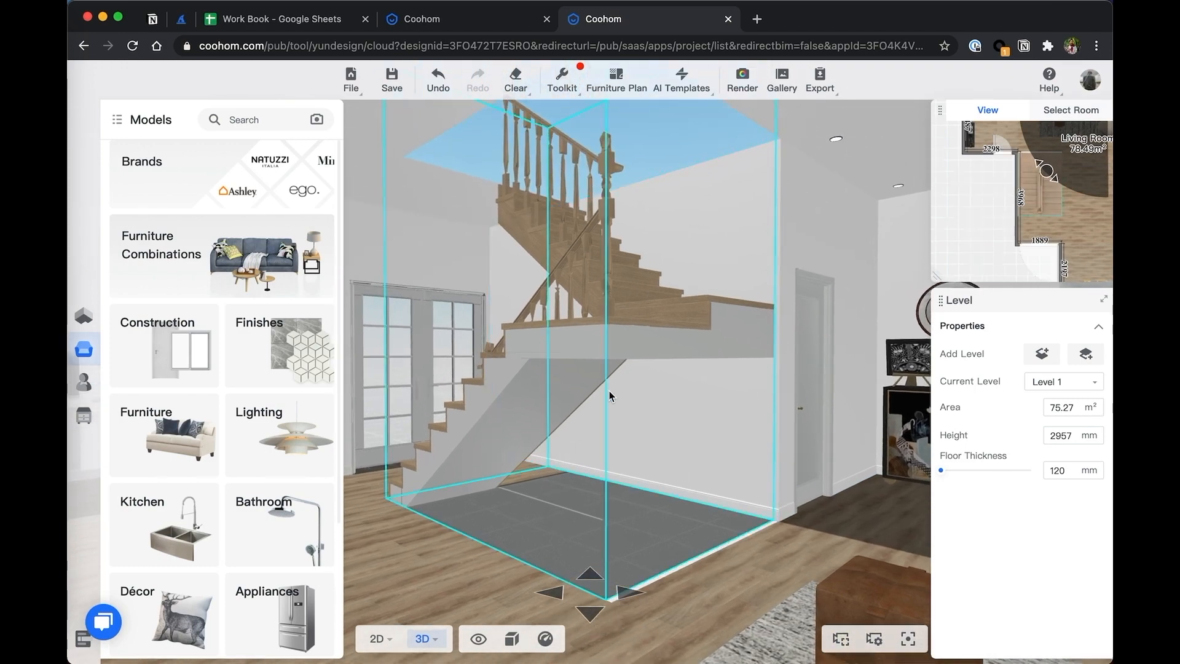
- Generate a front-view render preview of the Level 1 staircase, then leave the render setup
click(743, 80)
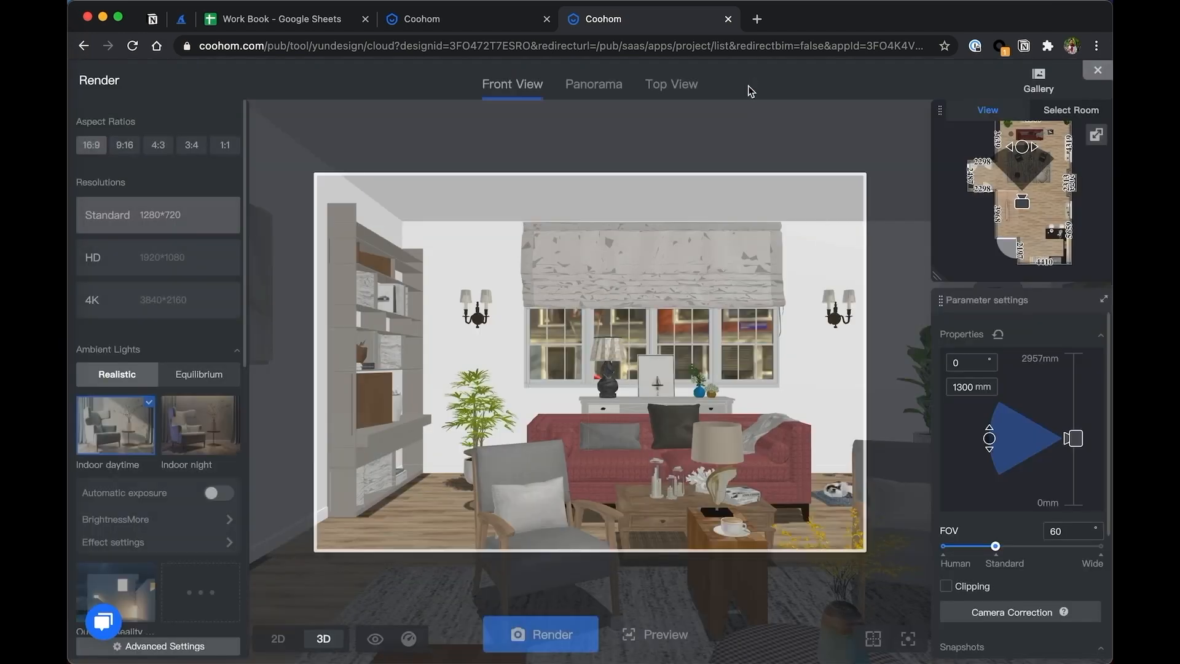
click(646, 633)
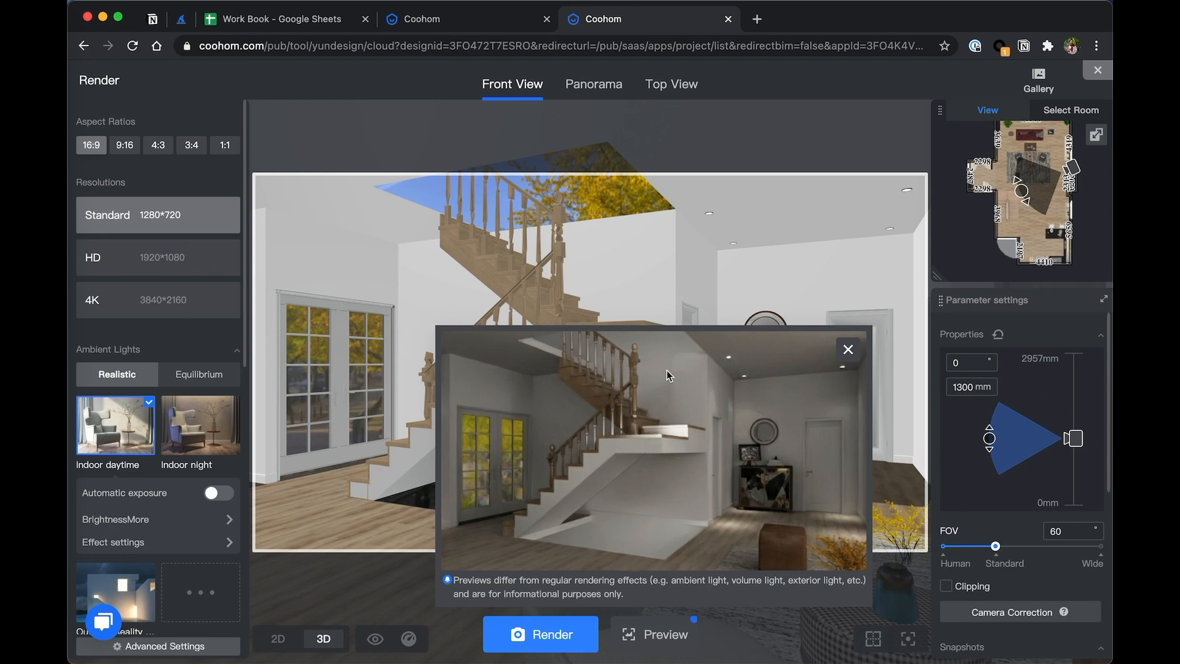
click(848, 350)
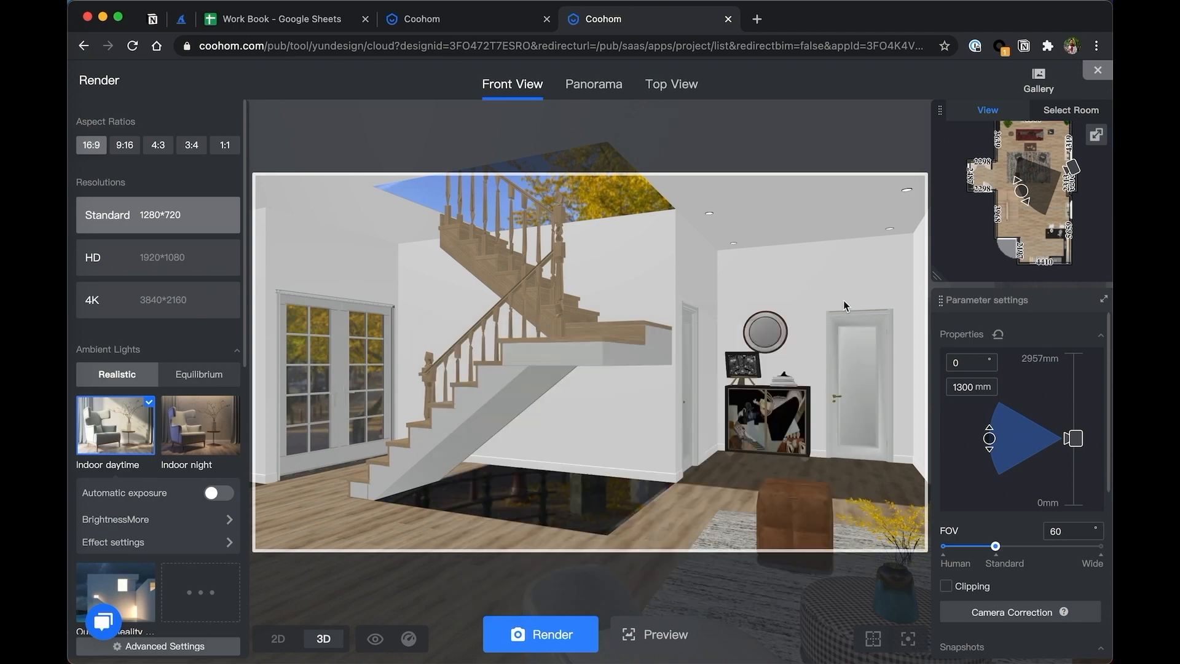
click(1098, 70)
- Browse the stair models in the library for Basement 1
scroll(184, 431, down, 5)
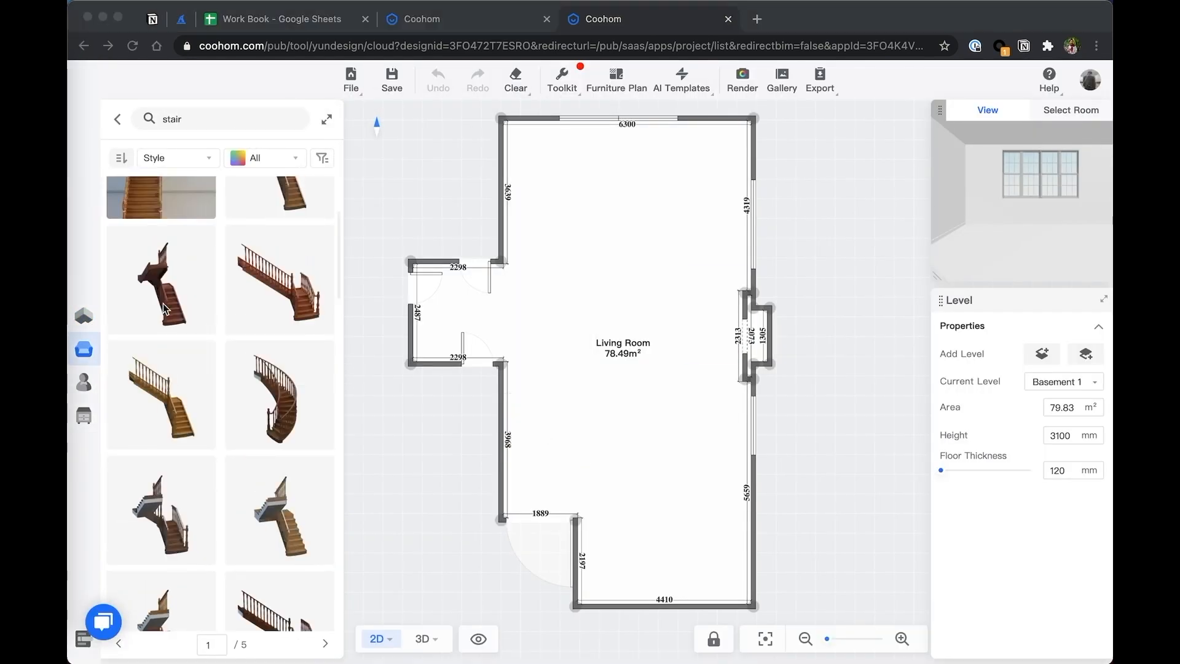
click(84, 382)
click(84, 349)
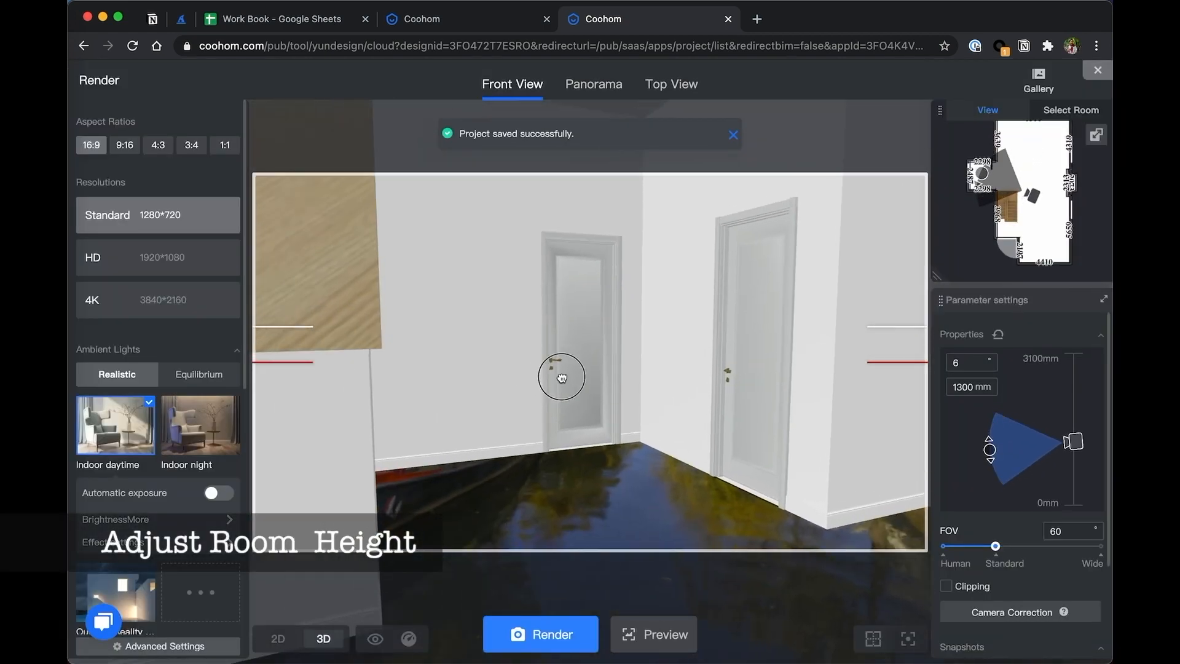
- Frame the basement staircase and the opening above it, generate a render preview, then leave the render setup
drag(562, 378, 519, 383)
key(s)
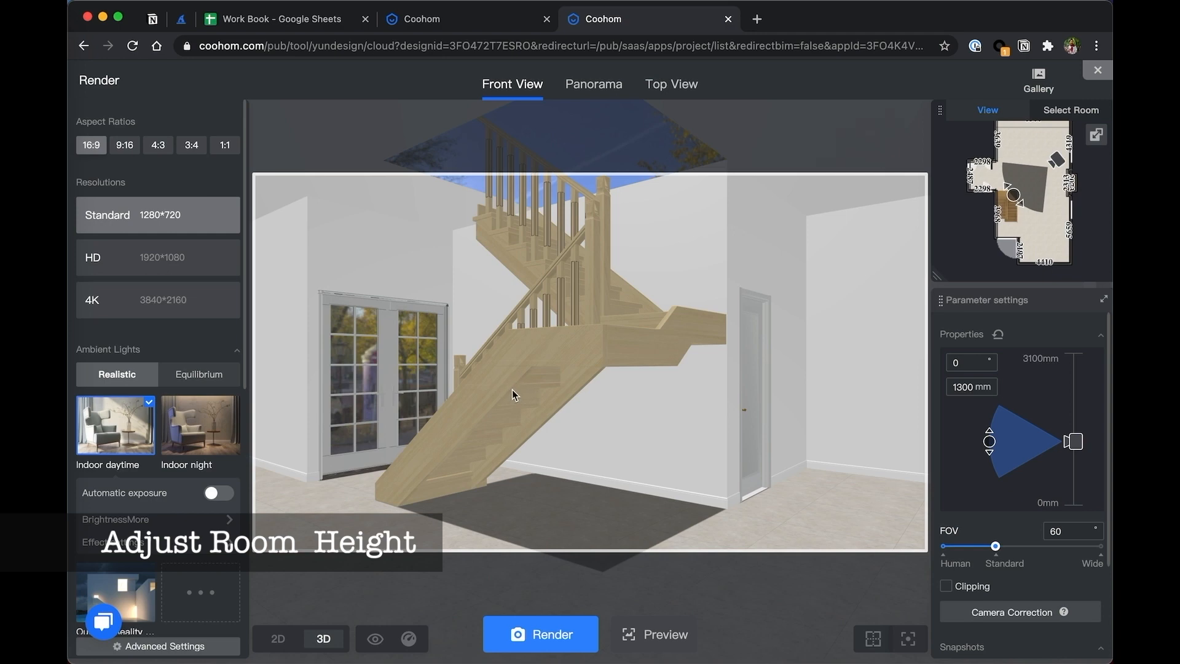
drag(627, 427, 632, 467)
click(651, 631)
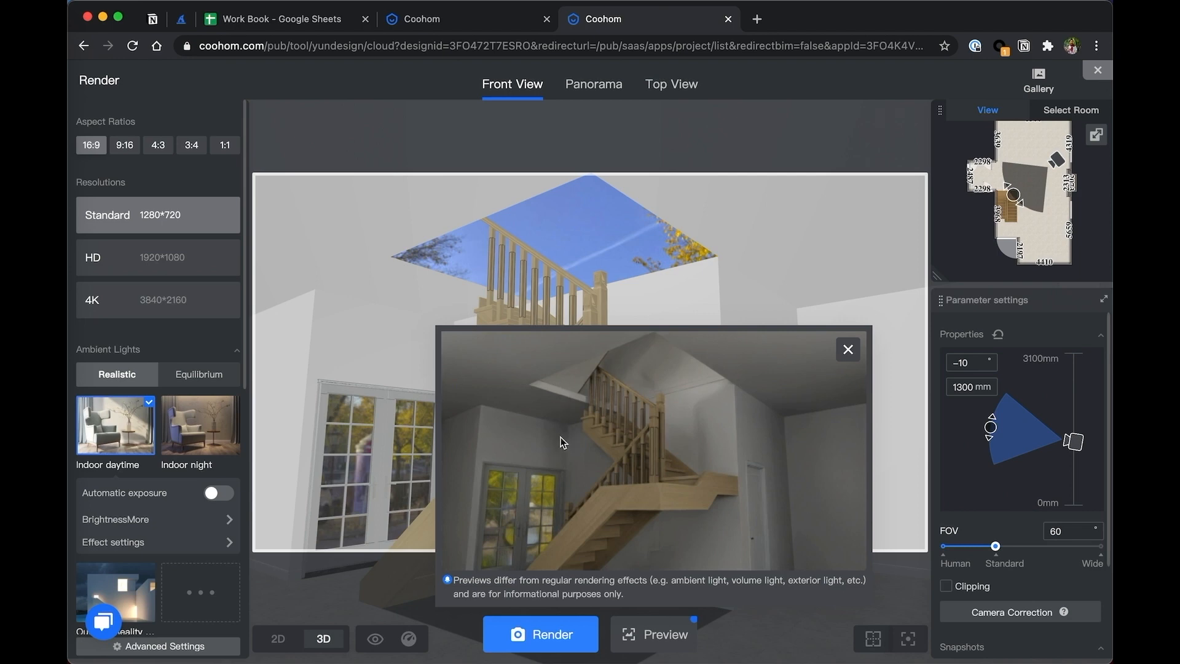
click(849, 350)
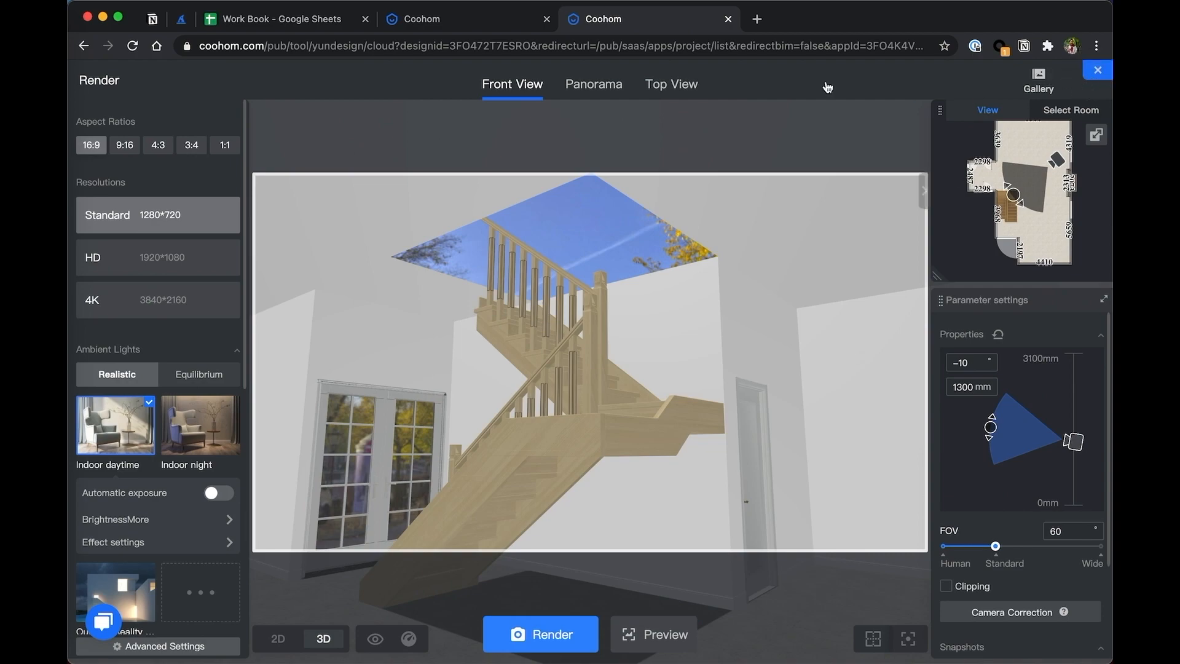
click(1098, 69)
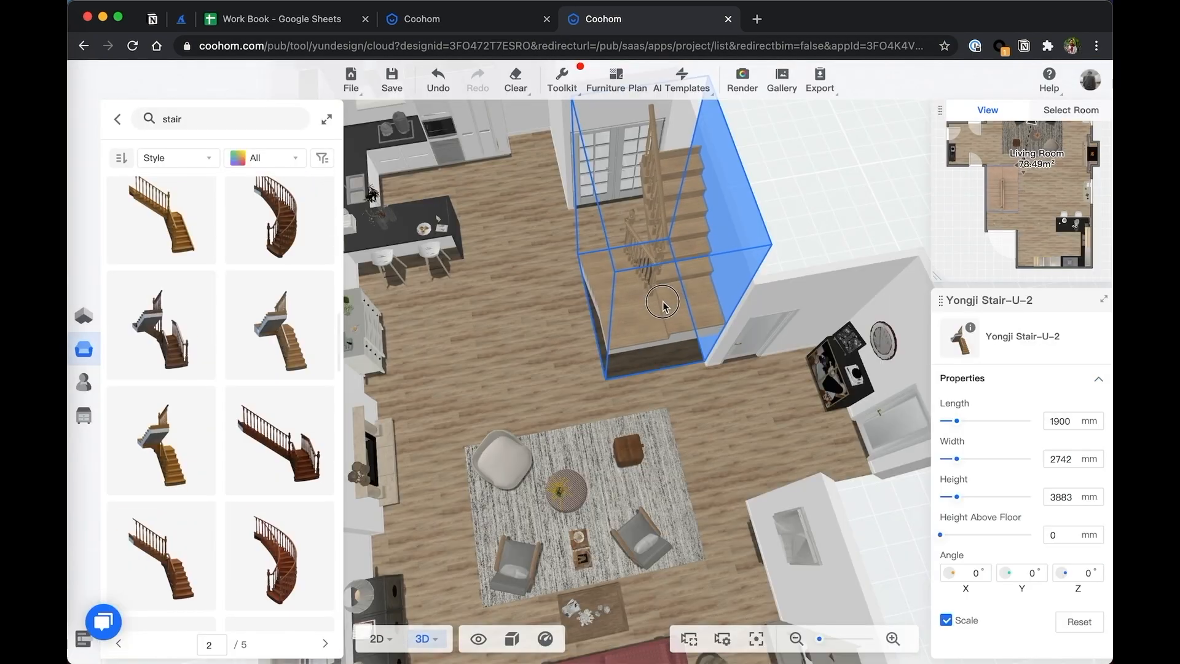
drag(664, 306, 668, 308)
drag(542, 346, 550, 313)
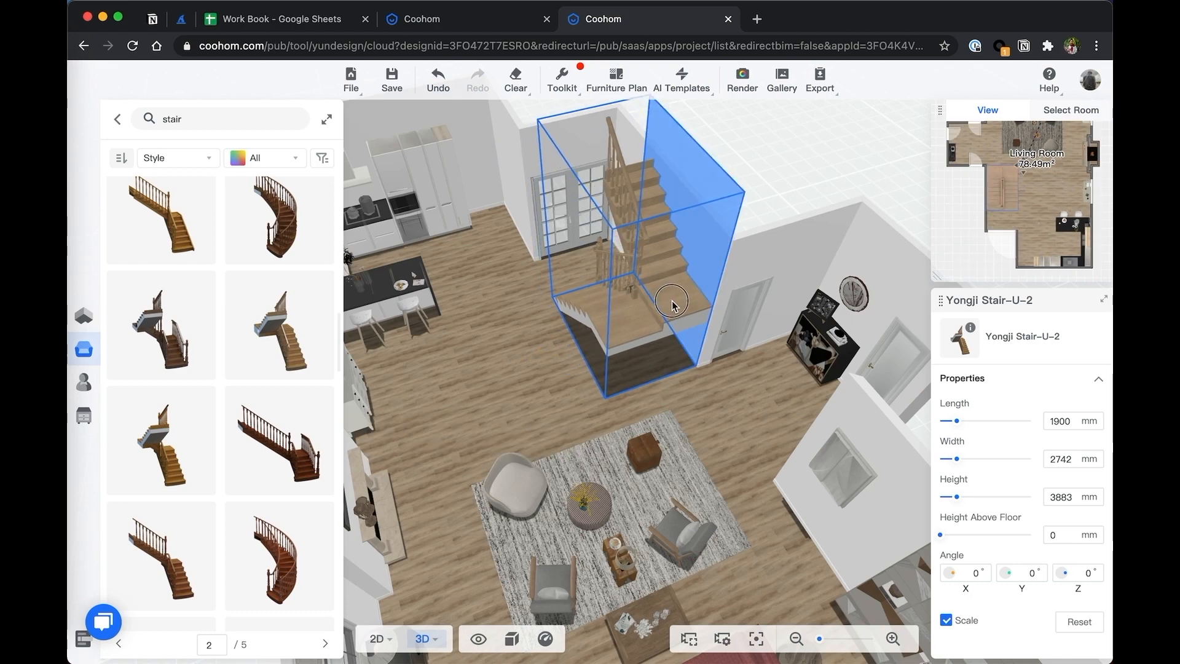
mouse_move(666, 298)
mouse_down()
mouse_move(555, 654)
mouse_move(683, 333)
mouse_up()
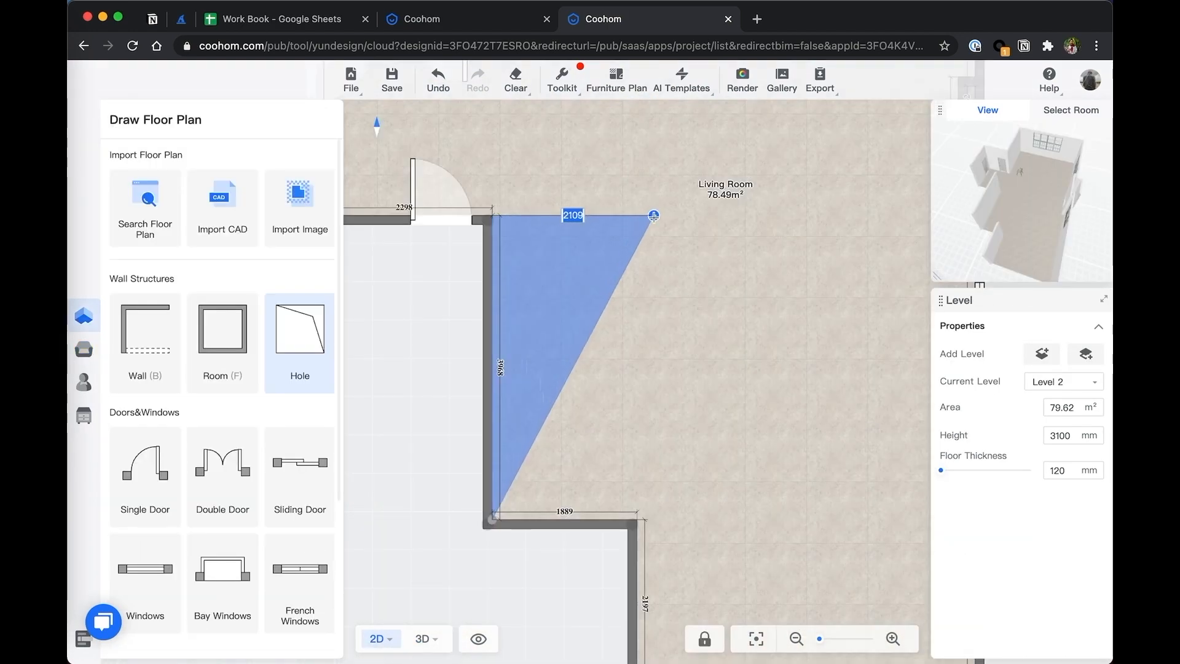
- Complete the rectangular stairwell hole in the Level 2 floor, fitted into the recessed wall corner of the Living Room
click(633, 216)
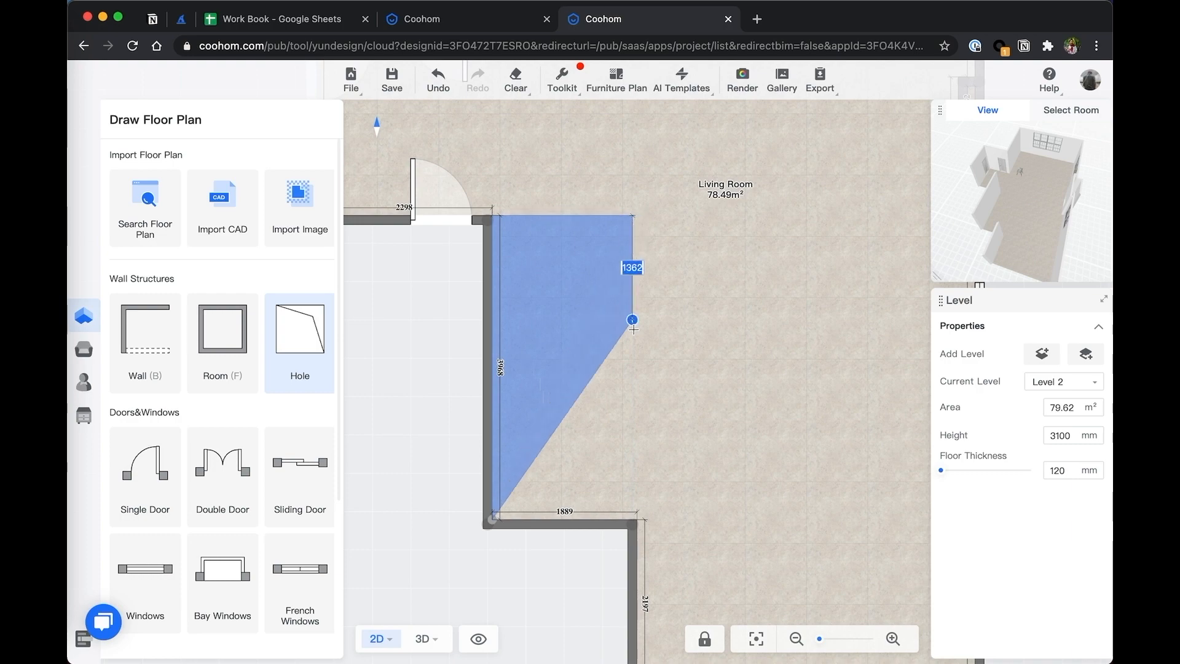
click(633, 515)
click(493, 517)
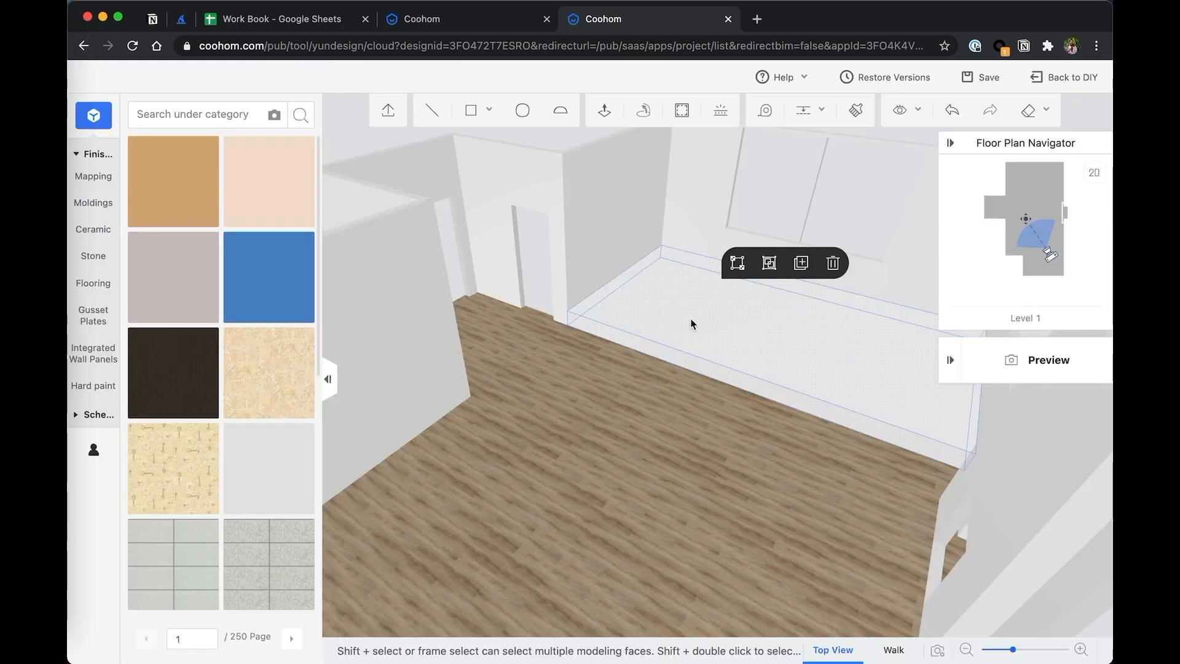
- Group the faces of the low platform slab below the large window and move the group straight up along the wall corner edge
mouse_move(691, 322)
mouse_down()
mouse_move(800, 442)
mouse_move(577, 425)
mouse_up()
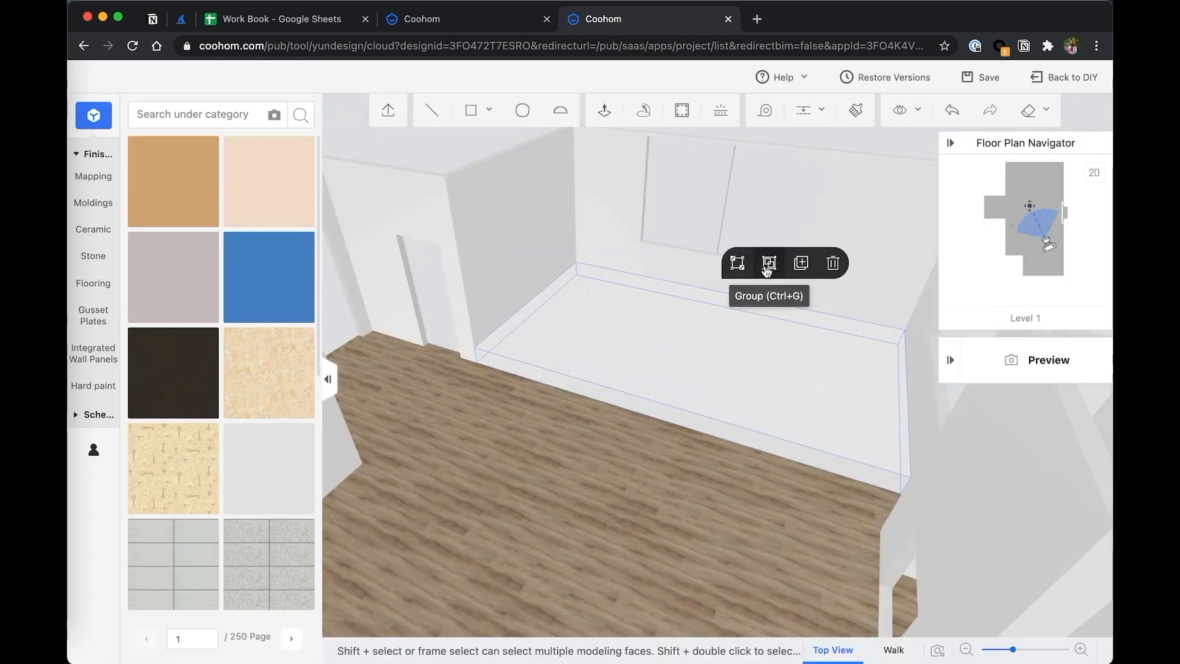
click(770, 263)
mouse_move(535, 391)
mouse_down()
mouse_move(651, 396)
mouse_move(517, 396)
mouse_up()
click(488, 396)
double_click(485, 395)
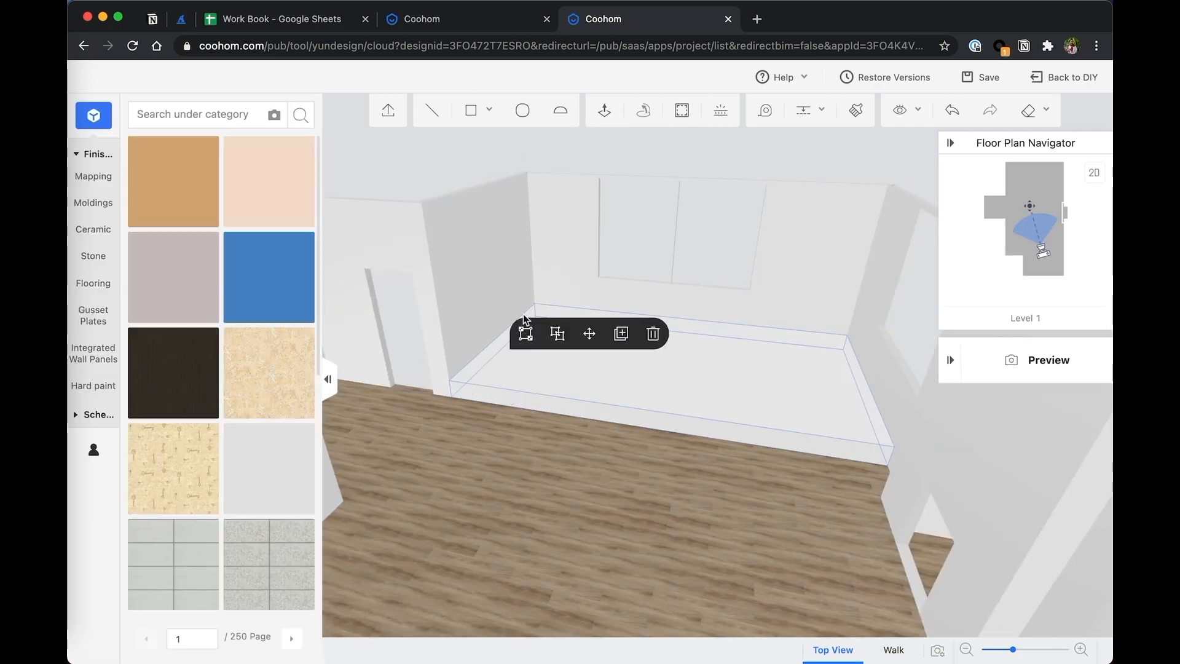
click(590, 335)
click(452, 396)
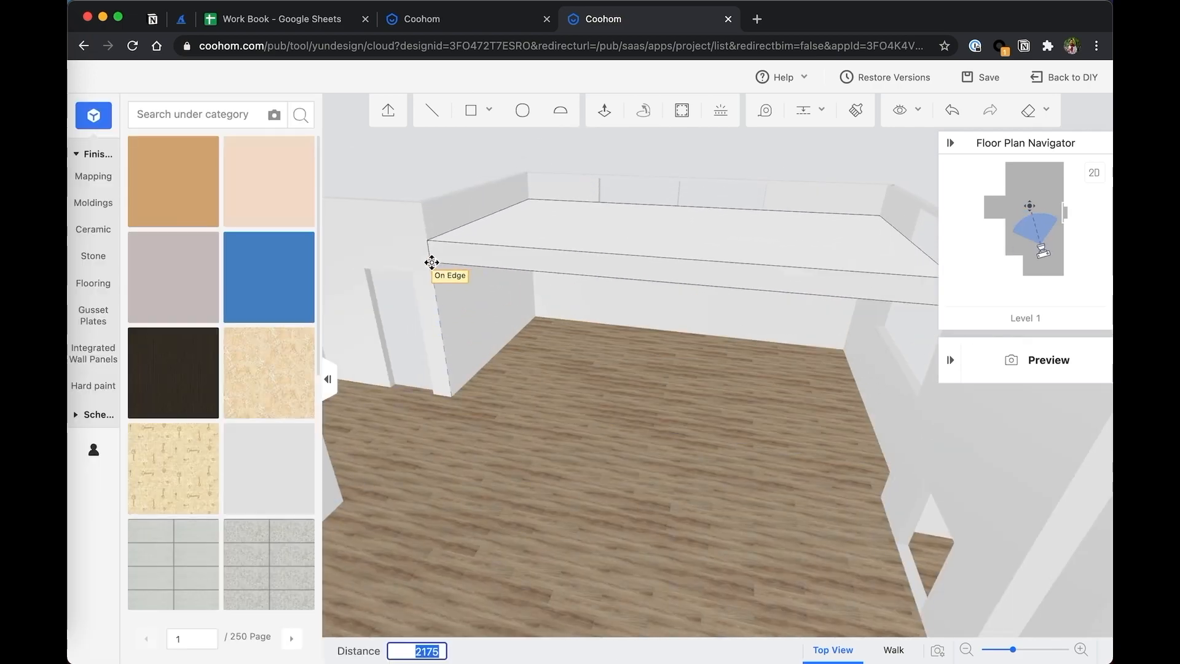